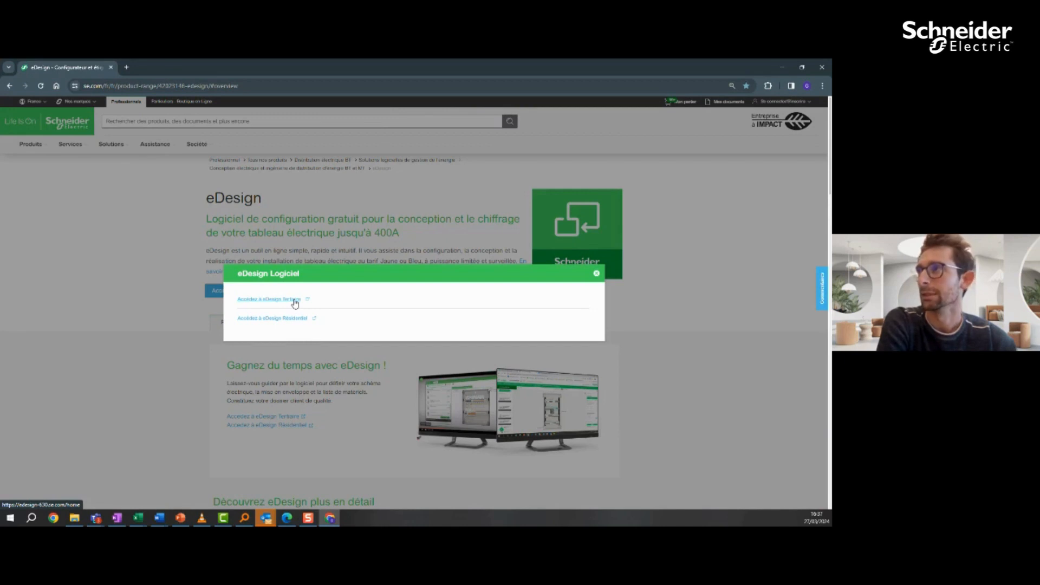
Open eDesign Tertiaire from the software links on the eDesign product page.
{"action": "left_click", "coordinate": [295, 302]}
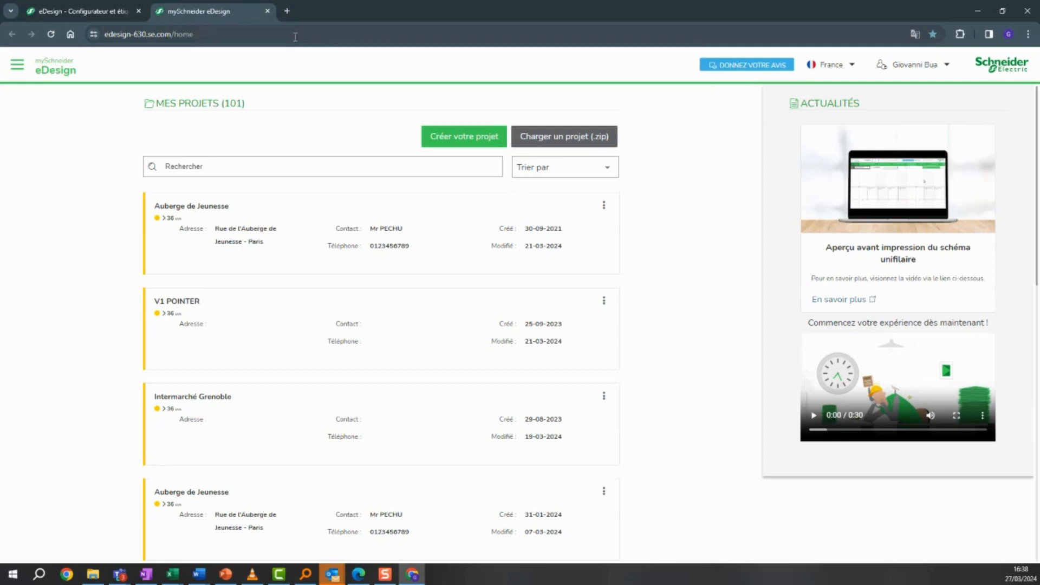
Sign out of the eDesign account and sign back in with the Schneider Electric login option.
{"action": "left_click", "coordinate": [935, 69]}
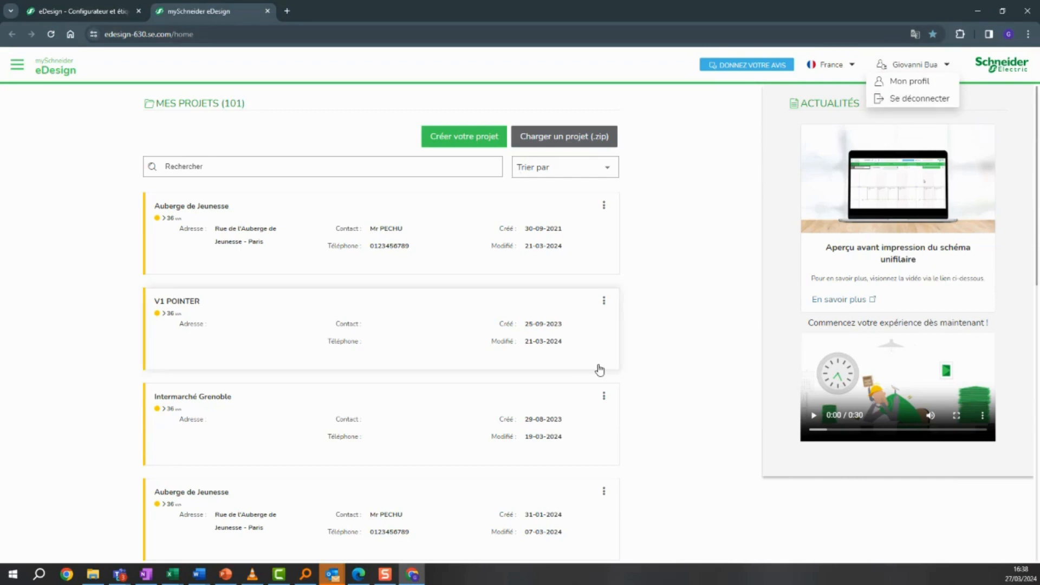
{"action": "left_click", "coordinate": [669, 287]}
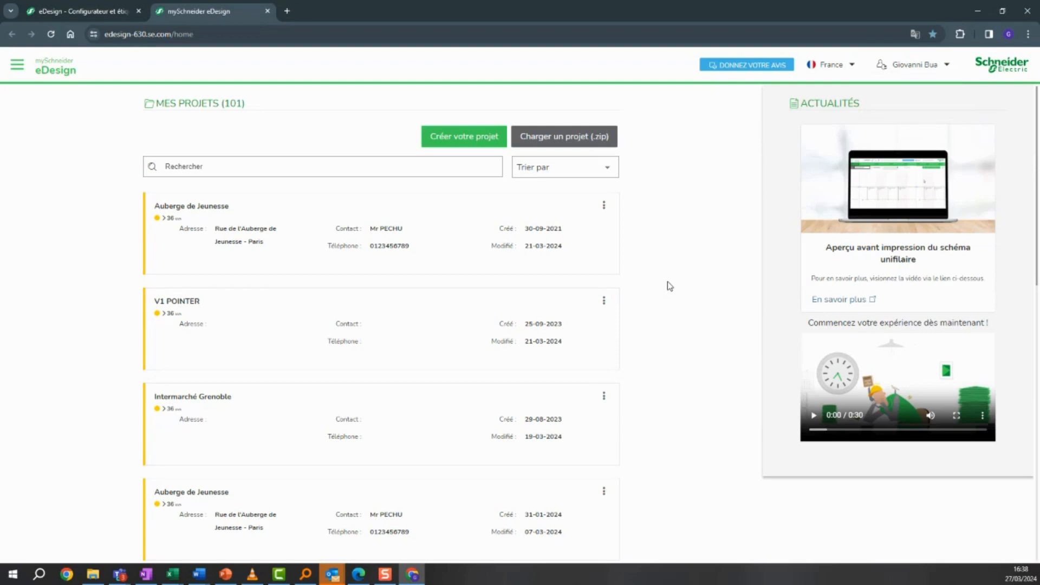
{"action": "left_click", "coordinate": [910, 66]}
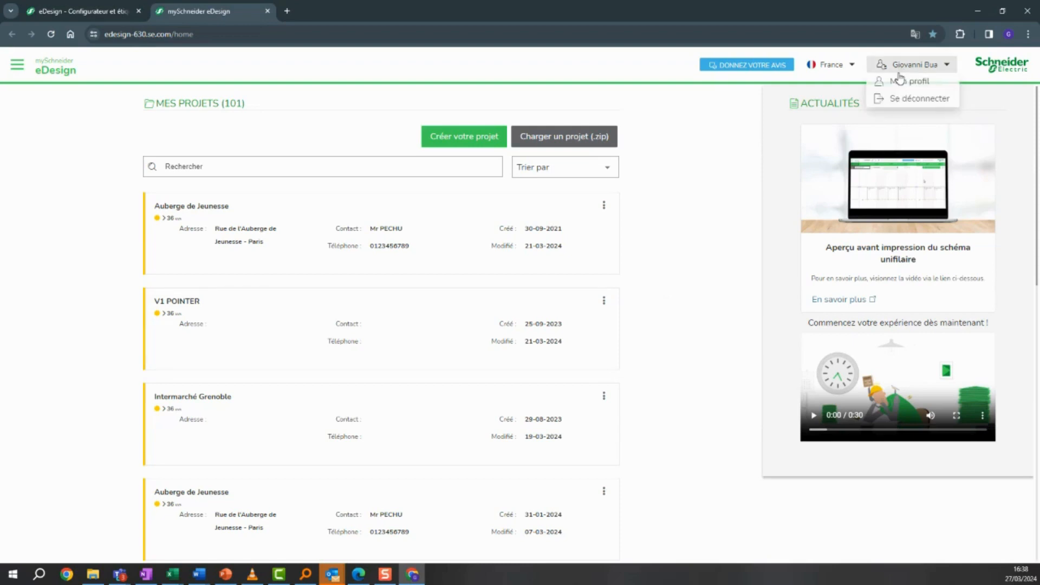
{"action": "left_click", "coordinate": [897, 103]}
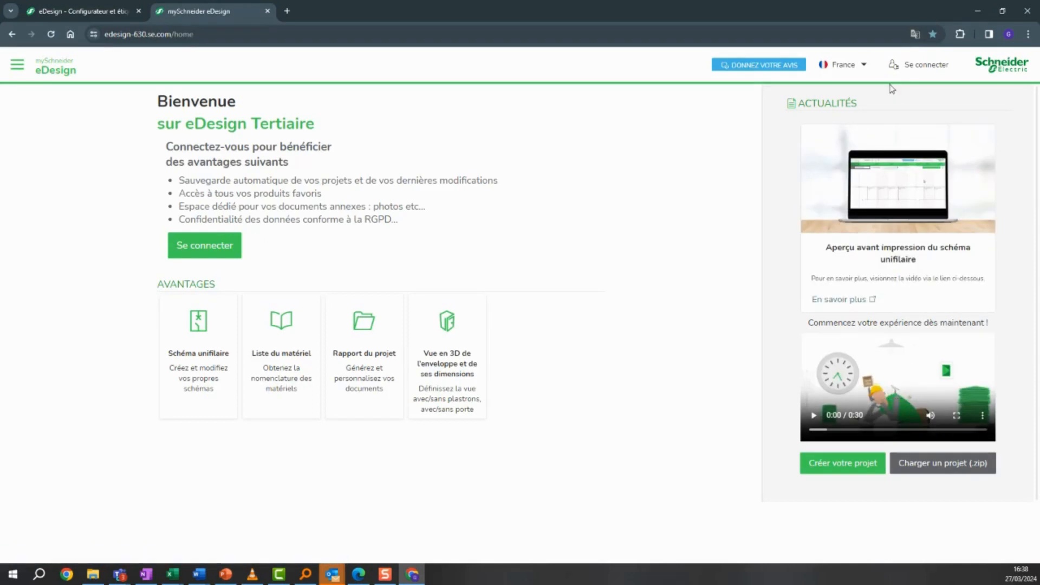
{"action": "left_click", "coordinate": [940, 65]}
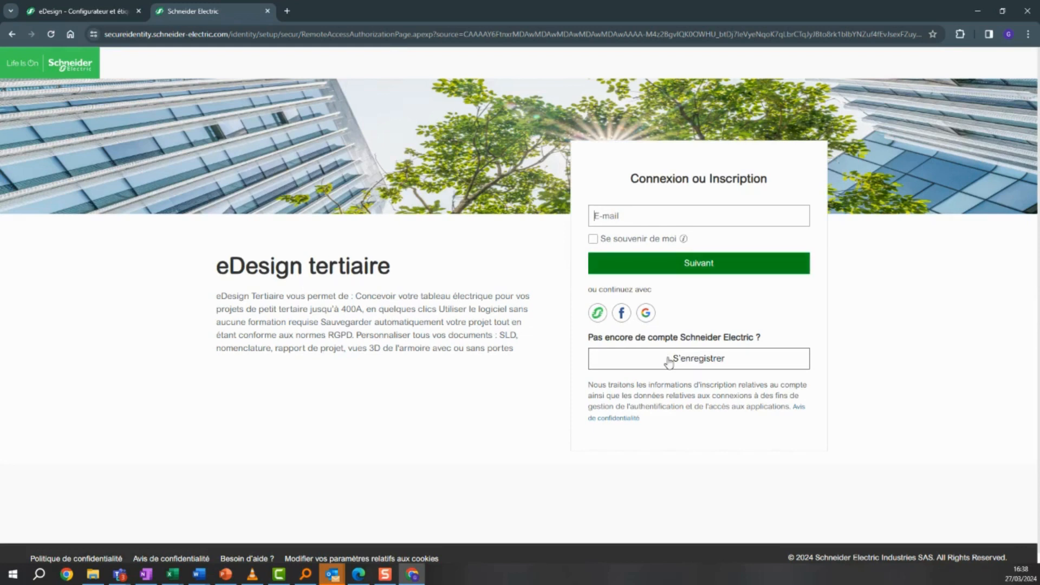
{"action": "left_click", "coordinate": [599, 315]}
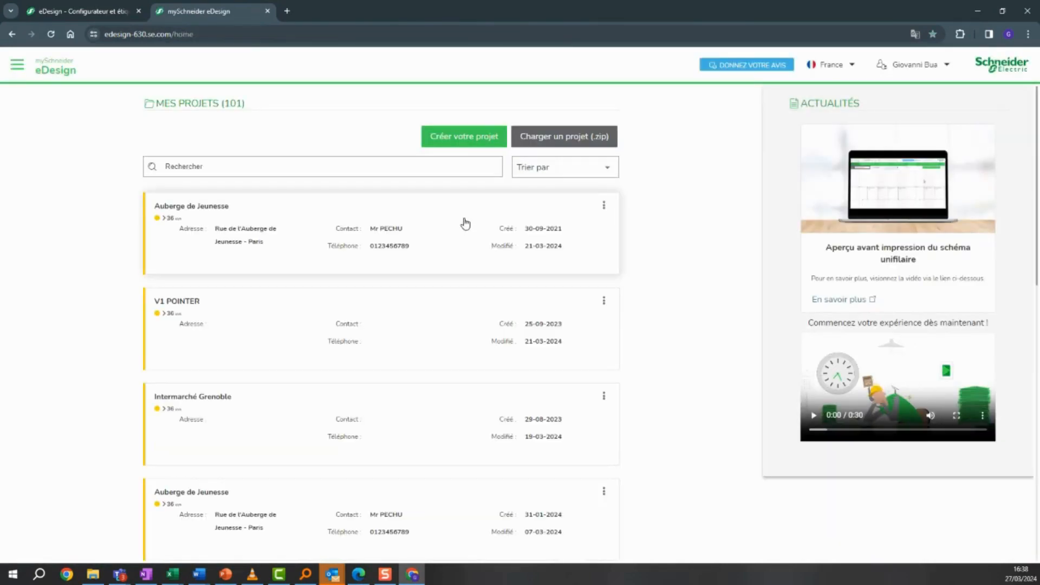
Create a new project with the filiation assistant enabled, confirming a Compact NS or ComPacT NSX branch circuit breaker (AGCP) rated 250A.
{"action": "left_click", "coordinate": [455, 141]}
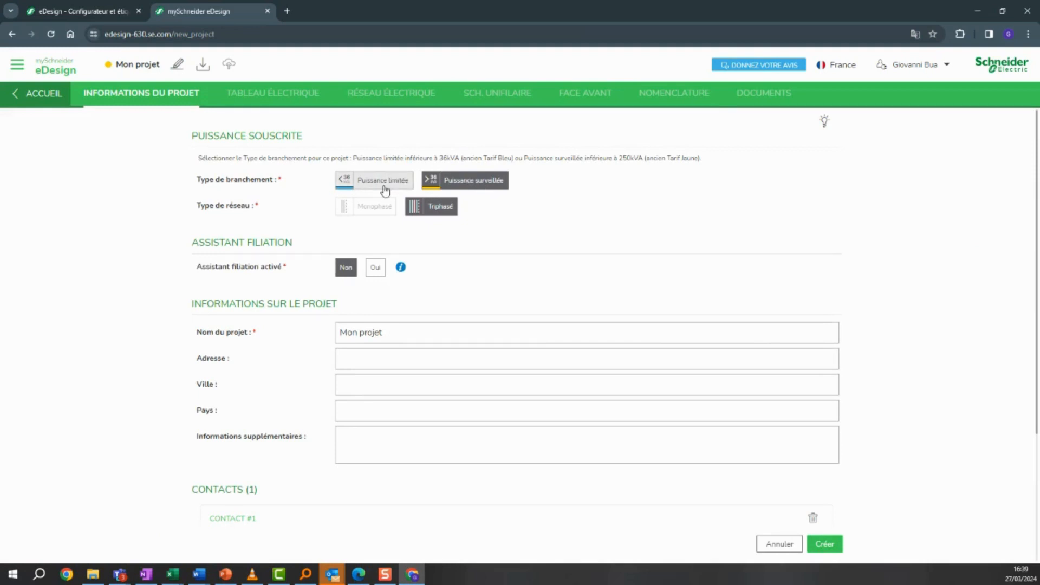
{"action": "left_click", "coordinate": [378, 267]}
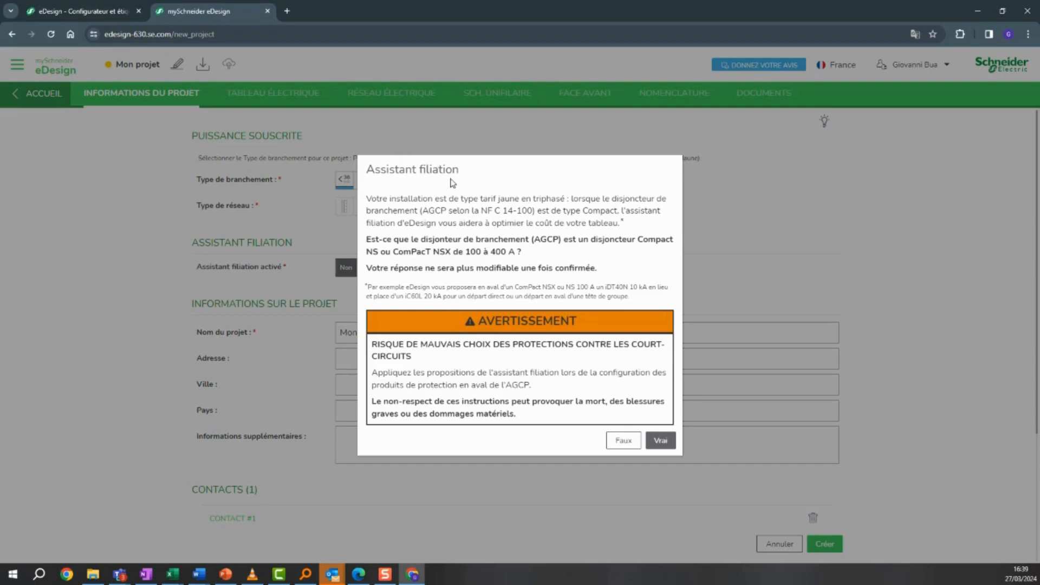
{"action": "left_click", "coordinate": [661, 441]}
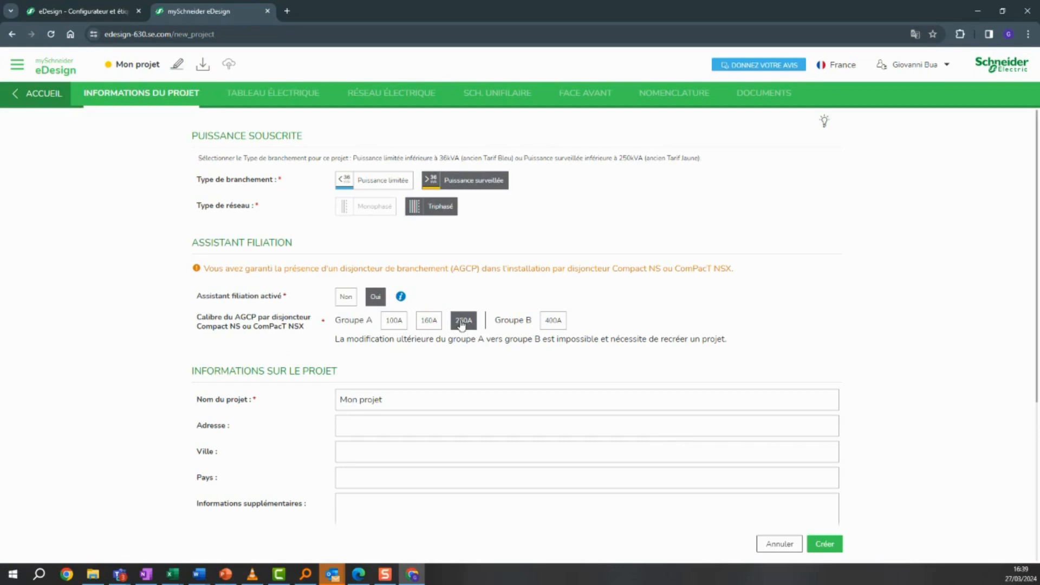
{"action": "left_click", "coordinate": [825, 544]}
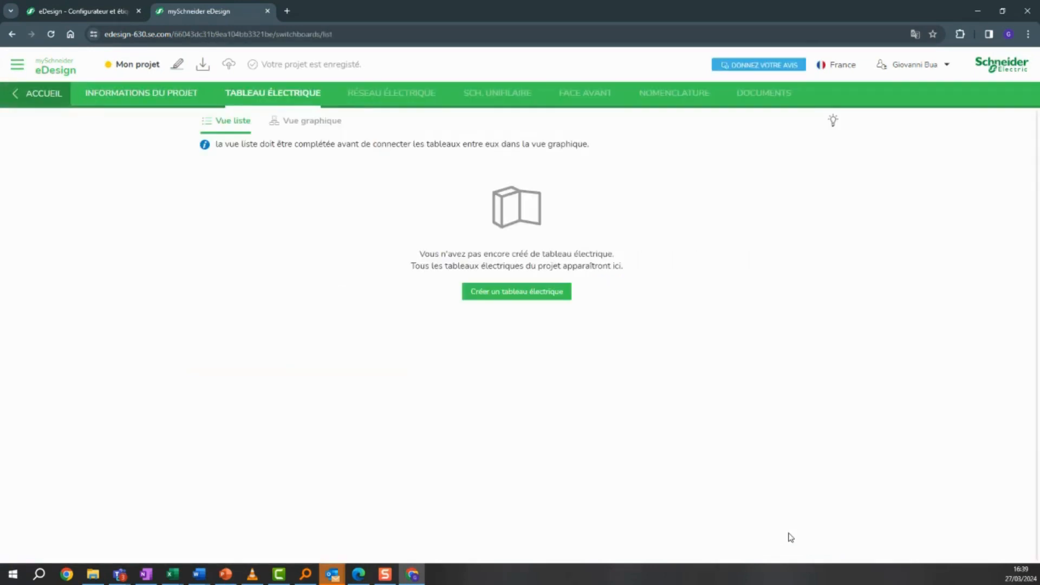
Create an electrical switchboard named TGBT with a nominal current of 250 A and a short-circuit current of 20 kA.
{"action": "left_click", "coordinate": [535, 297]}
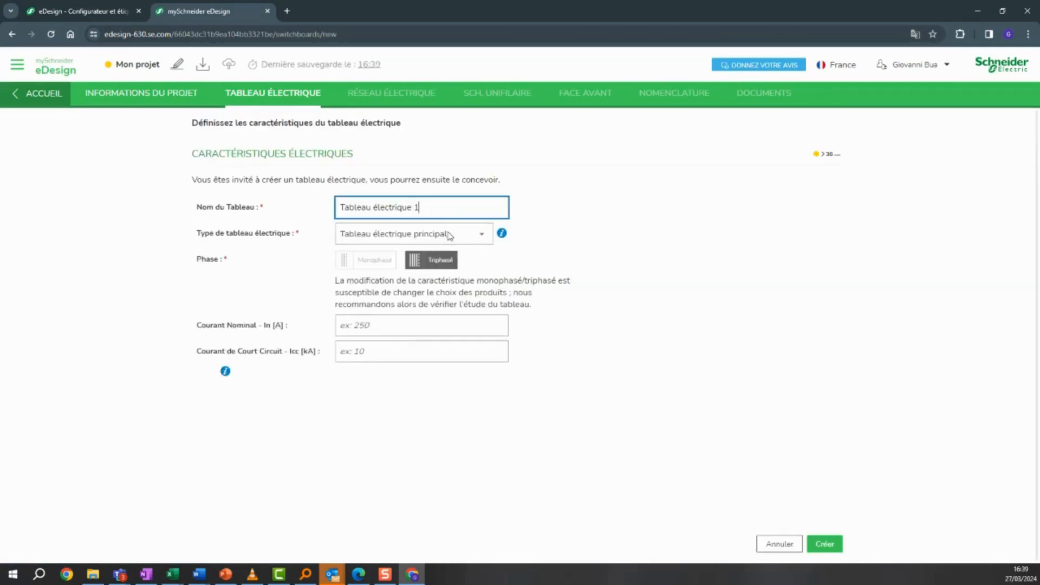
{"action": "left_click_drag", "start_coordinate": [430, 207], "coordinate": [152, 204]}
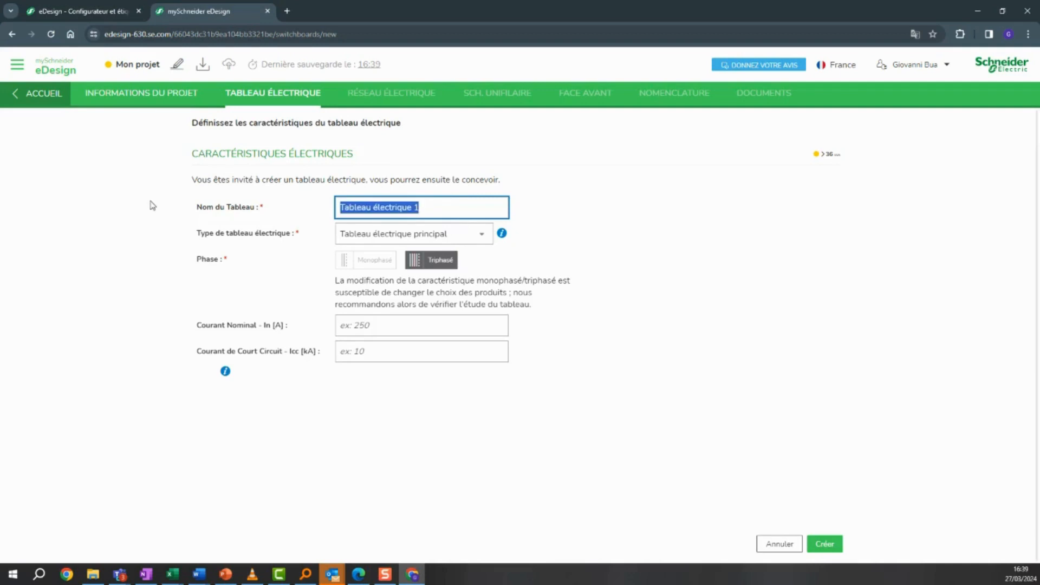
{"action": "type", "text": "TGBT"}
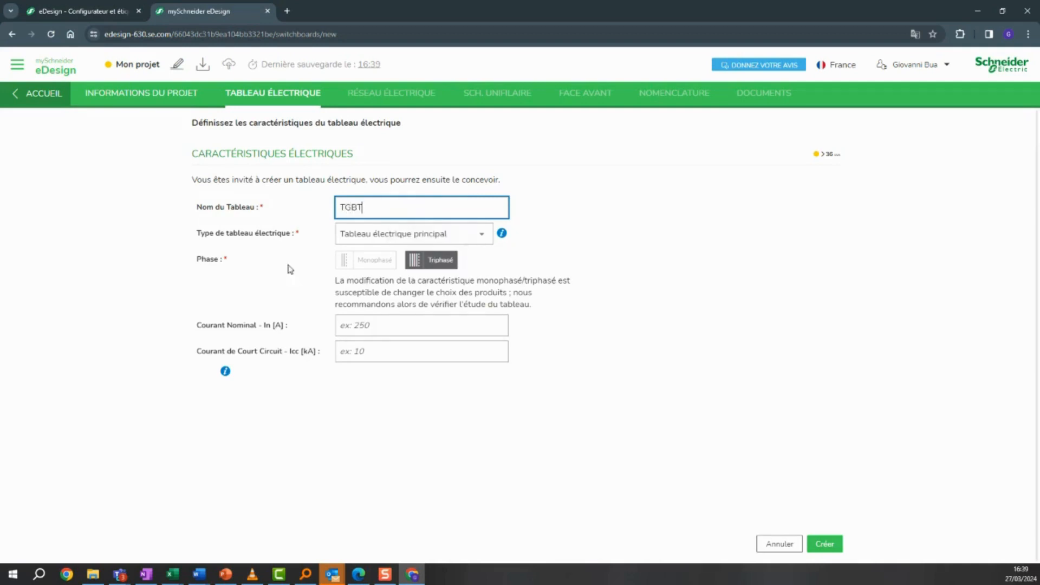
{"action": "left_click", "coordinate": [388, 331]}
{"action": "type", "text": "250"}
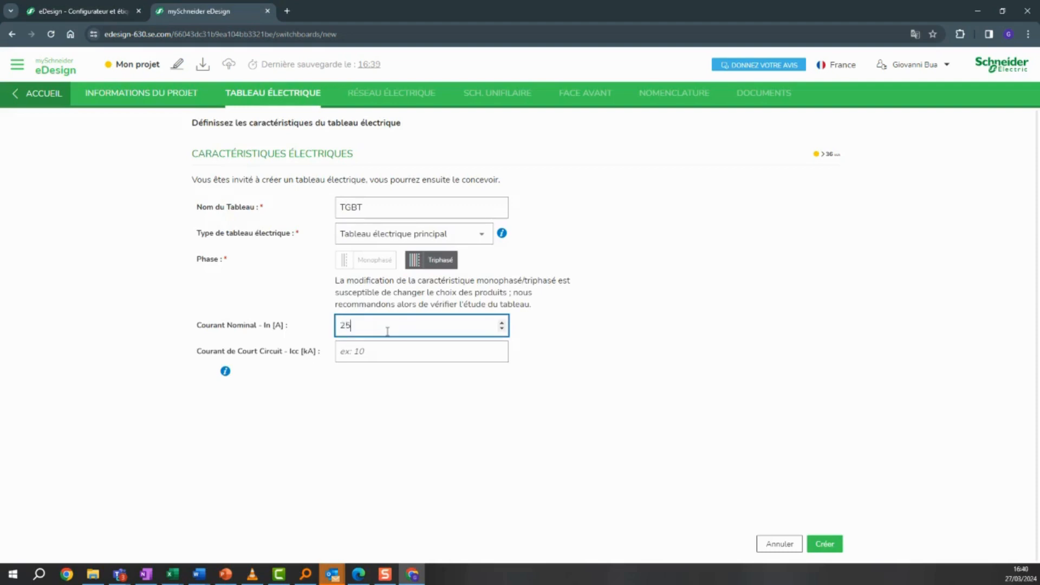
{"action": "left_click", "coordinate": [379, 351]}
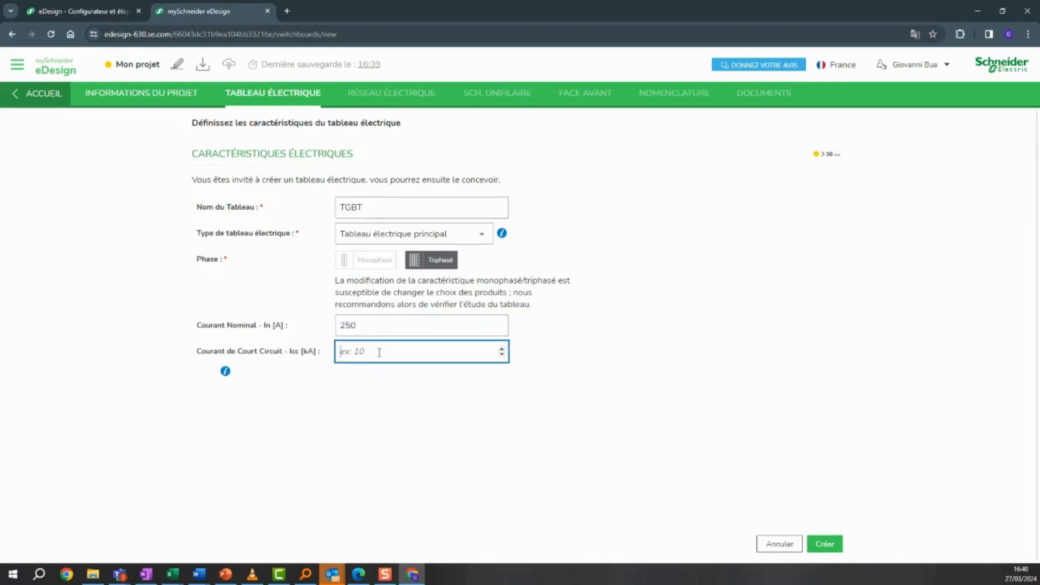
{"action": "type", "text": "20"}
{"action": "left_click", "coordinate": [826, 546]}
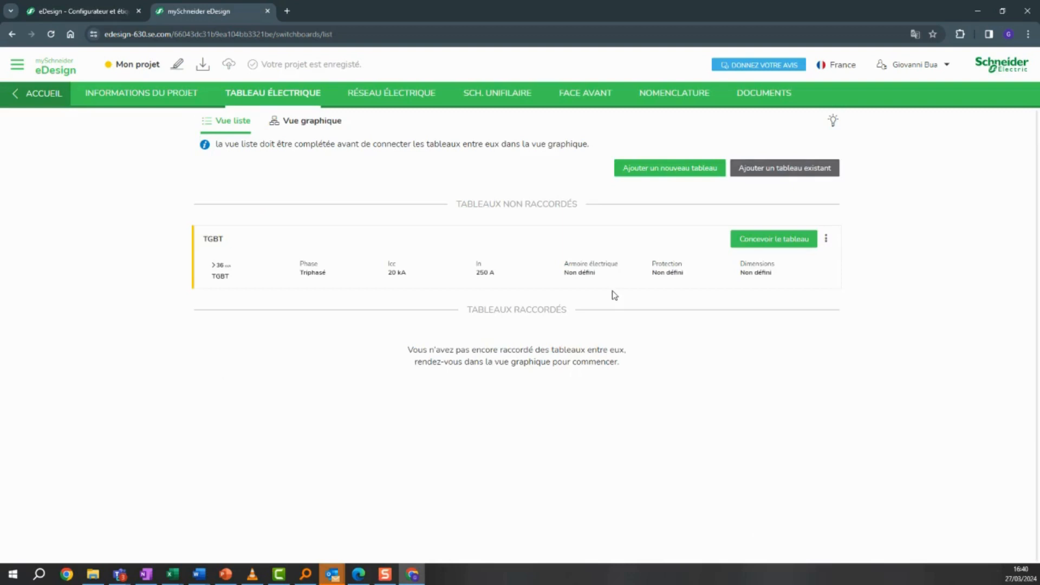
Start designing the TGBT board and configure its Arrivée with an NSX 100 à 400A power circuit breaker rated 250 A, as a complete device.
{"action": "left_click", "coordinate": [614, 286]}
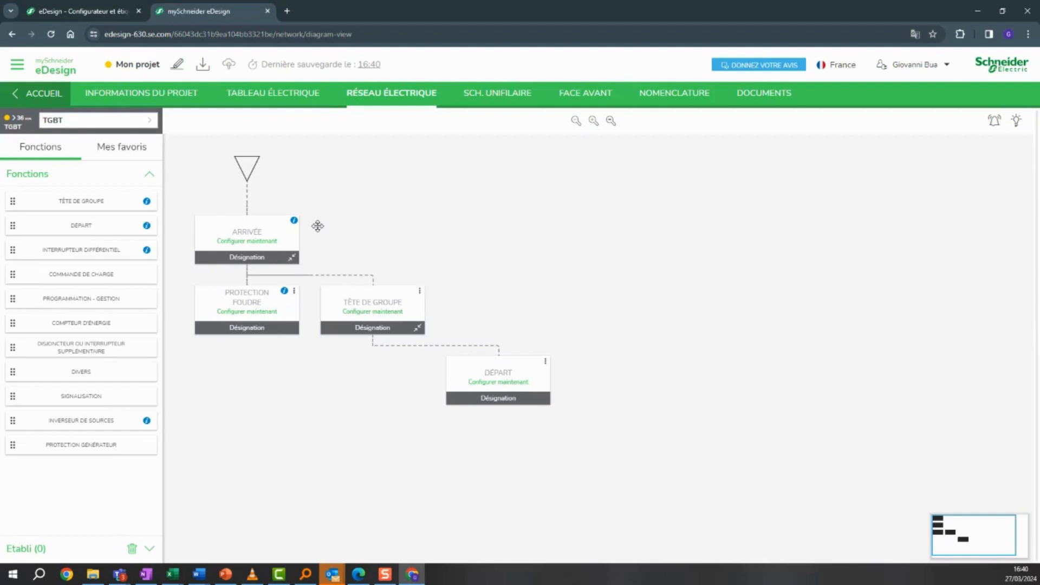
{"action": "left_click", "coordinate": [234, 241]}
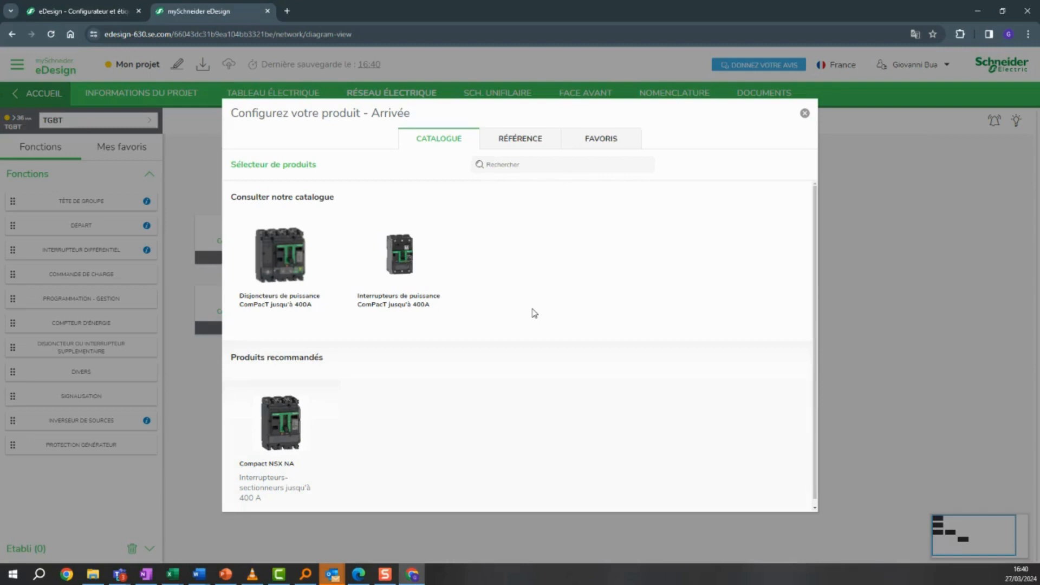
{"action": "left_click", "coordinate": [301, 272]}
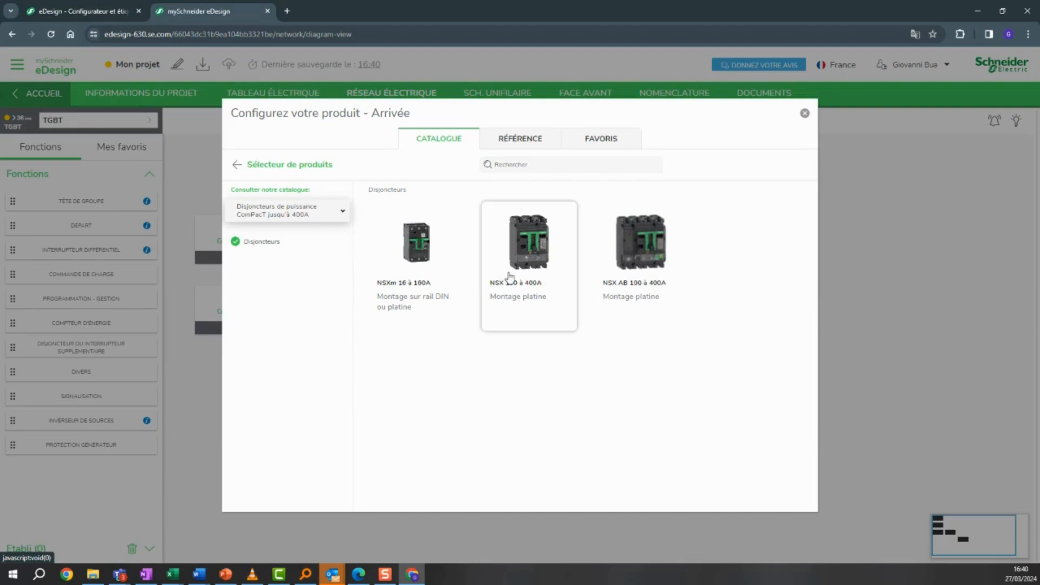
{"action": "left_click", "coordinate": [527, 265]}
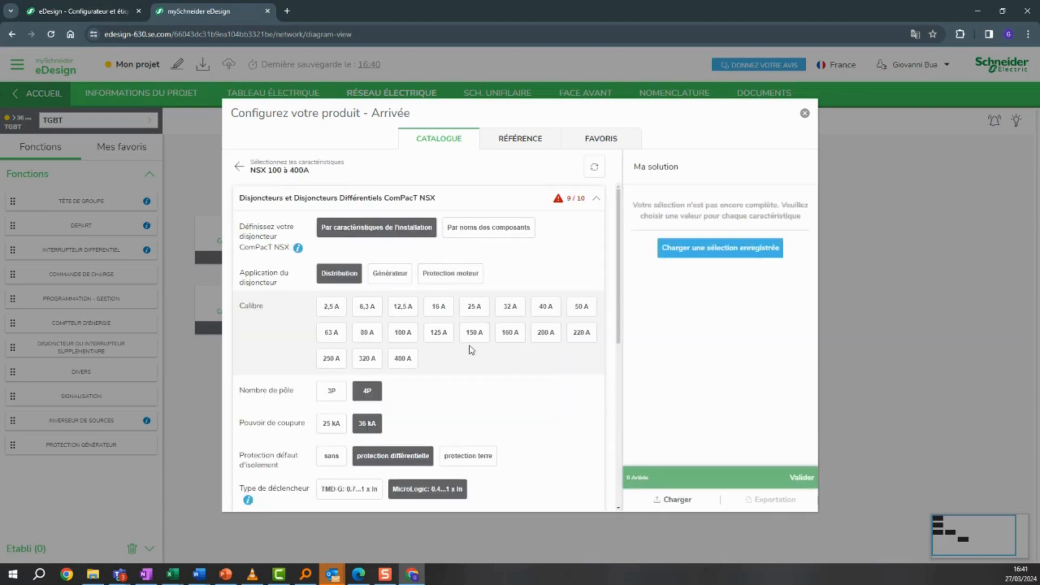
{"action": "left_click", "coordinate": [325, 362]}
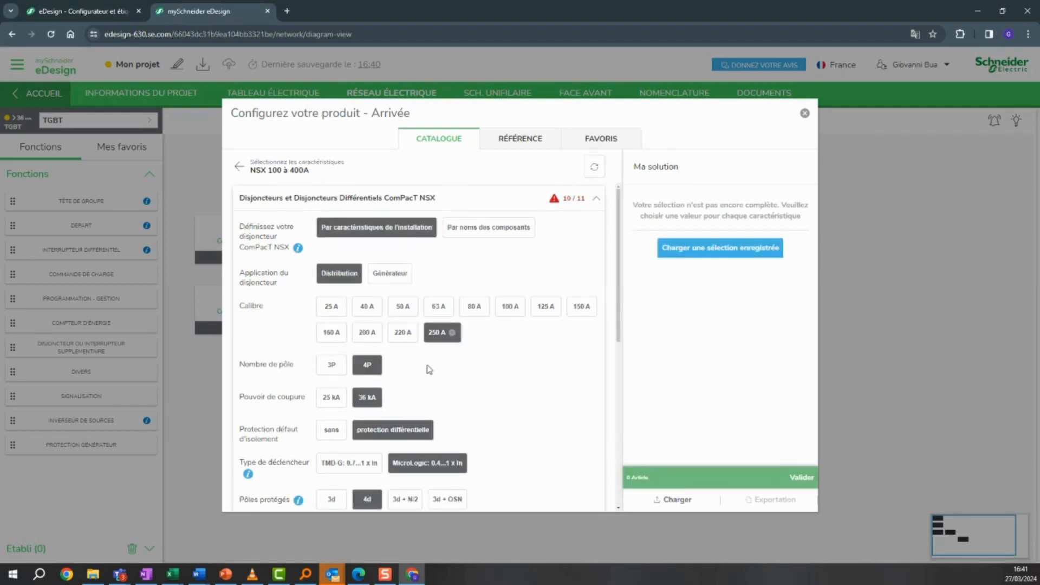
{"action": "scroll", "coordinate": [494, 371], "scroll_direction": "down", "scroll_amount": 1}
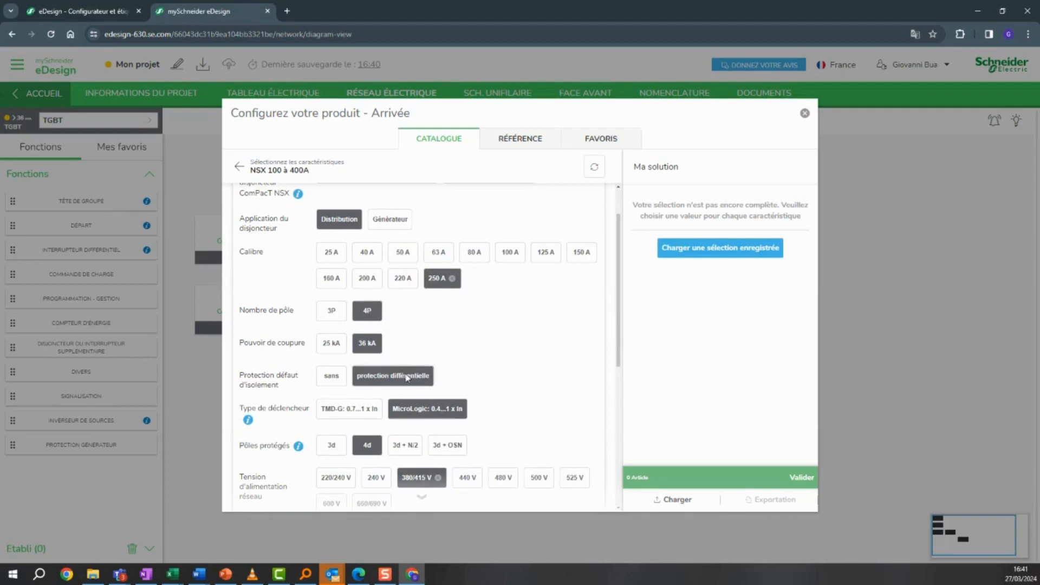
{"action": "scroll", "coordinate": [415, 382], "scroll_direction": "down", "scroll_amount": 2}
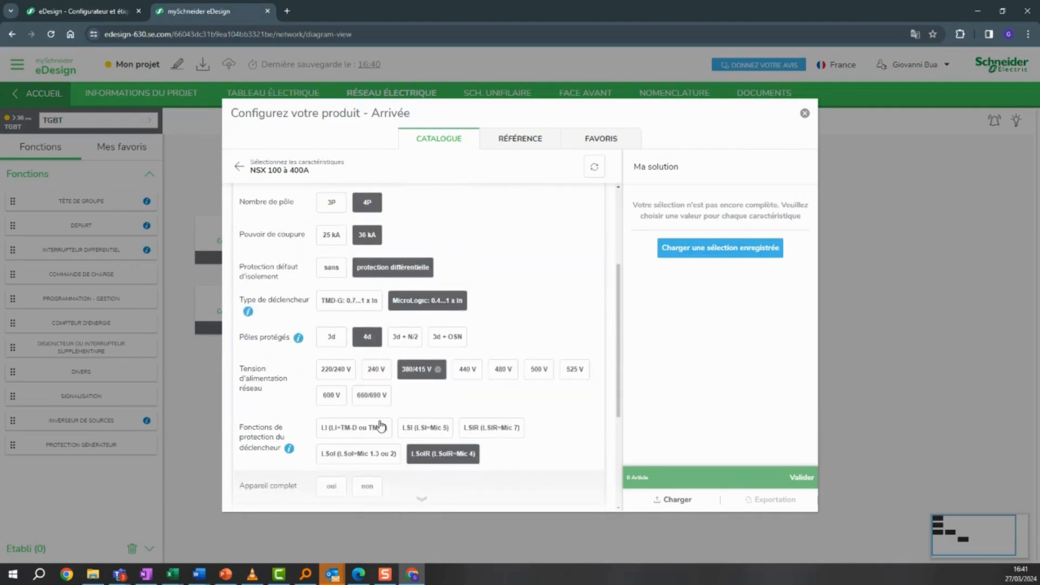
{"action": "left_click", "coordinate": [333, 486]}
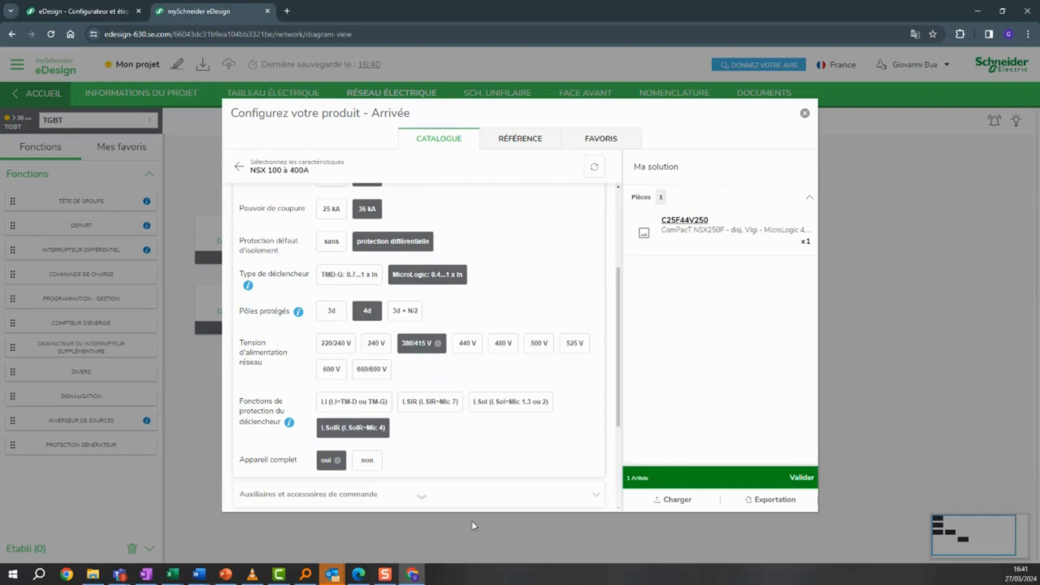
{"action": "left_click", "coordinate": [704, 482]}
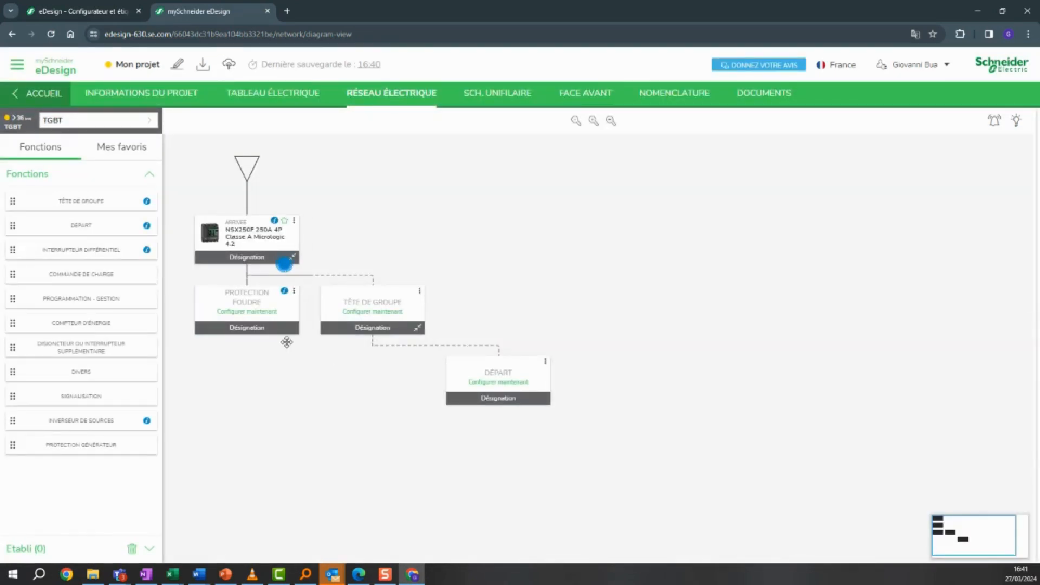
Configure the Protection foudre with a Type 1 & Type 2 surge arrester for a Tableau Général Basse Tension (TGBT) located in Zone de plaine.
{"action": "left_click", "coordinate": [257, 312]}
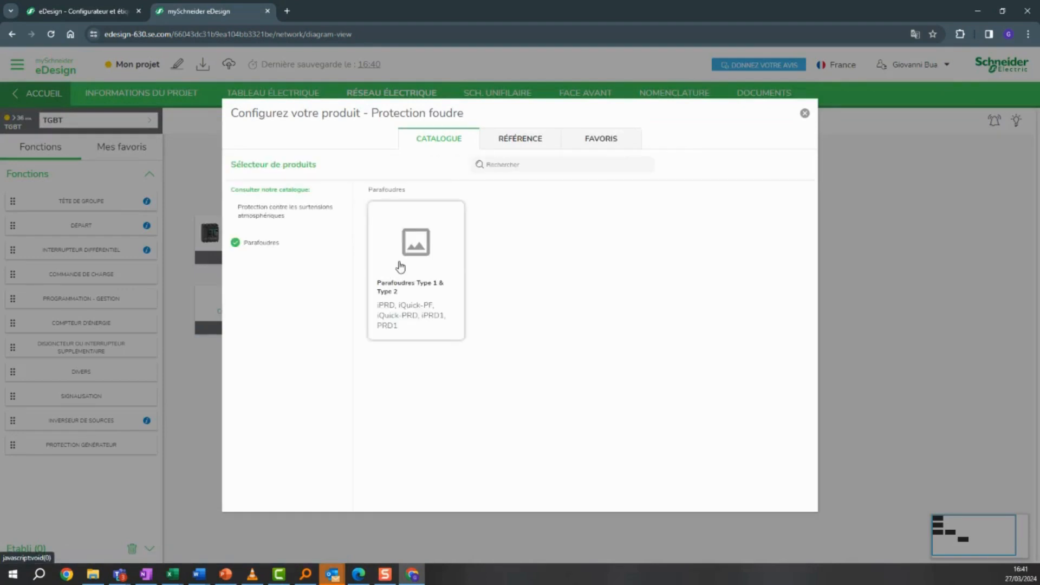
{"action": "left_click", "coordinate": [400, 267]}
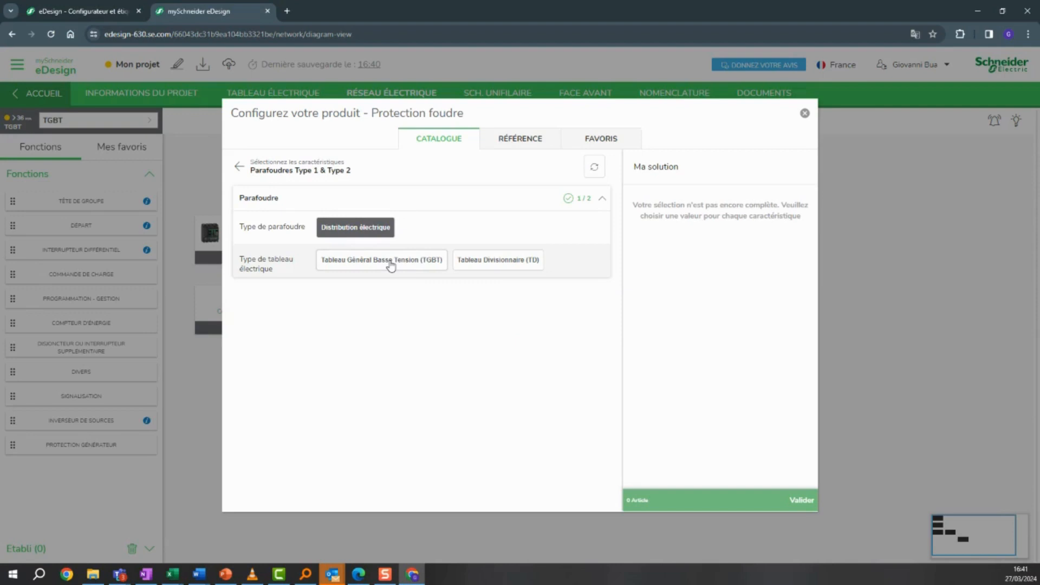
{"action": "left_click", "coordinate": [390, 262]}
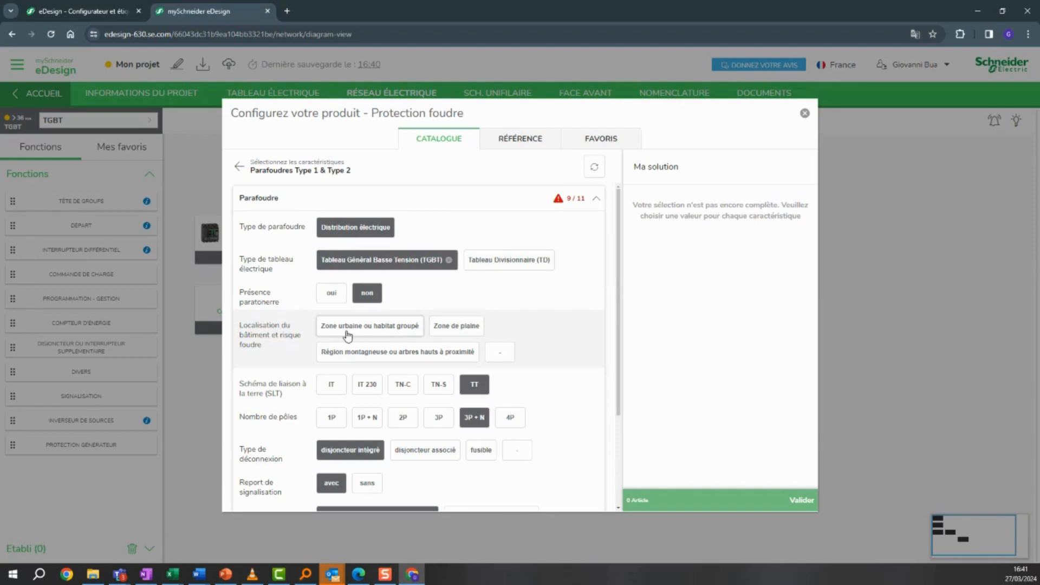
{"action": "left_click", "coordinate": [454, 326]}
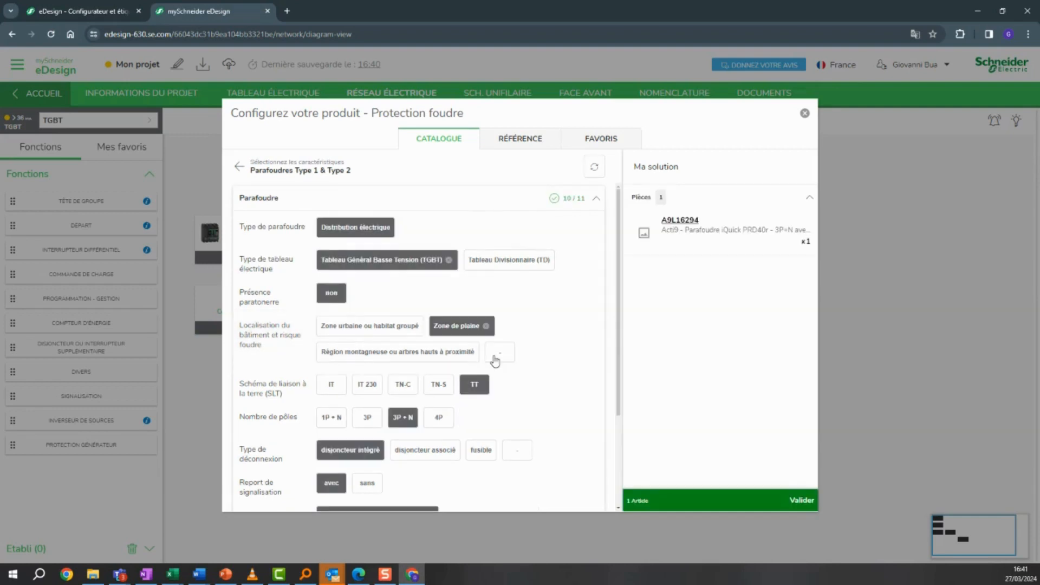
{"action": "left_click", "coordinate": [731, 503]}
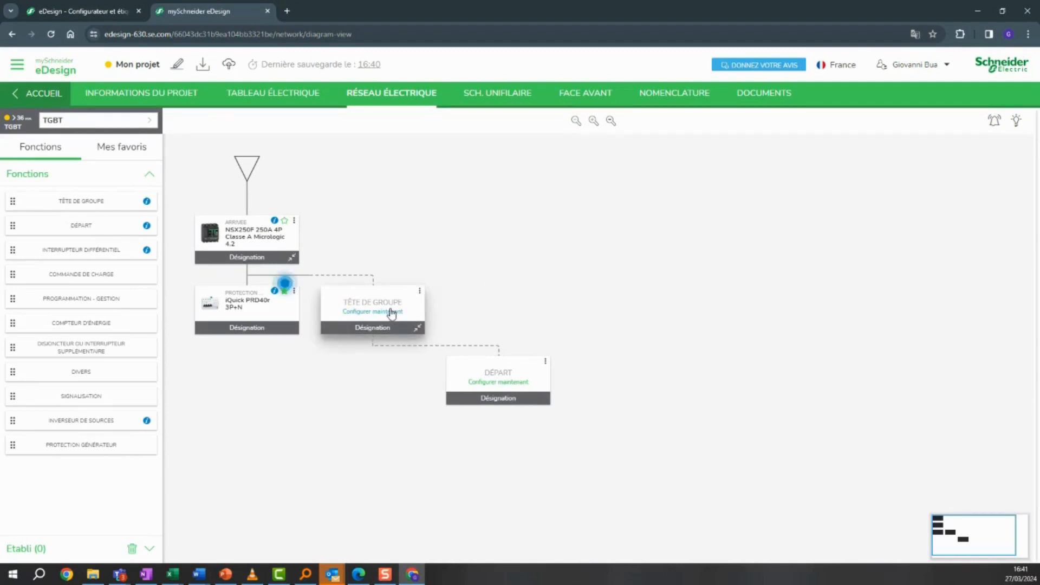
Configure the Tête de groupe as an Acti9 iDT40 circuit breaker with a 20 A rating and 3P + N poles.
{"action": "left_click", "coordinate": [391, 314]}
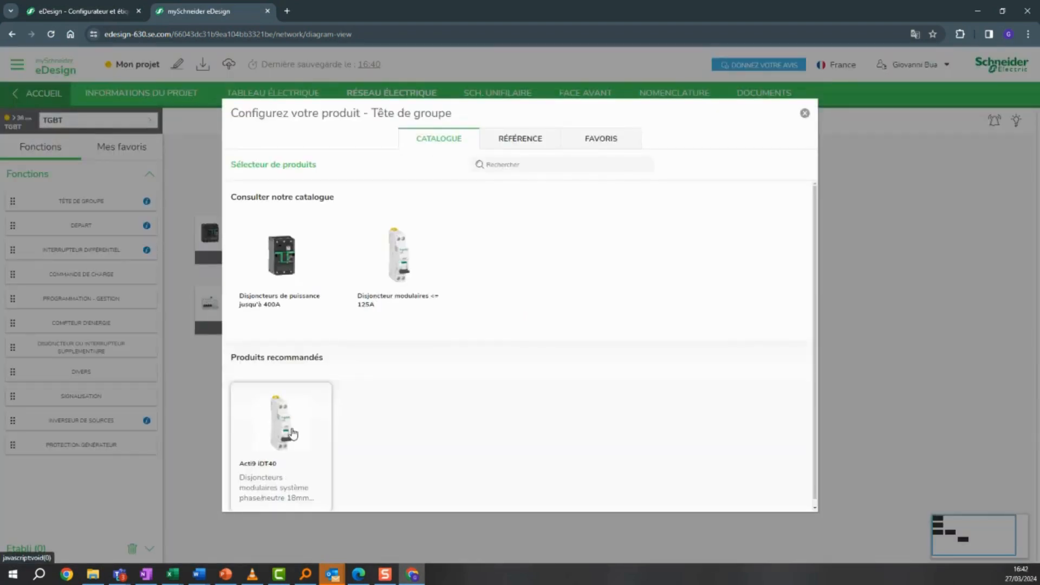
{"action": "left_click", "coordinate": [293, 432]}
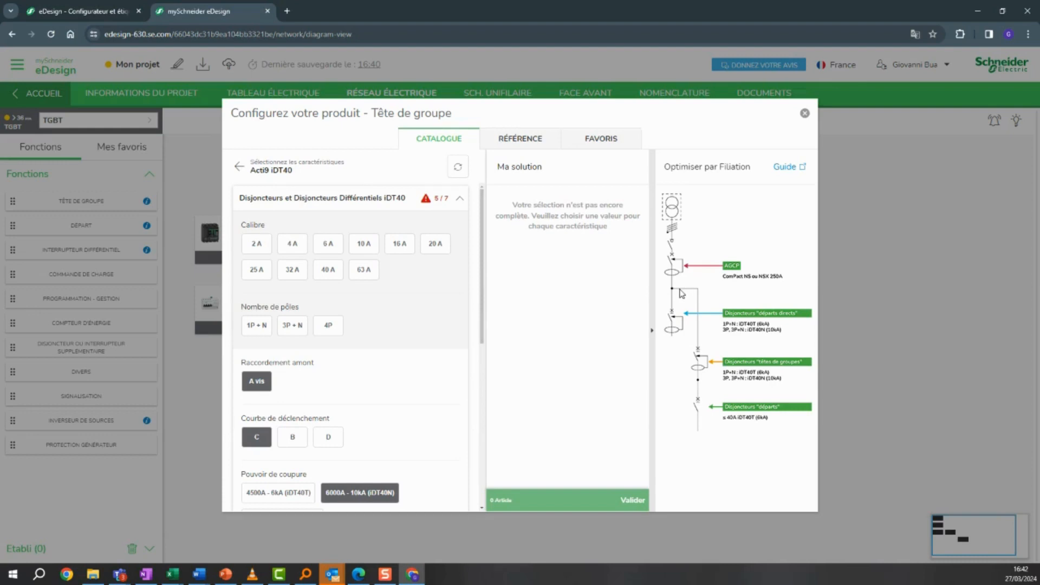
{"action": "key", "text": "ctrl+plus"}
{"action": "key", "text": "ctrl+plus"}
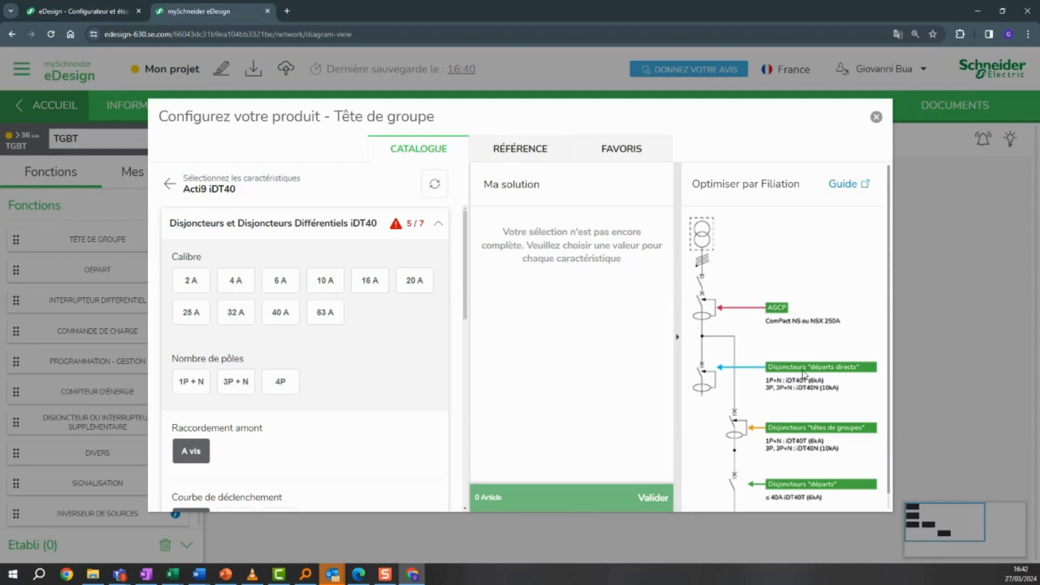
{"action": "scroll", "coordinate": [362, 333], "scroll_direction": "down", "scroll_amount": 3}
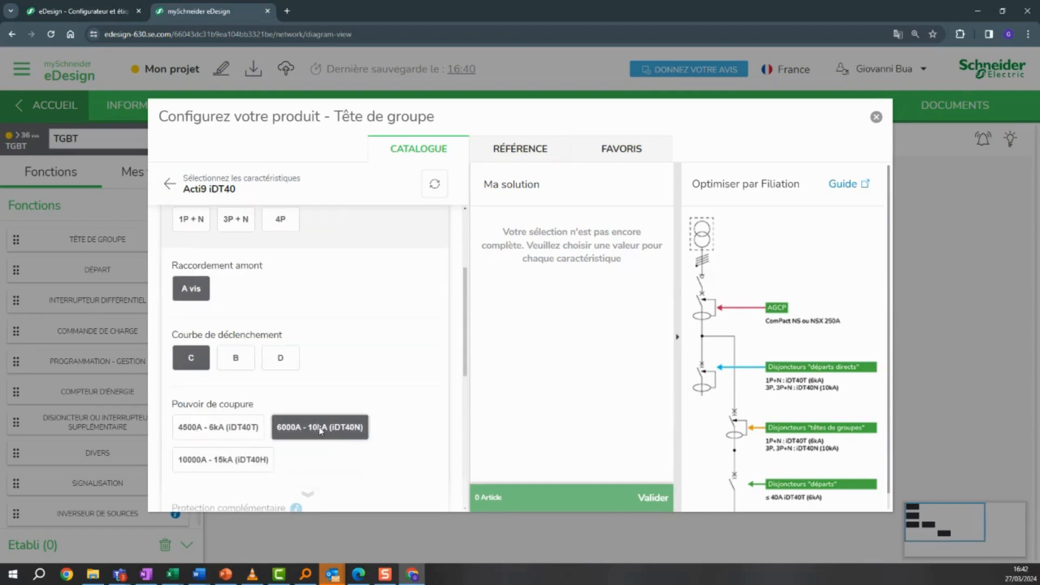
{"action": "scroll", "coordinate": [341, 406], "scroll_direction": "up", "scroll_amount": 3}
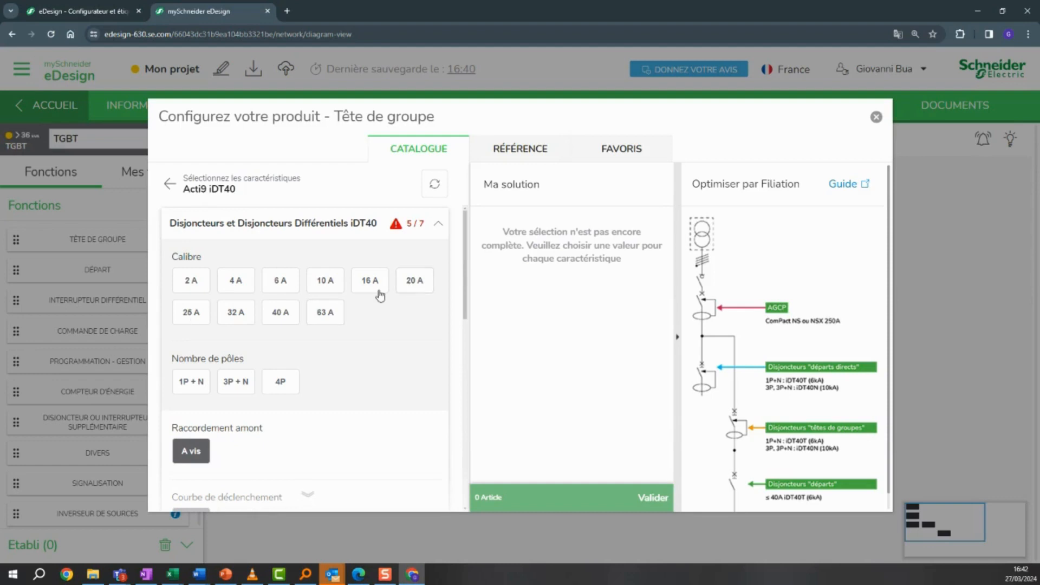
{"action": "left_click", "coordinate": [415, 282]}
{"action": "left_click", "coordinate": [241, 385]}
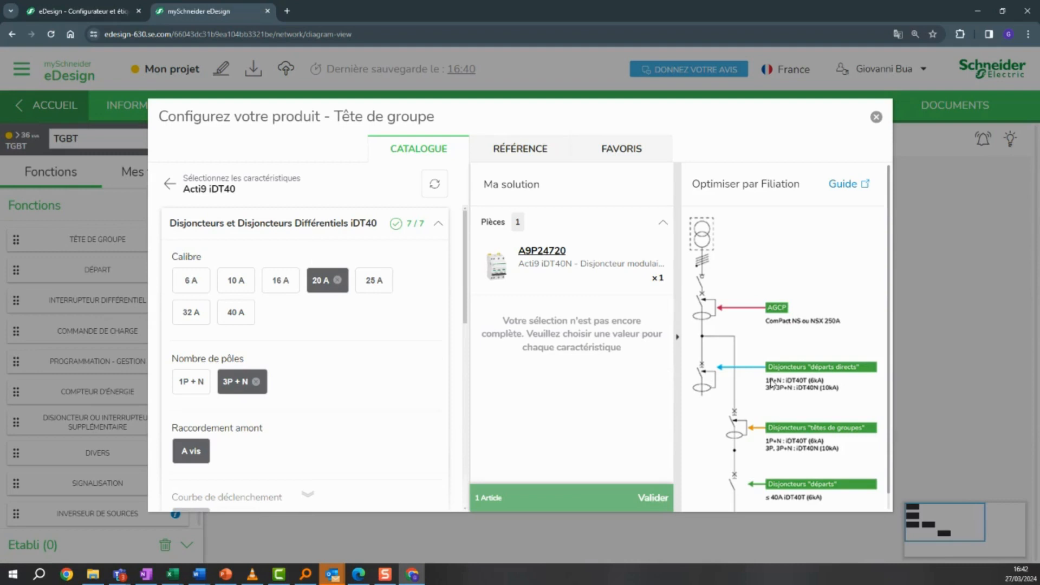
Set the Tête de groupe's differential sensitivity to 300 mA and validate the product.
{"action": "scroll", "coordinate": [444, 331], "scroll_direction": "down", "scroll_amount": 5}
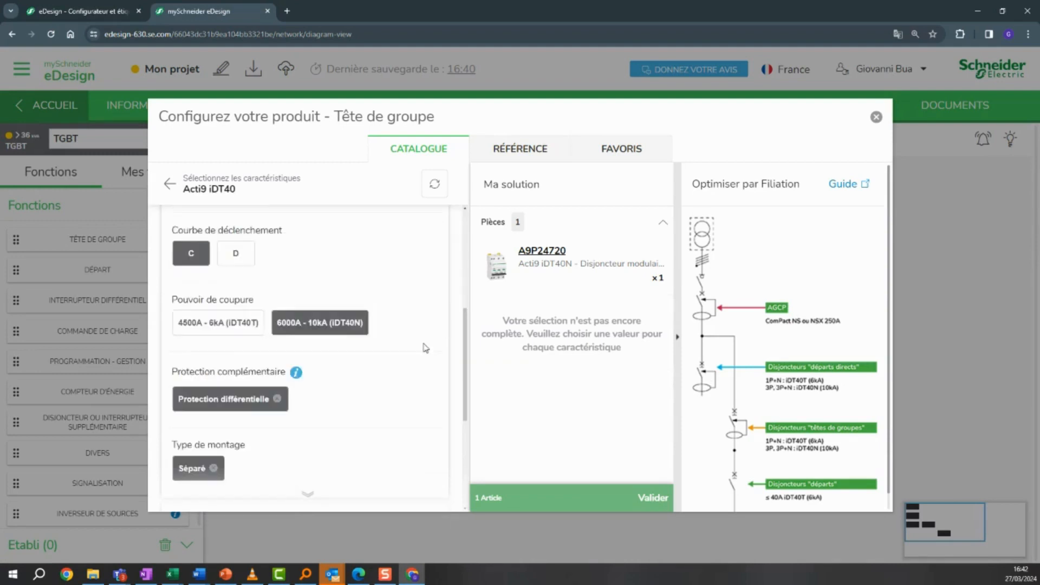
{"action": "scroll", "coordinate": [353, 333], "scroll_direction": "down", "scroll_amount": 6}
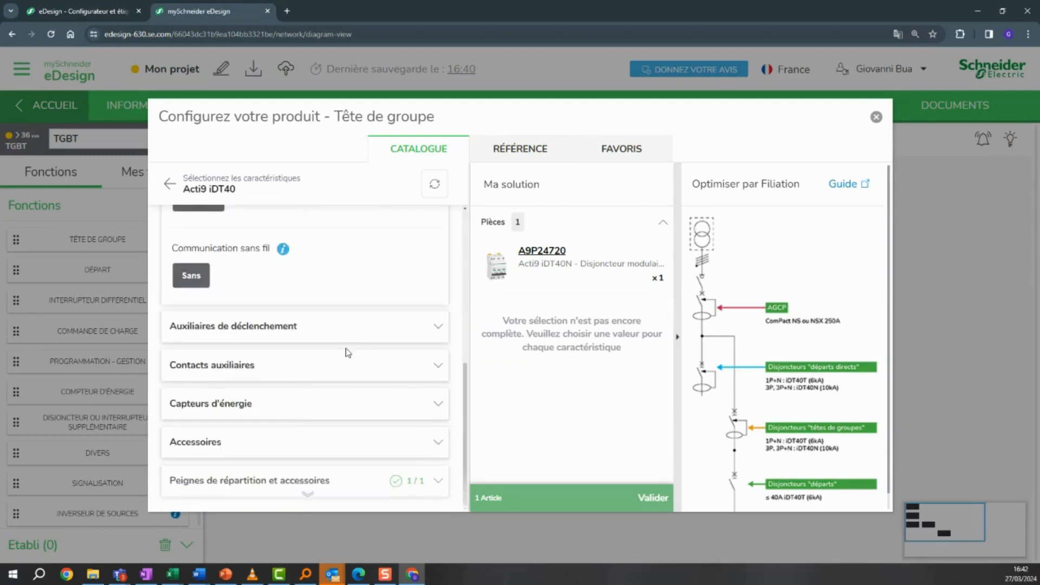
{"action": "scroll", "coordinate": [317, 346], "scroll_direction": "up", "scroll_amount": 3}
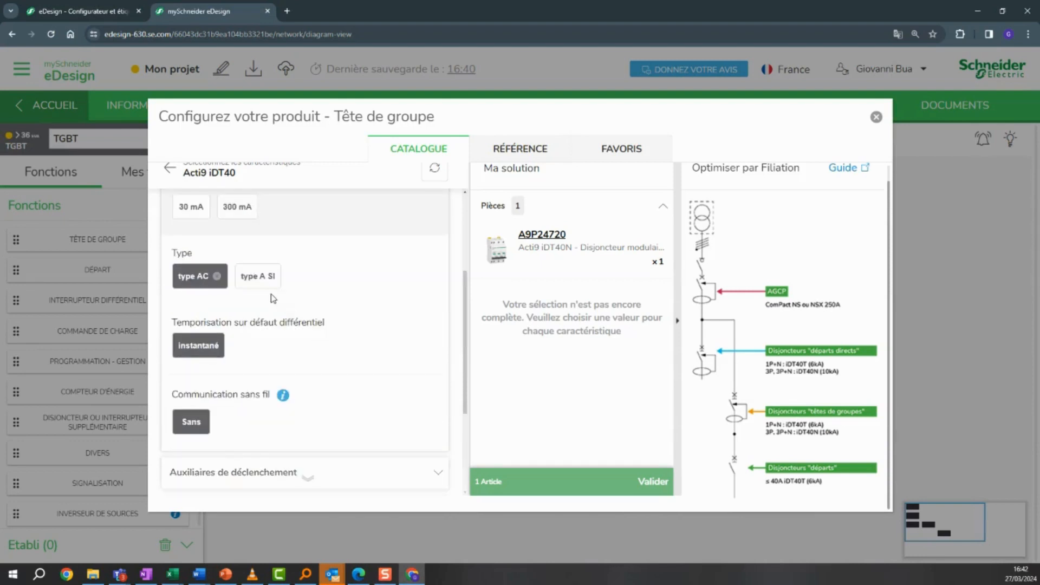
{"action": "scroll", "coordinate": [250, 263], "scroll_direction": "up", "scroll_amount": 2}
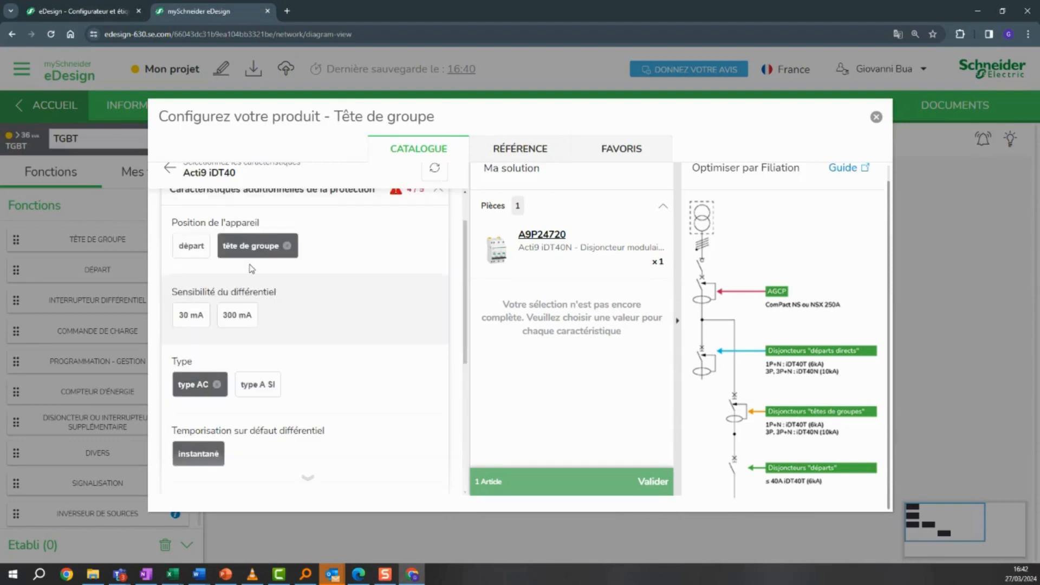
{"action": "key", "text": "ctrl+minus"}
{"action": "key", "text": "ctrl+minus"}
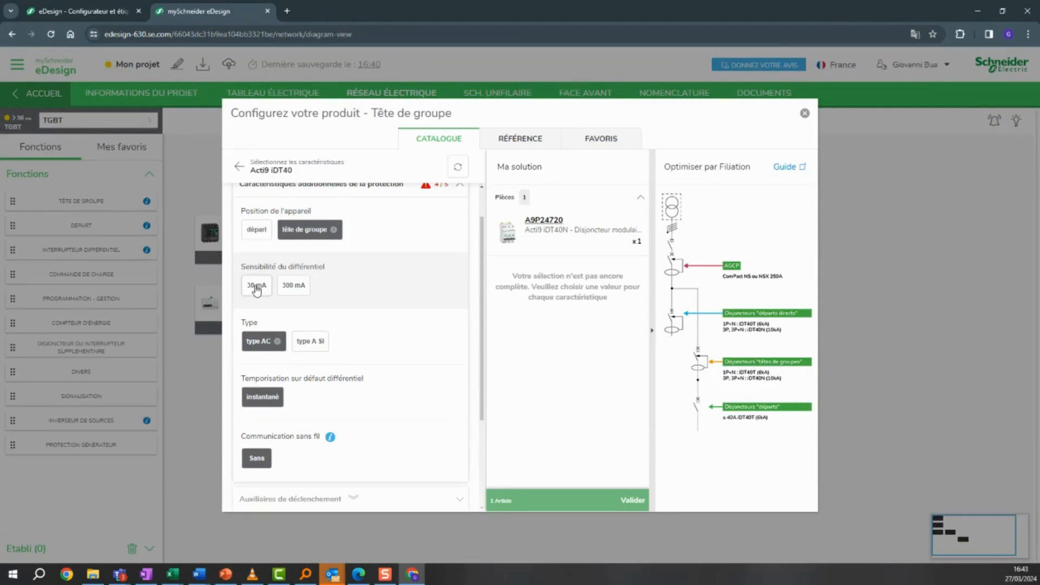
{"action": "left_click", "coordinate": [290, 287]}
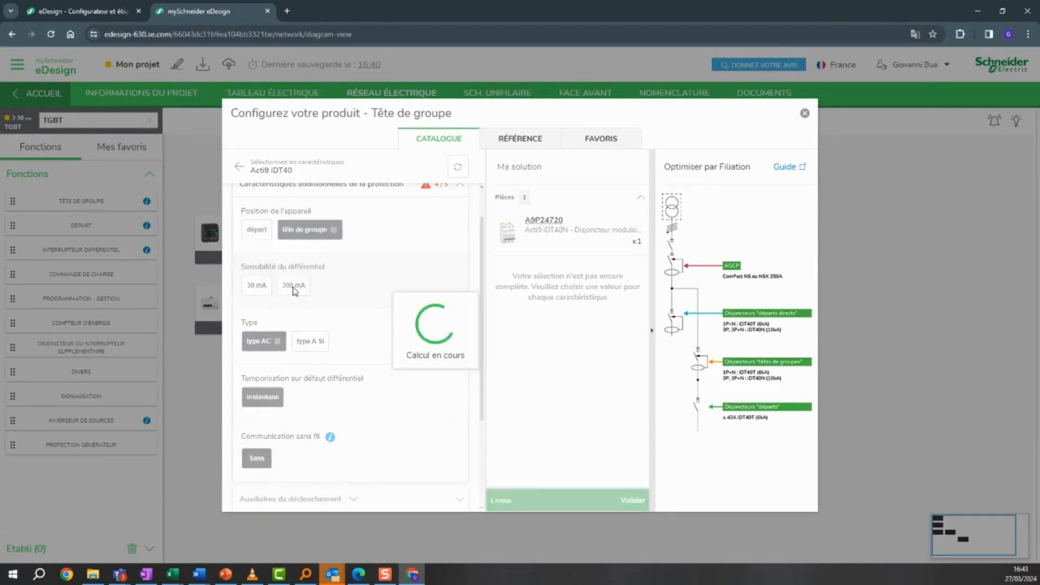
{"action": "left_click", "coordinate": [548, 499]}
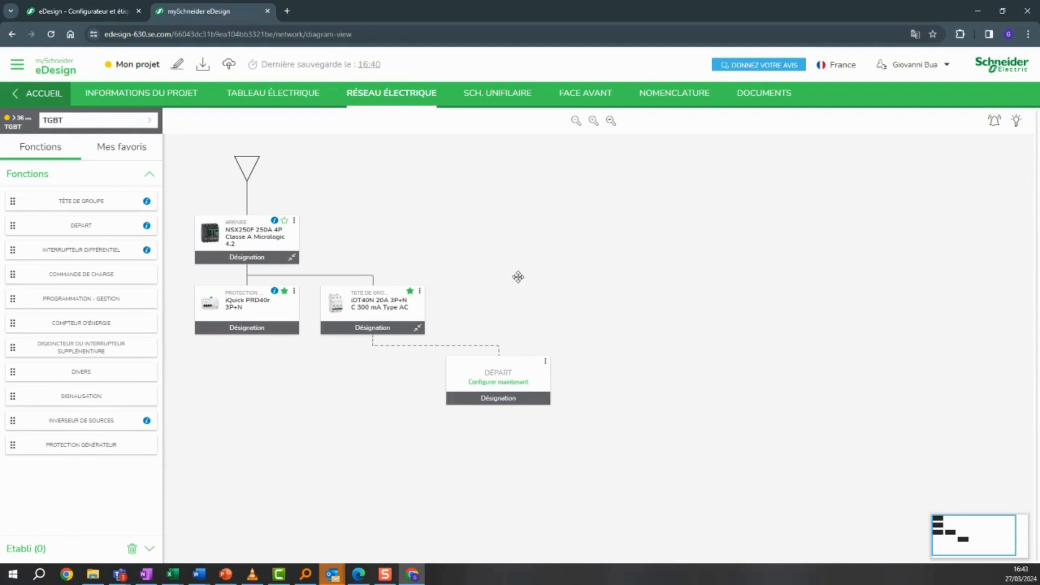
Configure the Départ as an Acti9 iDT40 rated 10 A, 1P + N, with breaking capacity 4500A - 6kA (iDT40T), and validate it.
{"action": "left_click", "coordinate": [512, 385]}
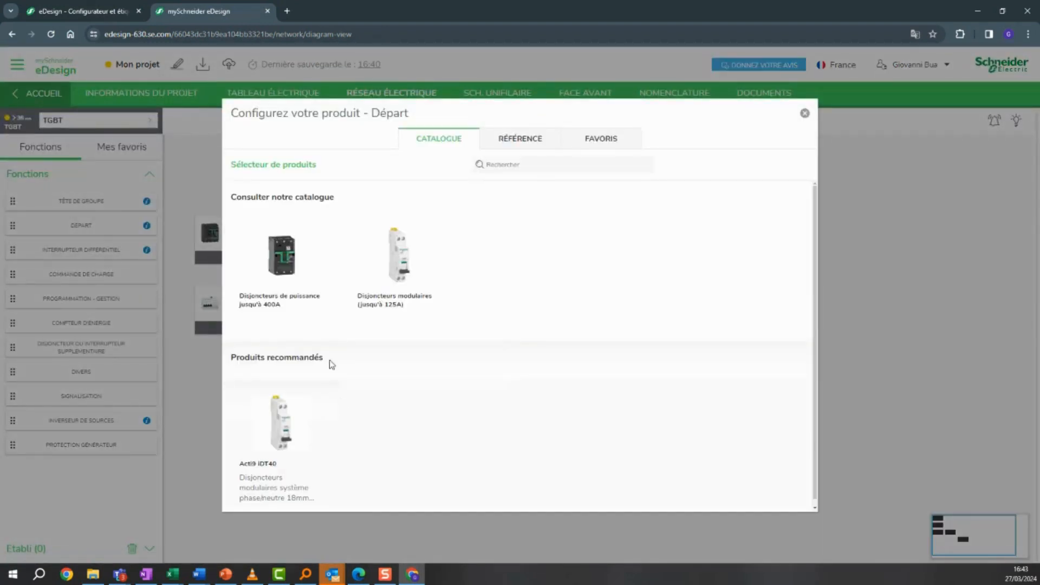
{"action": "left_click", "coordinate": [282, 421]}
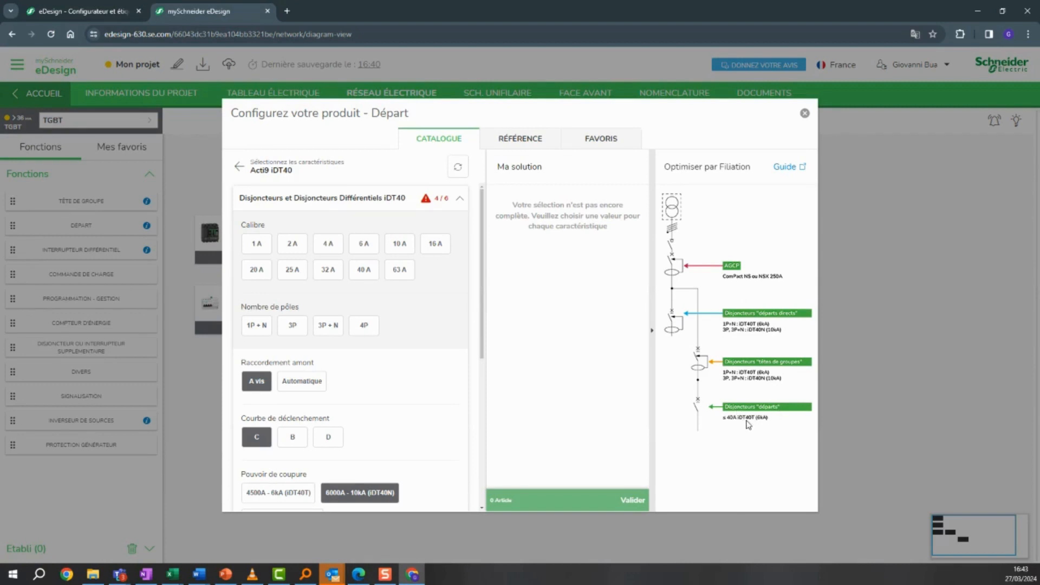
{"action": "left_click", "coordinate": [401, 253]}
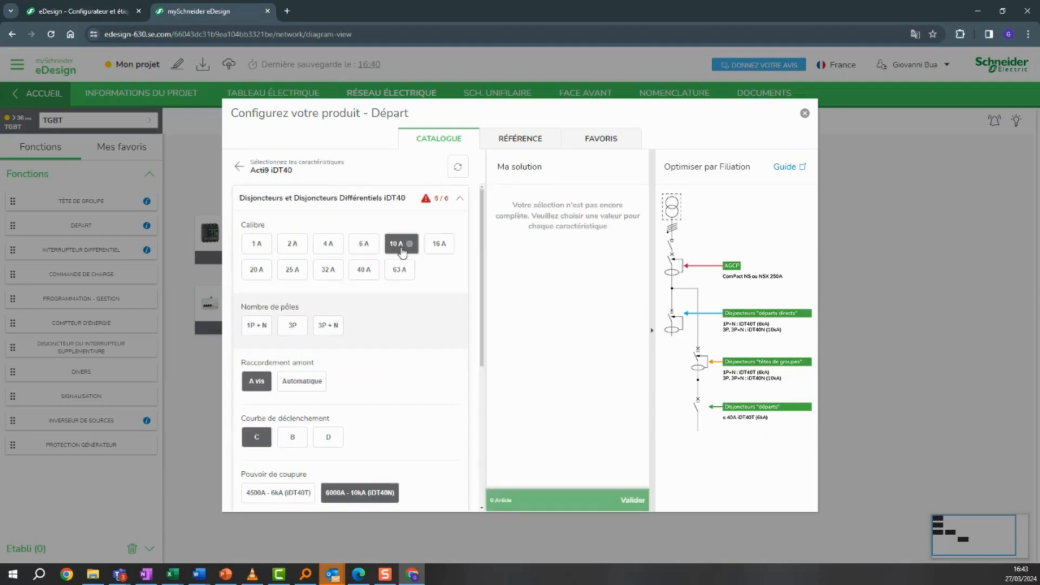
{"action": "left_click", "coordinate": [260, 331]}
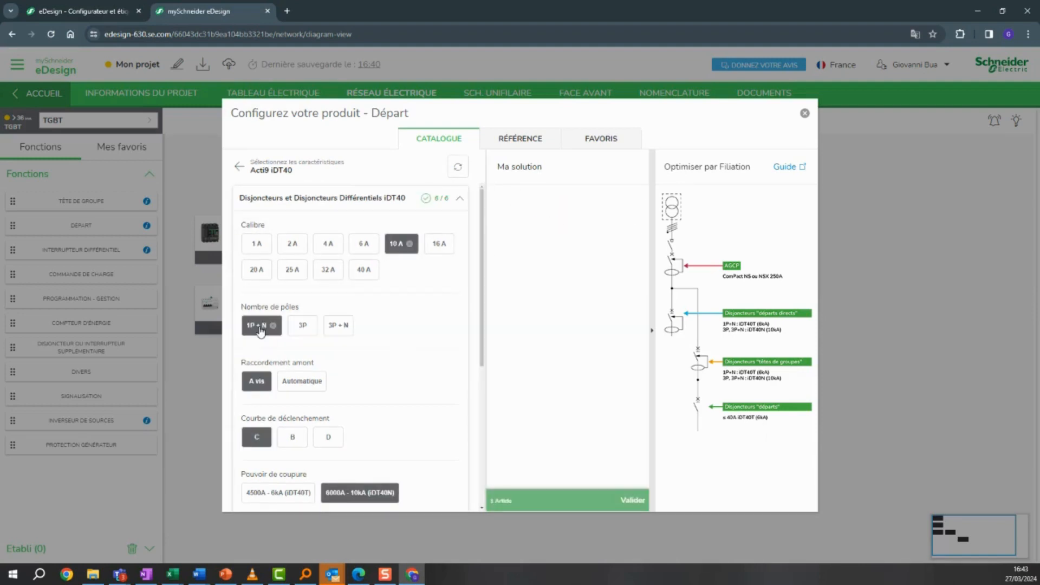
{"action": "scroll", "coordinate": [369, 368], "scroll_direction": "down", "scroll_amount": 1}
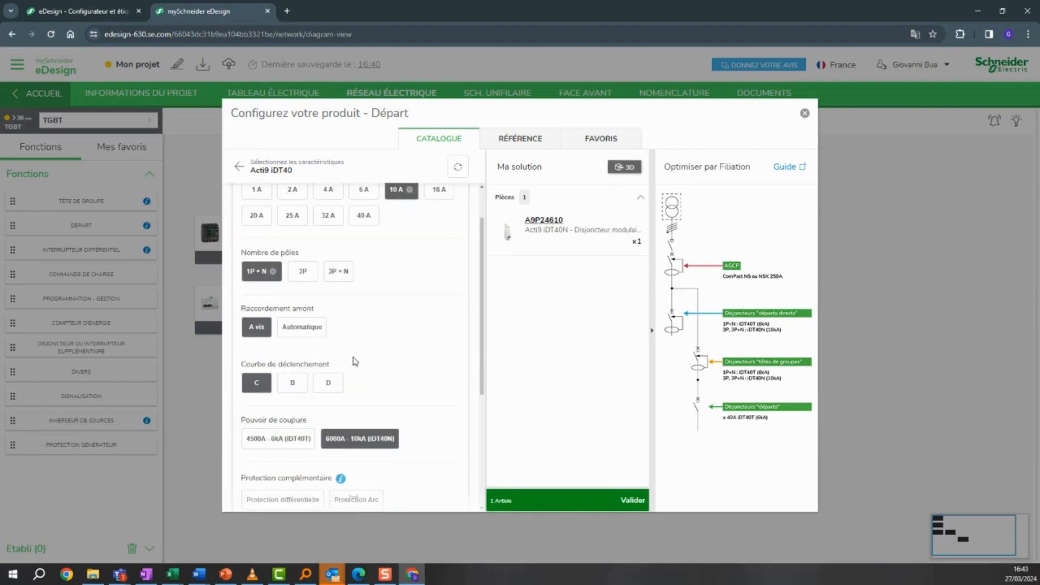
{"action": "left_click", "coordinate": [293, 440]}
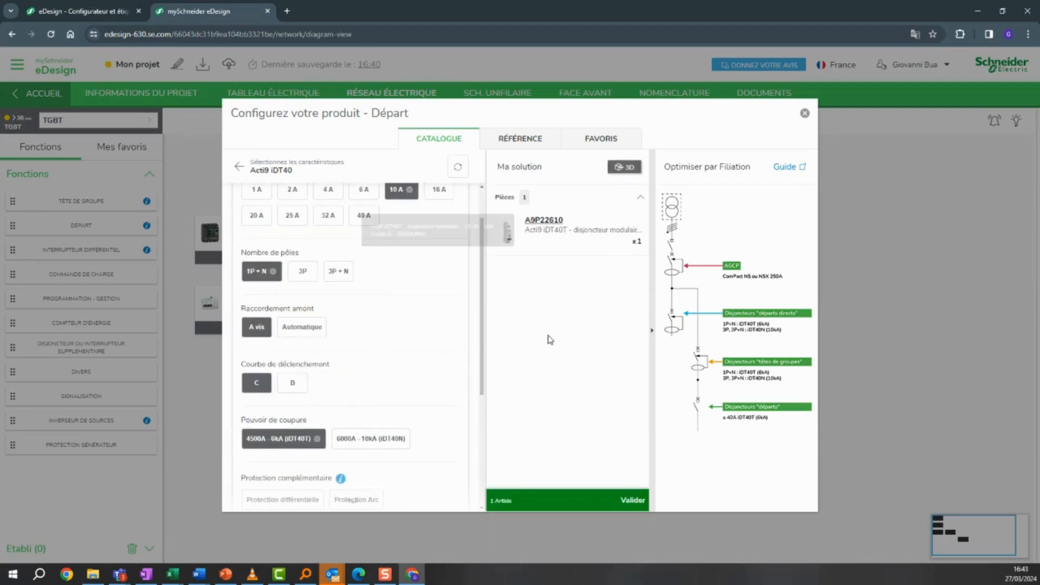
{"action": "left_click", "coordinate": [544, 499]}
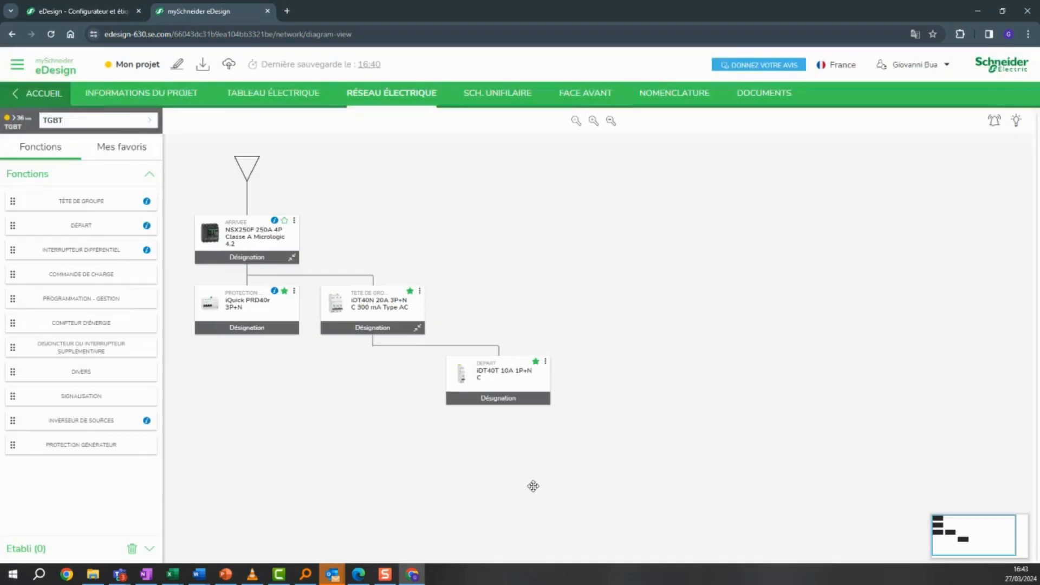
Duplicate the 10 A Départ three times under the Tête de groupe.
{"action": "left_click", "coordinate": [546, 364]}
{"action": "mouse_move", "coordinate": [529, 391]}
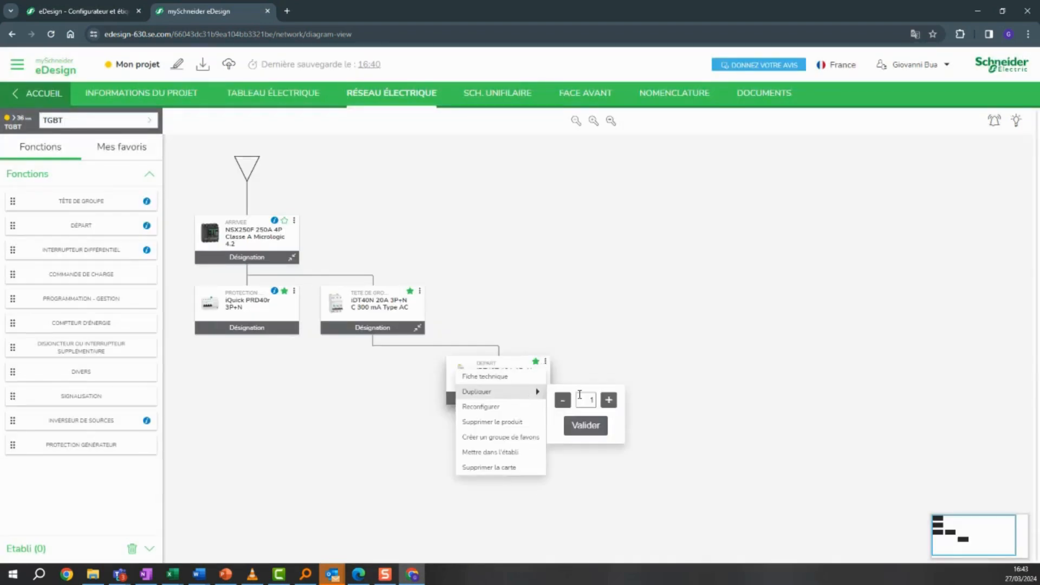
{"action": "left_click", "coordinate": [546, 364]}
{"action": "mouse_move", "coordinate": [529, 391]}
{"action": "left_click", "coordinate": [609, 400]}
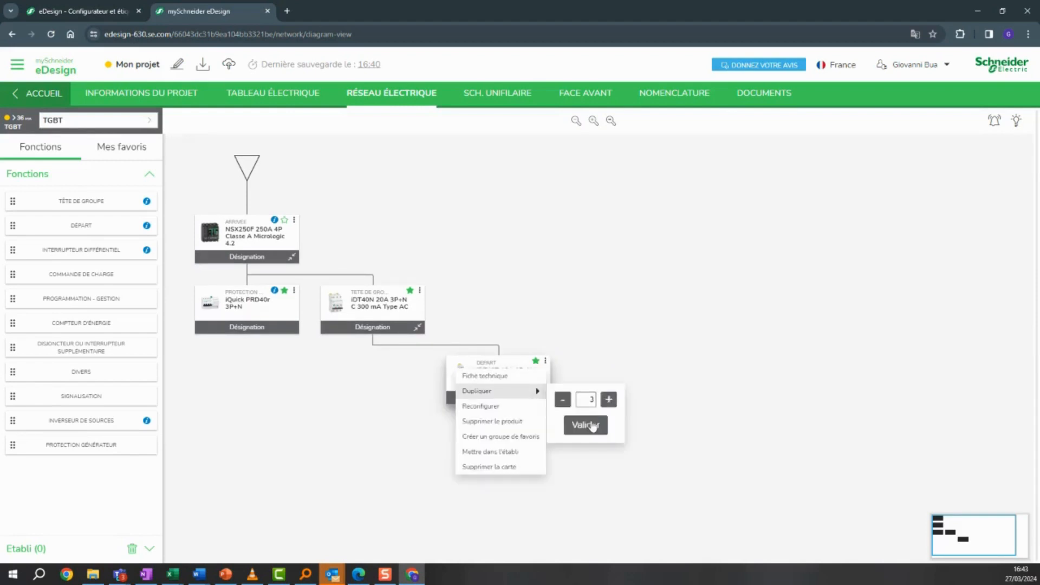
{"action": "left_click", "coordinate": [588, 426]}
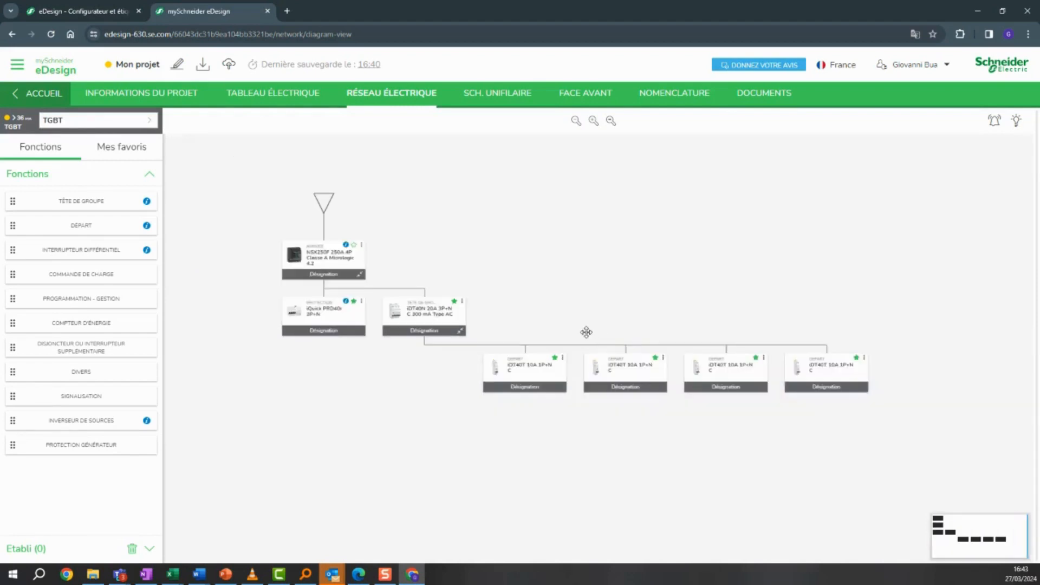
Duplicate the Tête de groupe several times together with its four départs.
{"action": "left_click", "coordinate": [461, 302]}
{"action": "mouse_move", "coordinate": [456, 327]}
{"action": "left_click", "coordinate": [512, 333]}
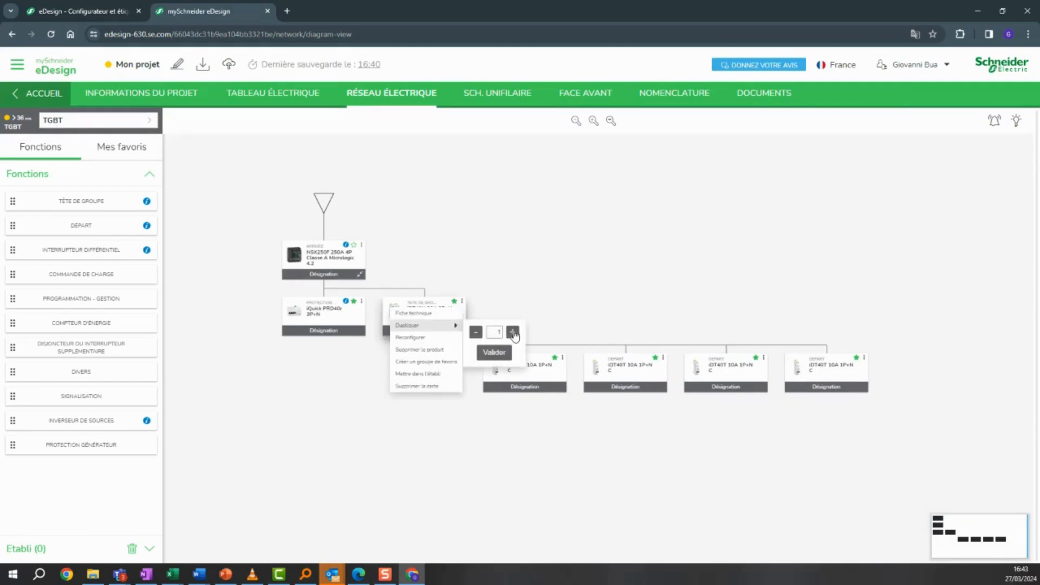
{"action": "left_click", "coordinate": [513, 332]}
{"action": "left_click", "coordinate": [493, 352]}
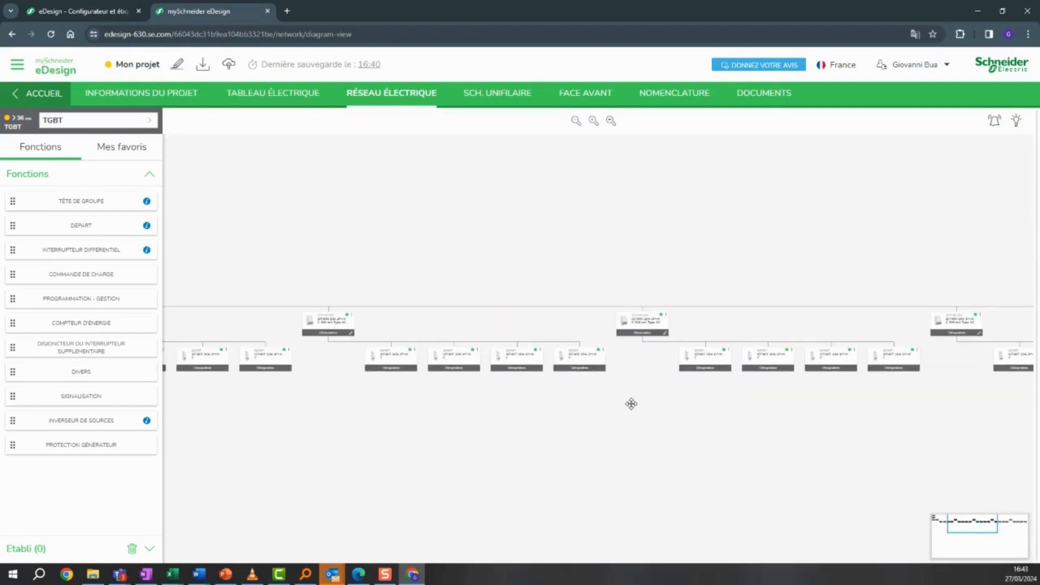
Add a new Départ to the first Tête de groupe, between its third and fourth 10 A départs.
{"action": "left_click_drag", "start_coordinate": [618, 385], "coordinate": [748, 379]}
{"action": "scroll", "coordinate": [460, 288], "scroll_direction": "up", "scroll_amount": 4}
{"action": "left_click_drag", "start_coordinate": [305, 284], "coordinate": [657, 268]}
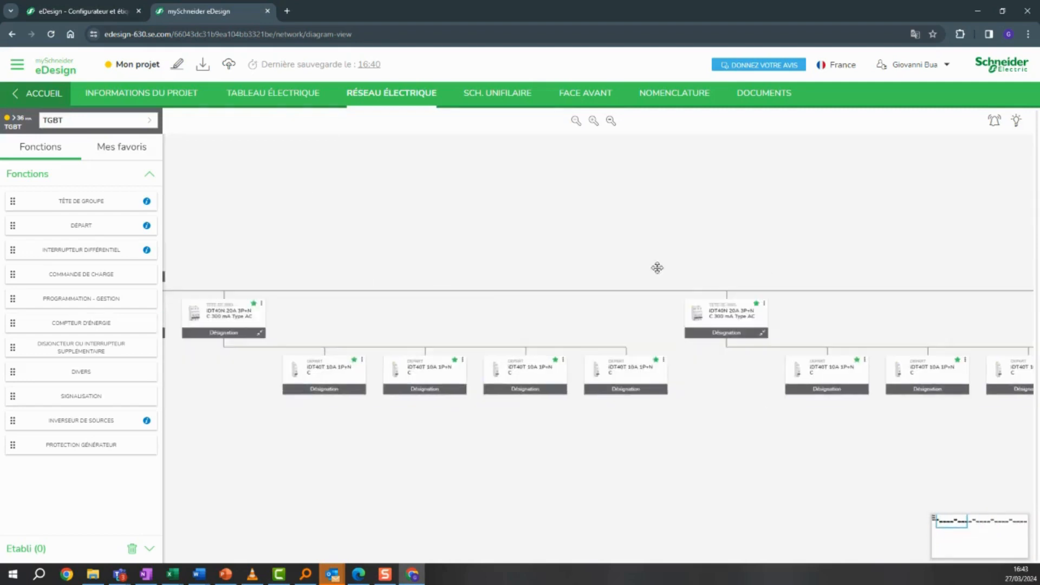
{"action": "scroll", "coordinate": [540, 298], "scroll_direction": "up", "scroll_amount": 4}
{"action": "scroll", "coordinate": [683, 301], "scroll_direction": "down", "scroll_amount": 4}
{"action": "left_click_drag", "start_coordinate": [458, 311], "coordinate": [655, 301]}
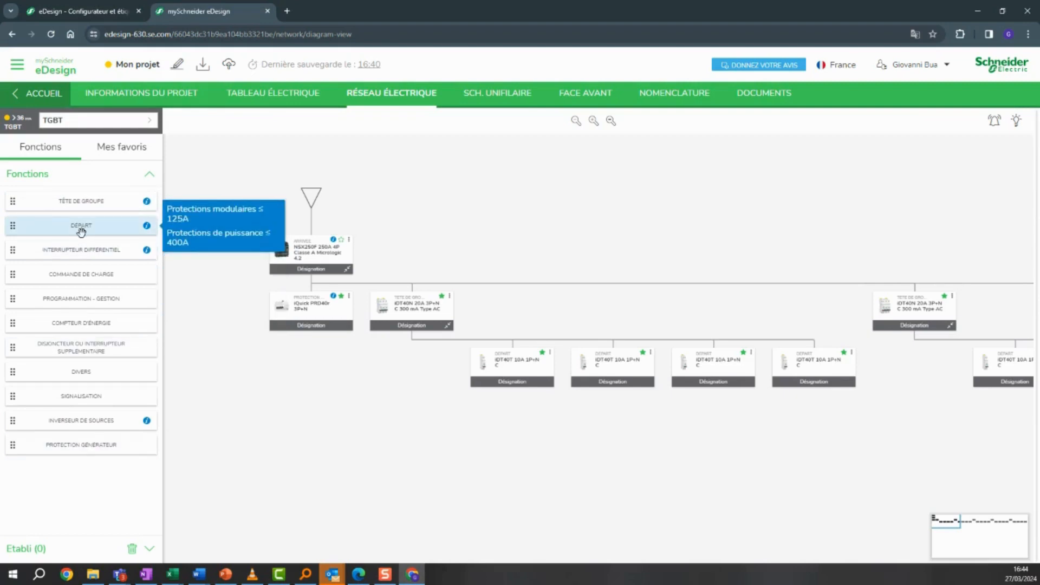
{"action": "left_click_drag", "start_coordinate": [73, 232], "coordinate": [801, 375]}
Configure the new Départ as an Acti9 iDT40 rated 16 A, 1P + N, with breaking capacity 4500A - 6kA (iDT40T), and validate it.
{"action": "scroll", "coordinate": [824, 364], "scroll_direction": "up", "scroll_amount": 3}
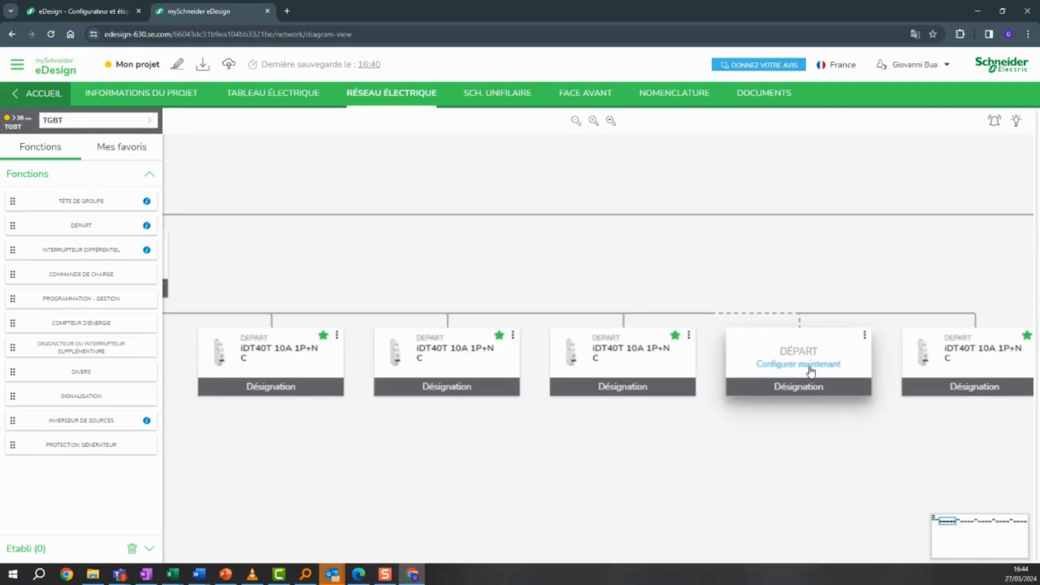
{"action": "left_click", "coordinate": [810, 364]}
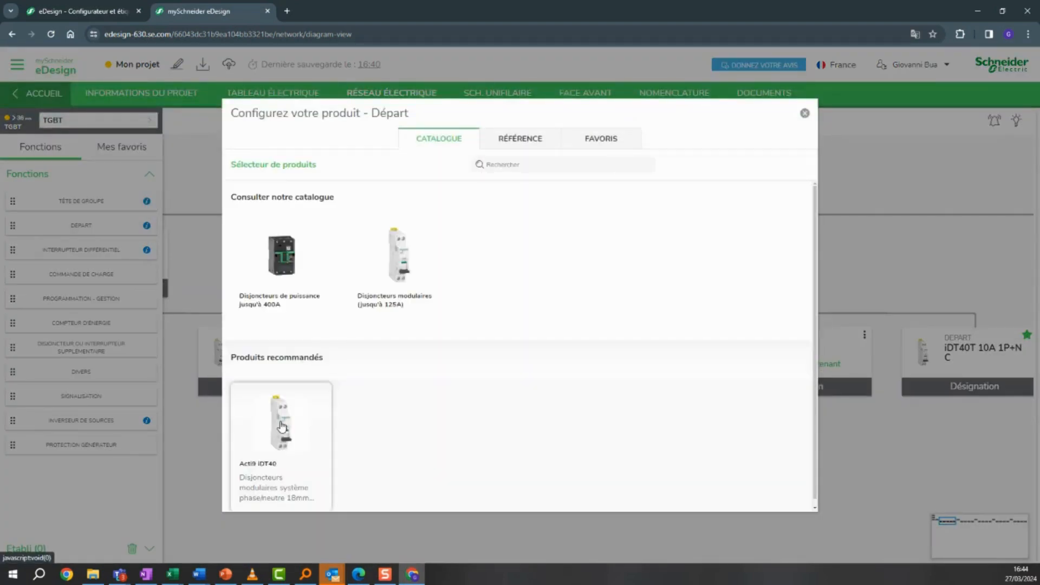
{"action": "left_click", "coordinate": [281, 425]}
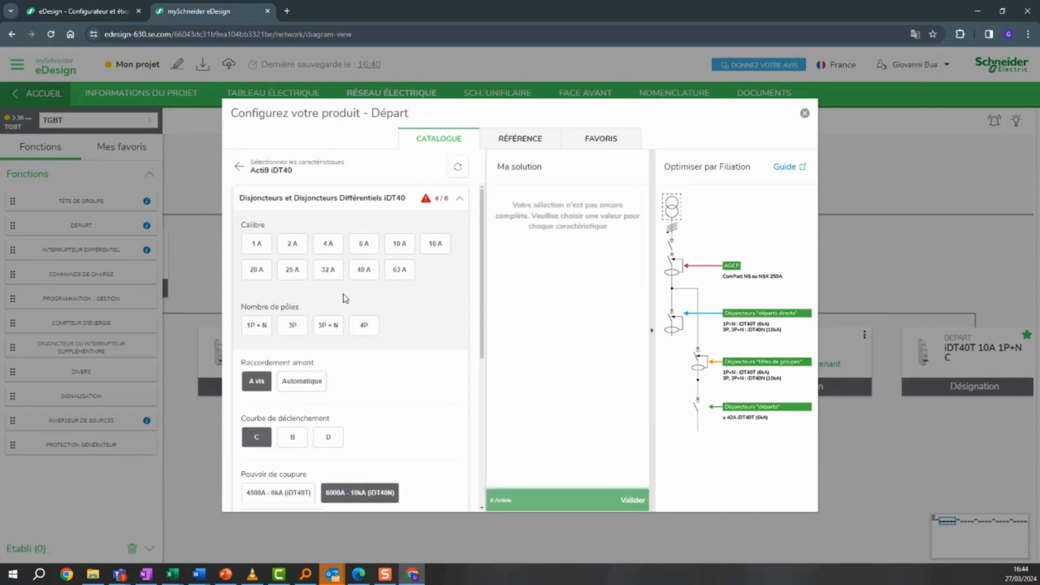
{"action": "left_click", "coordinate": [440, 244]}
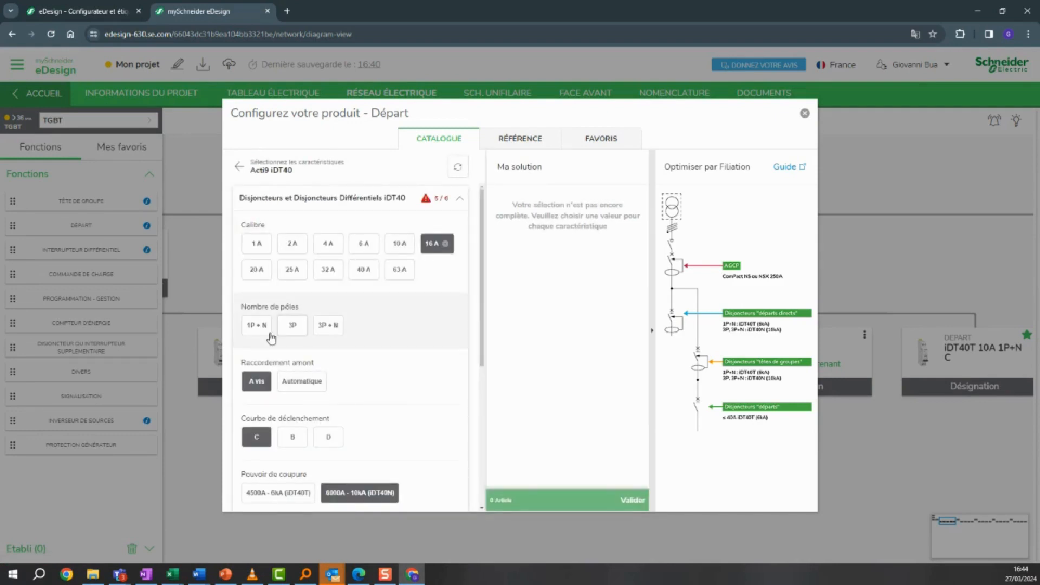
{"action": "left_click", "coordinate": [256, 326]}
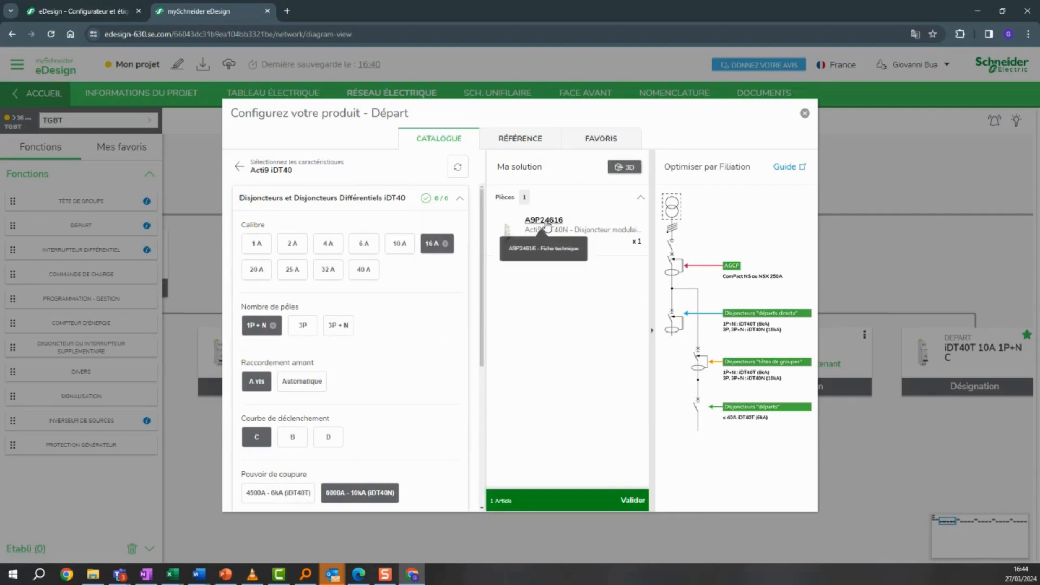
{"action": "scroll", "coordinate": [395, 379], "scroll_direction": "down", "scroll_amount": 1}
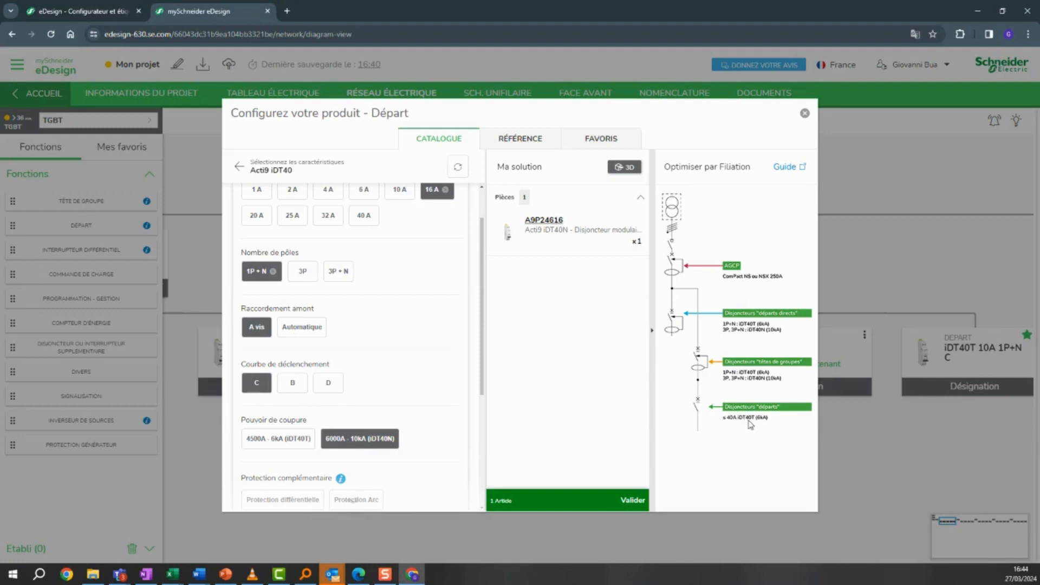
{"action": "left_click", "coordinate": [266, 443]}
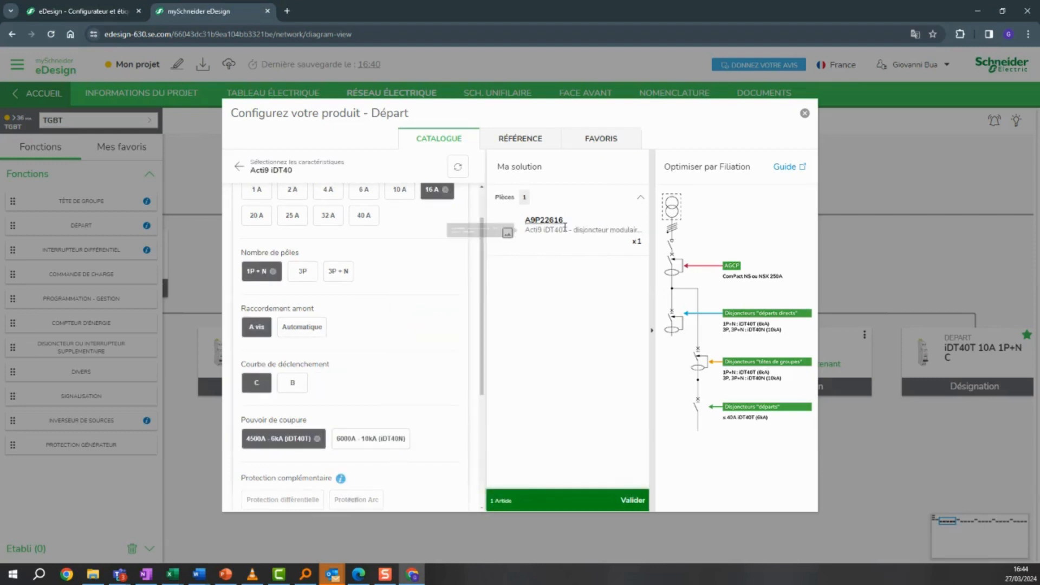
{"action": "left_click", "coordinate": [556, 502]}
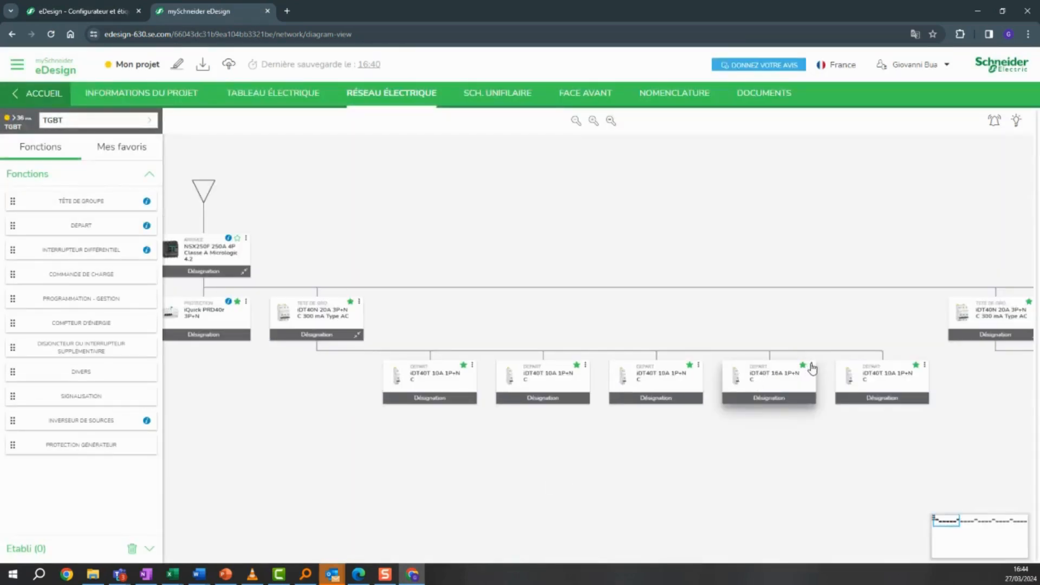
Duplicate the 16 A Départ under the first Tête de groupe.
{"action": "left_click", "coordinate": [811, 367]}
{"action": "left_click", "coordinate": [841, 426]}
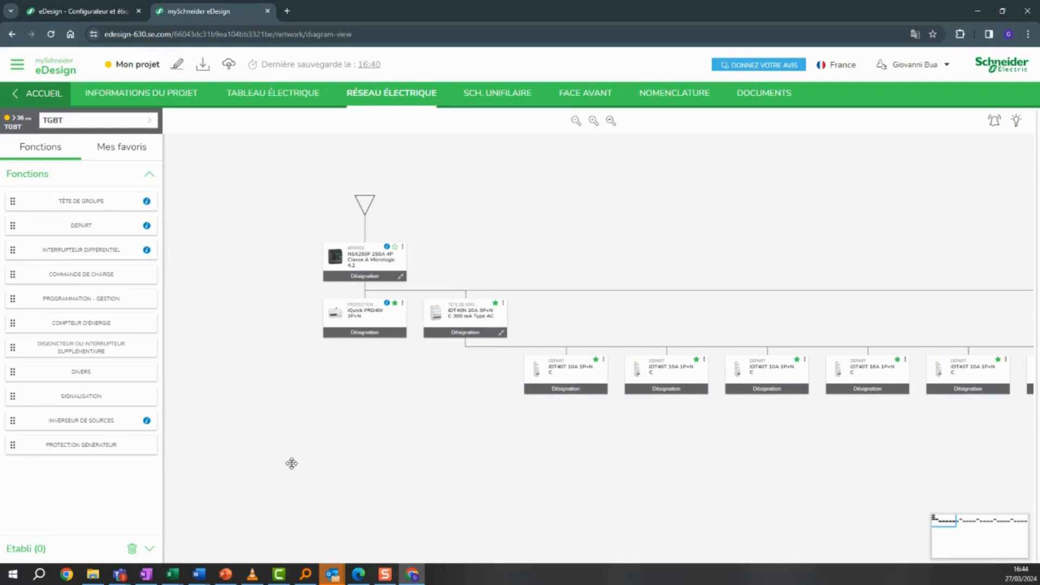
Add a Programmation - Gestion function under the first 10 A Départ and choose the Horloges range IH-IHP-ITA from Programmation Acti9.
{"action": "mouse_move", "coordinate": [116, 303]}
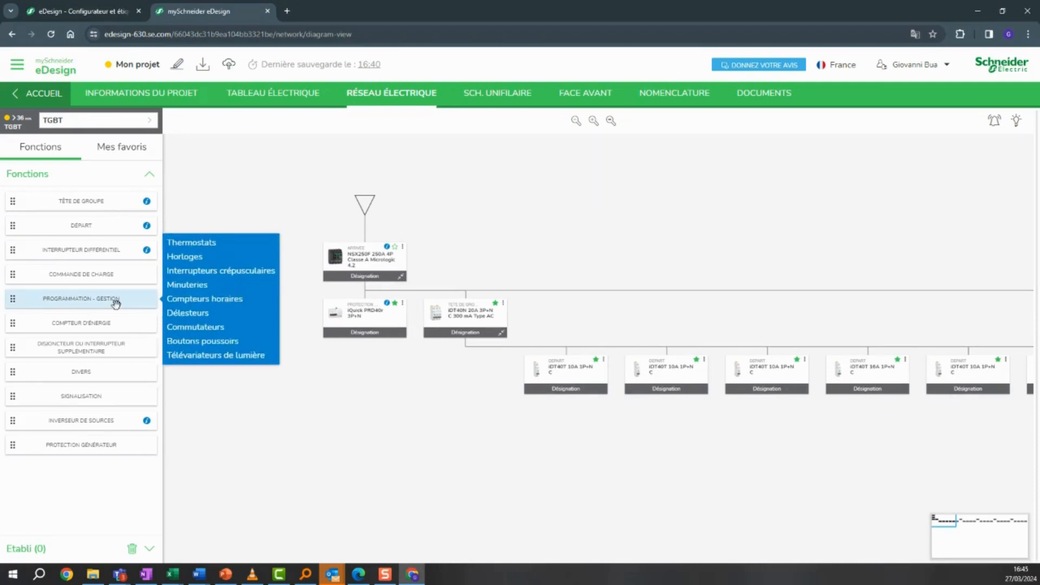
{"action": "left_click_drag", "start_coordinate": [116, 302], "coordinate": [655, 428]}
{"action": "scroll", "coordinate": [655, 427], "scroll_direction": "up", "scroll_amount": 3}
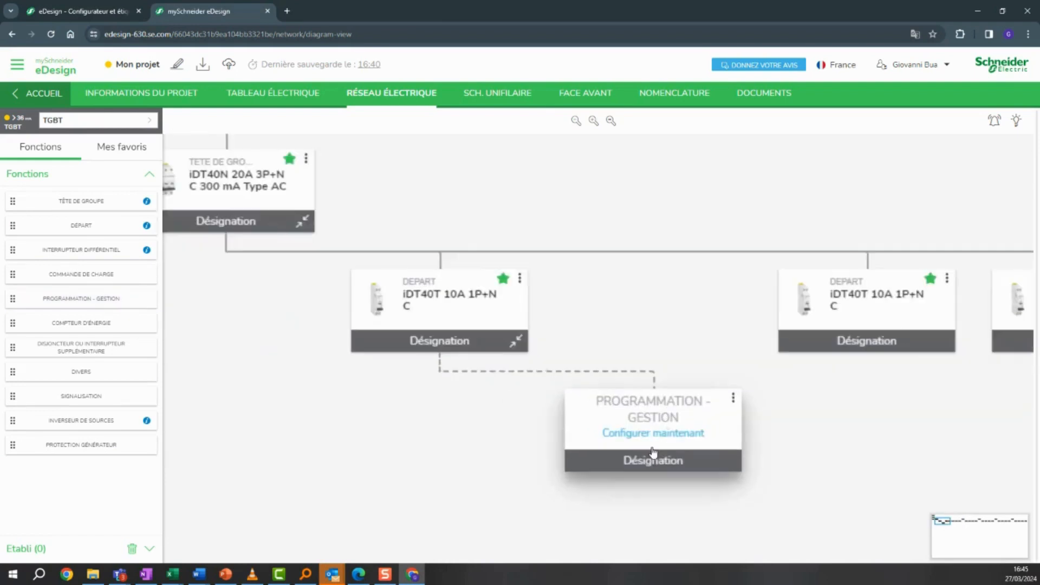
{"action": "left_click", "coordinate": [611, 434]}
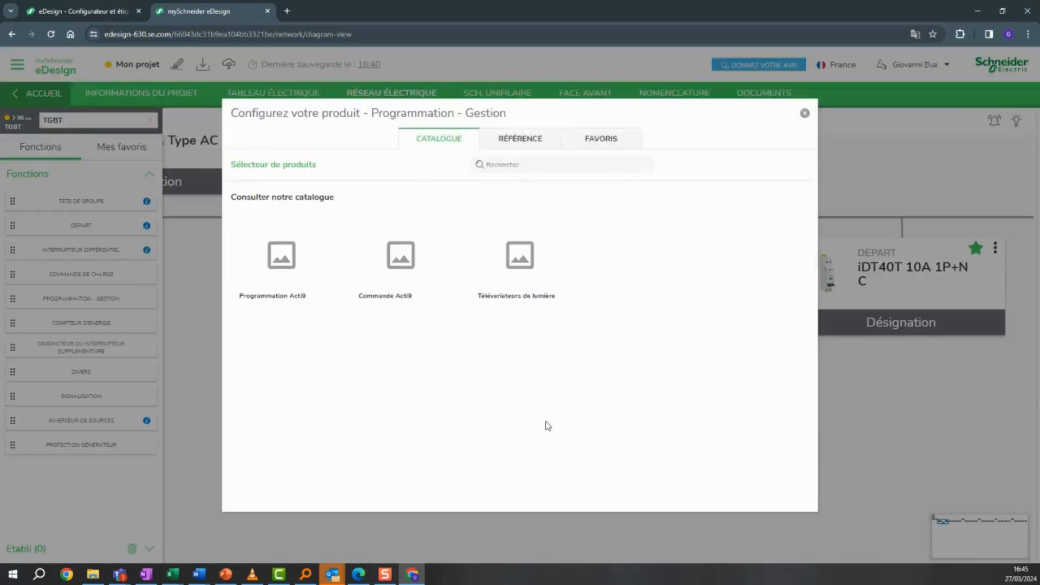
{"action": "left_click", "coordinate": [280, 267]}
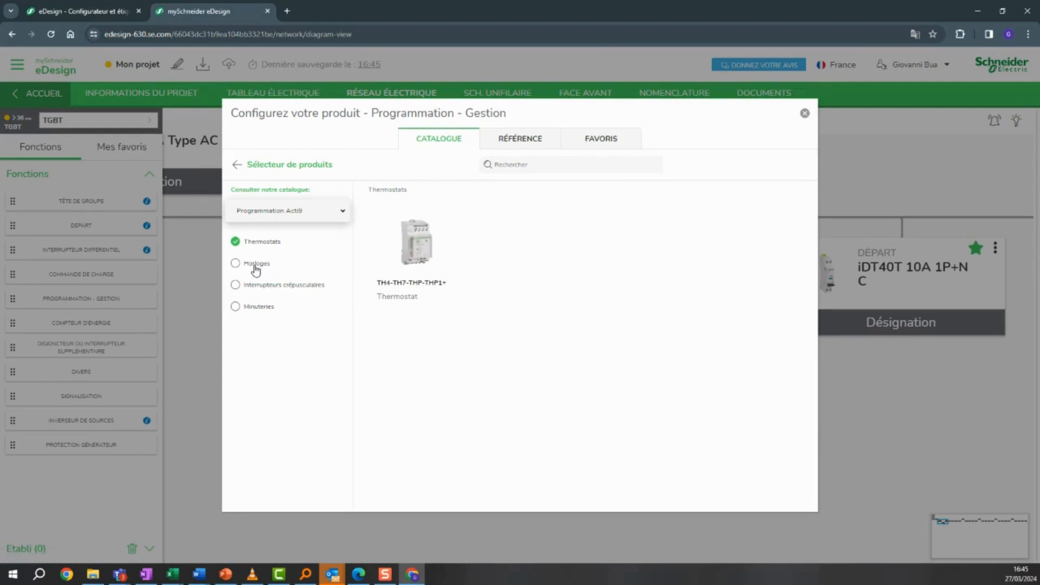
{"action": "left_click", "coordinate": [256, 268]}
{"action": "left_click", "coordinate": [397, 265]}
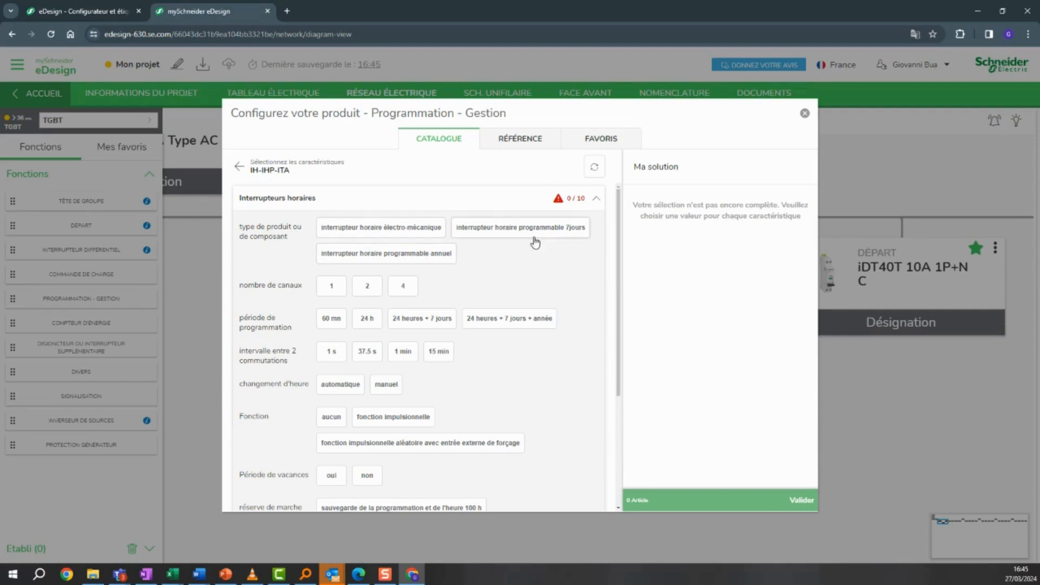
Configure the time switch as interrupteur horaire électro-mécanique with a 24 h programming period and 100 h réserve de marche, and validate it.
{"action": "left_click", "coordinate": [422, 229]}
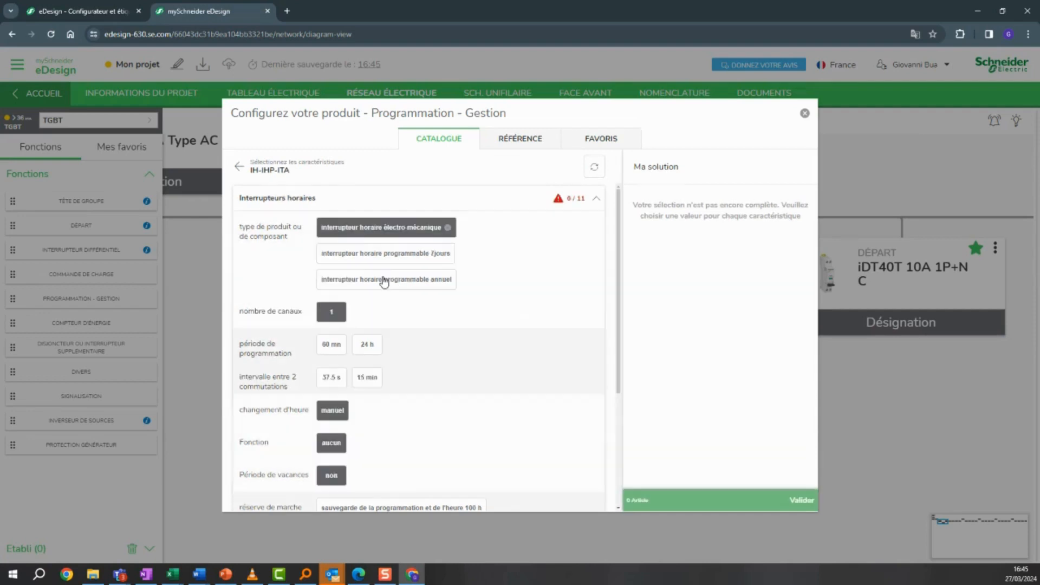
{"action": "left_click", "coordinate": [362, 347]}
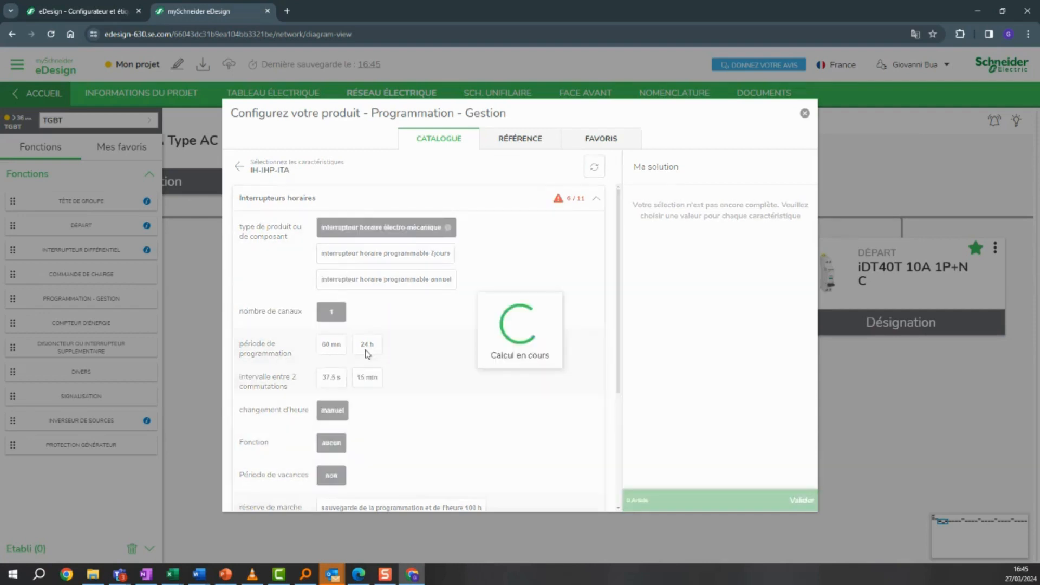
{"action": "scroll", "coordinate": [383, 327], "scroll_direction": "down", "scroll_amount": 1}
{"action": "left_click", "coordinate": [388, 398]}
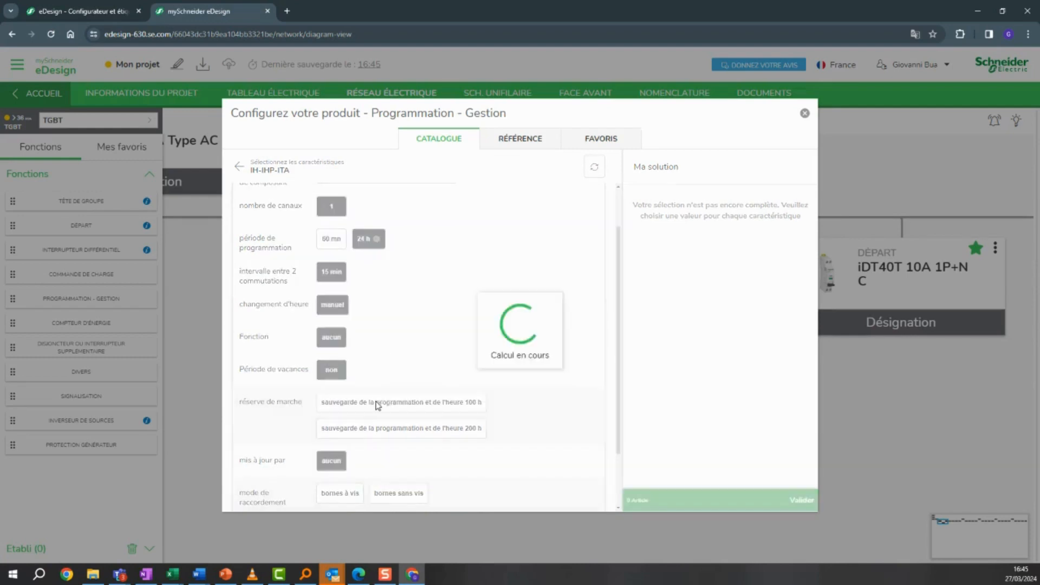
{"action": "scroll", "coordinate": [388, 398], "scroll_direction": "down", "scroll_amount": 2}
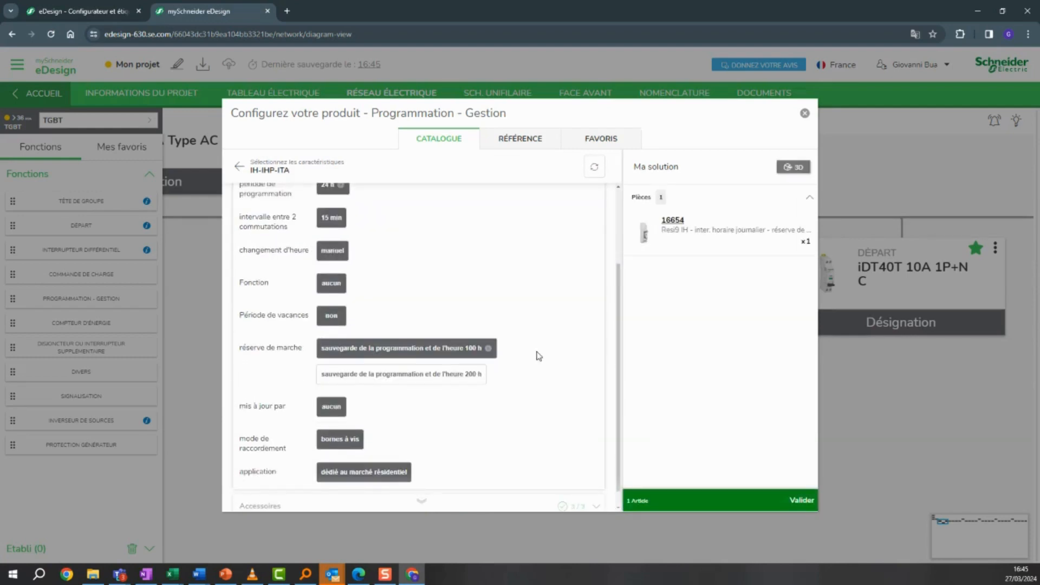
{"action": "scroll", "coordinate": [536, 353], "scroll_direction": "down", "scroll_amount": 1}
{"action": "left_click", "coordinate": [726, 499]}
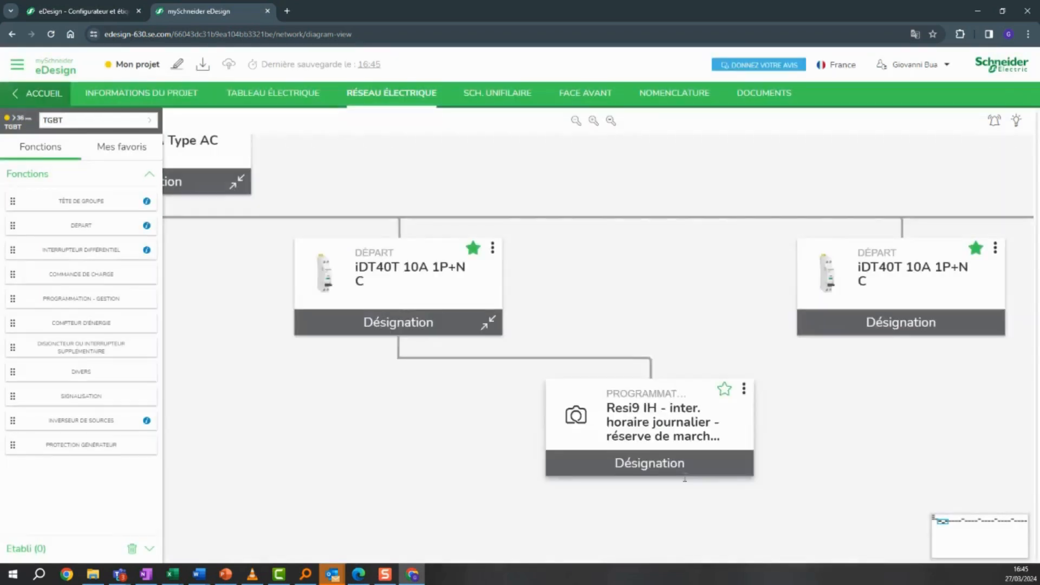
Add an Inverseur de sources between the surge protection and the first Tête de groupe, with a Protection générateur on its generator branch.
{"action": "left_click_drag", "start_coordinate": [735, 452], "coordinate": [719, 447]}
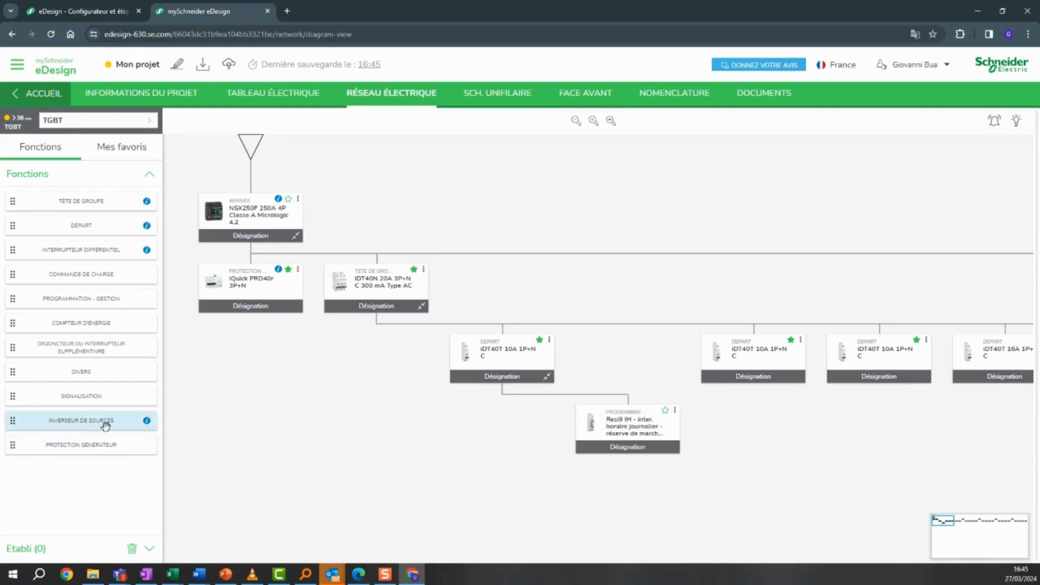
{"action": "left_click_drag", "start_coordinate": [109, 425], "coordinate": [342, 269]}
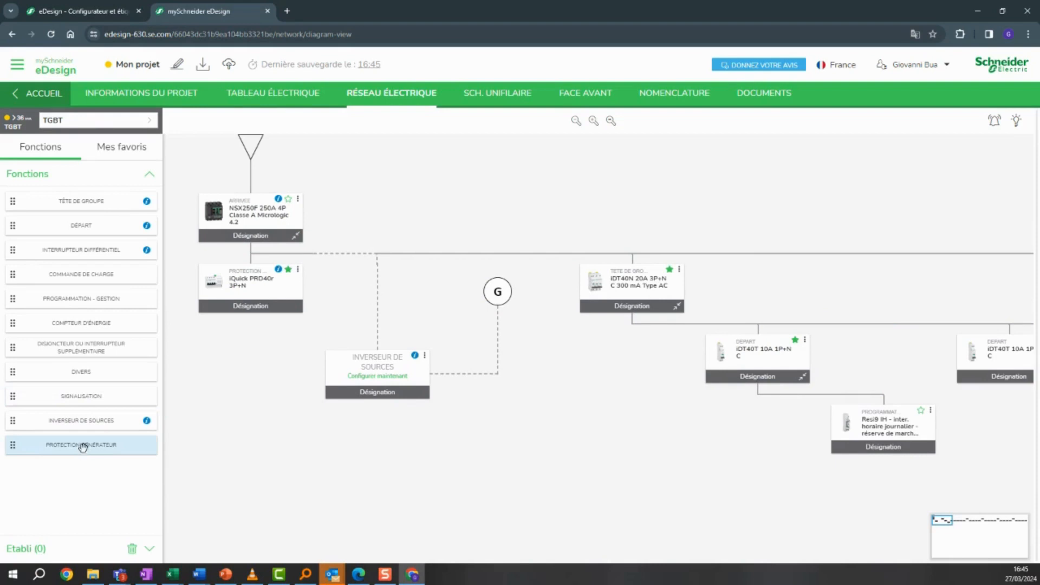
{"action": "left_click_drag", "start_coordinate": [82, 447], "coordinate": [474, 383]}
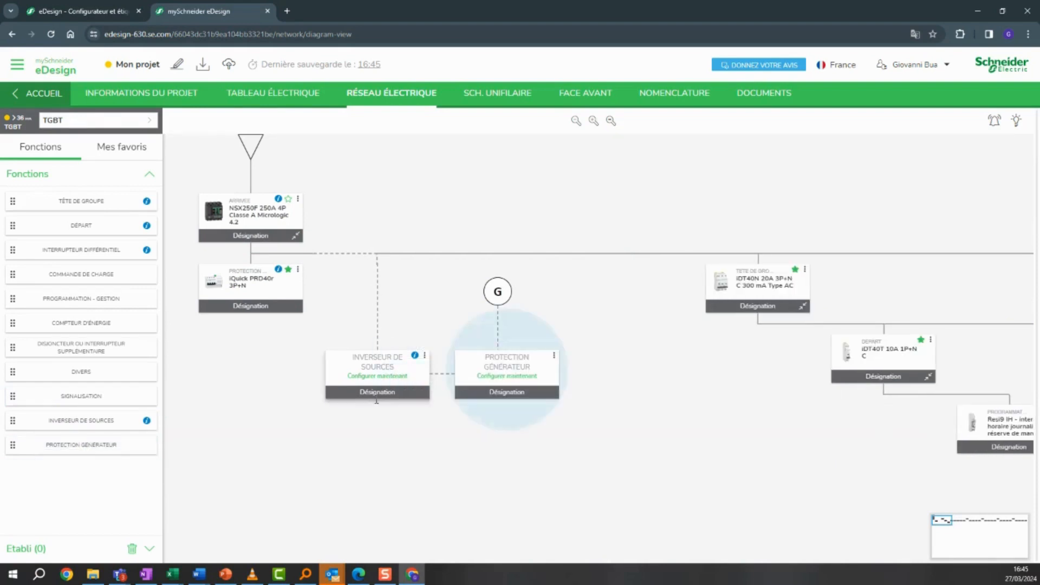
Configure the Protection générateur as a modular Acti 9 iC60 circuit breaker rated 20 A with 4P, and validate it.
{"action": "left_click", "coordinate": [489, 376]}
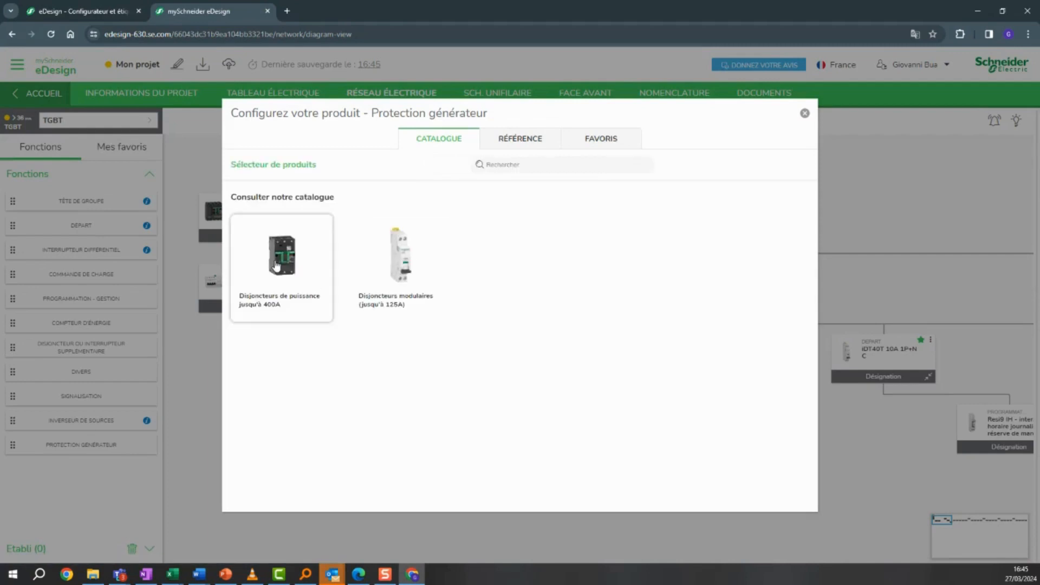
{"action": "left_click", "coordinate": [380, 262]}
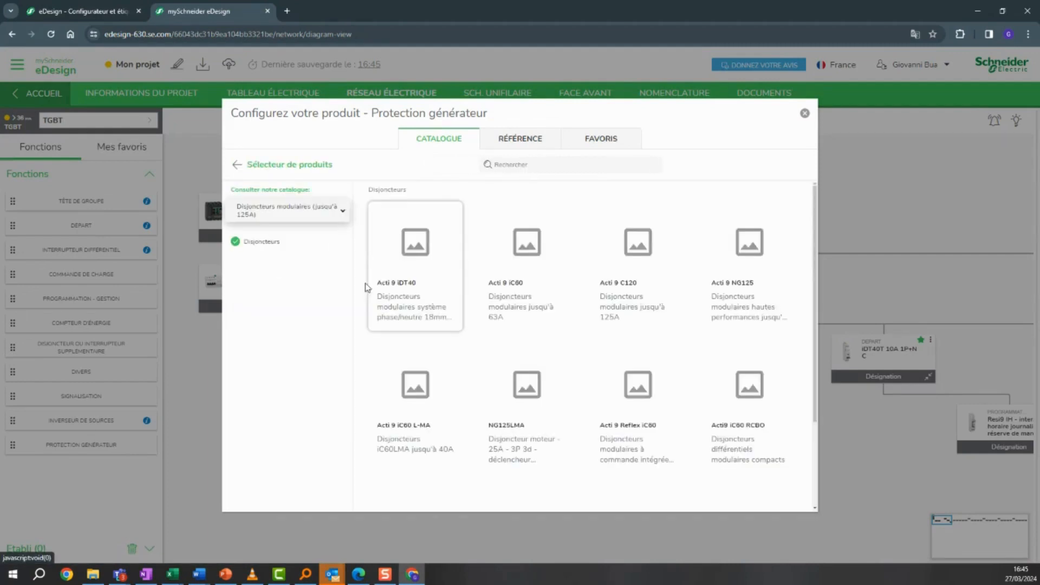
{"action": "left_click", "coordinate": [520, 261]}
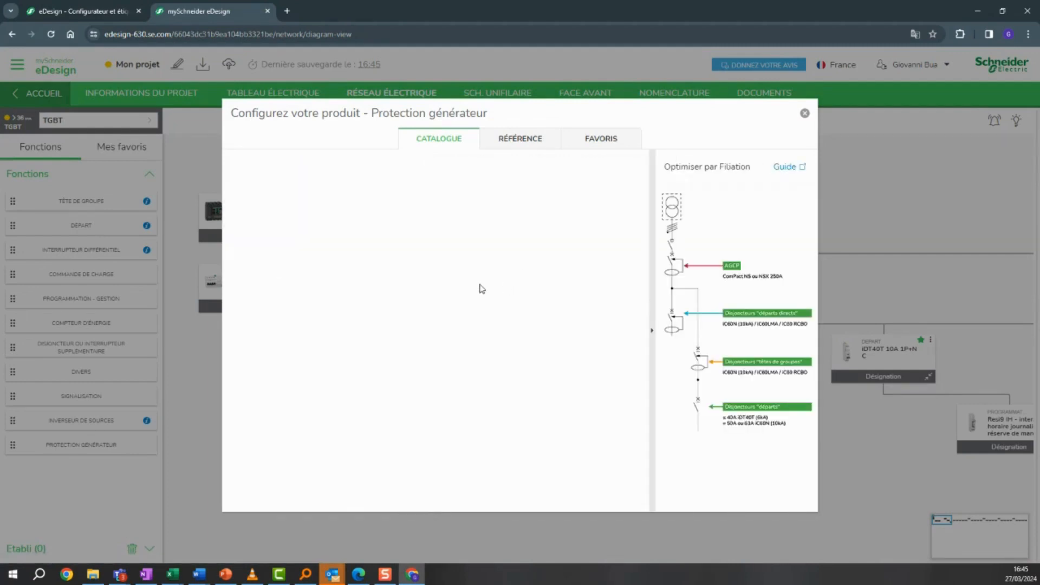
{"action": "left_click", "coordinate": [372, 275]}
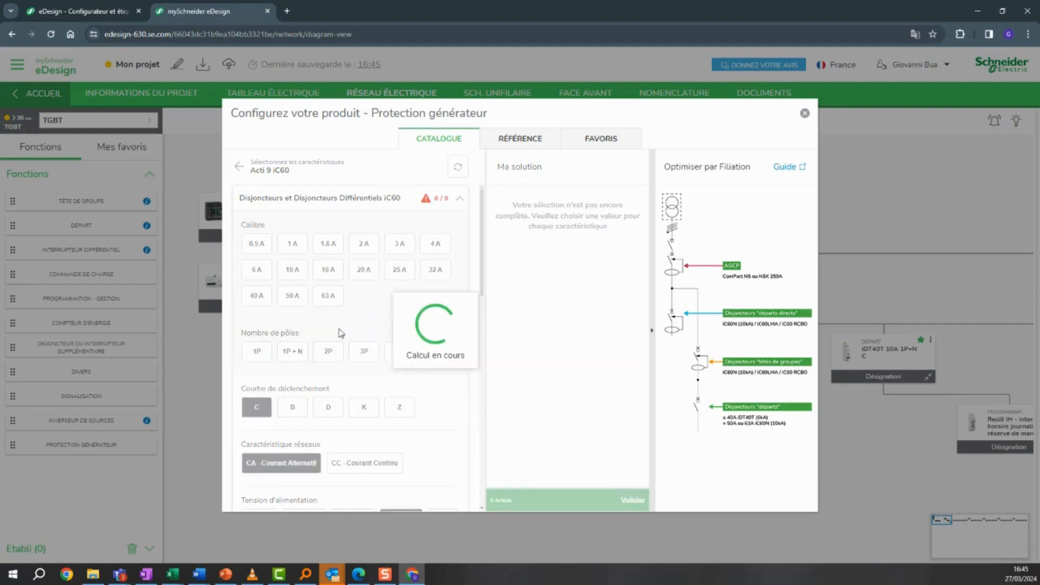
{"action": "left_click", "coordinate": [399, 351]}
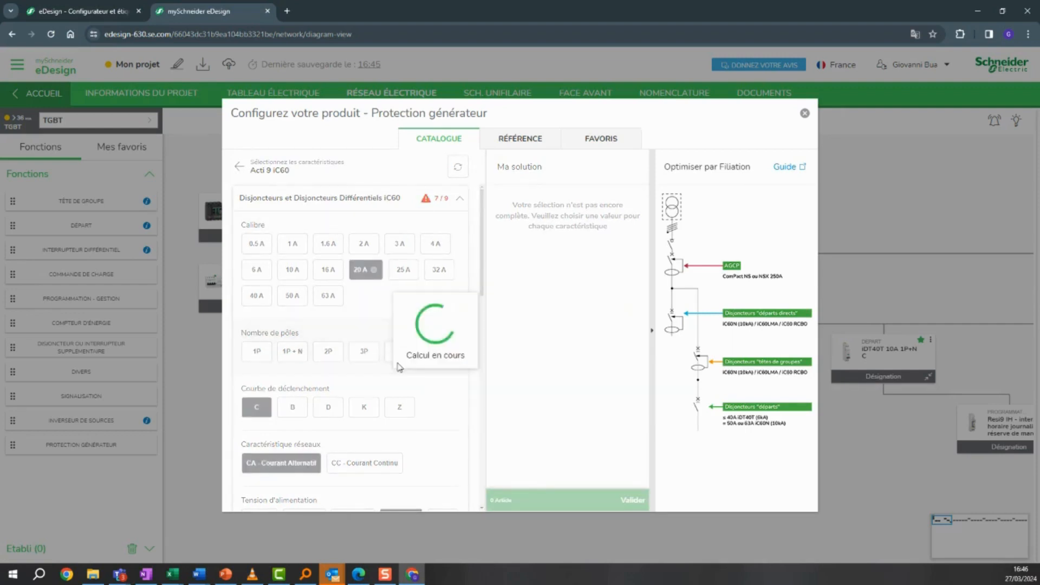
{"action": "left_click", "coordinate": [542, 501]}
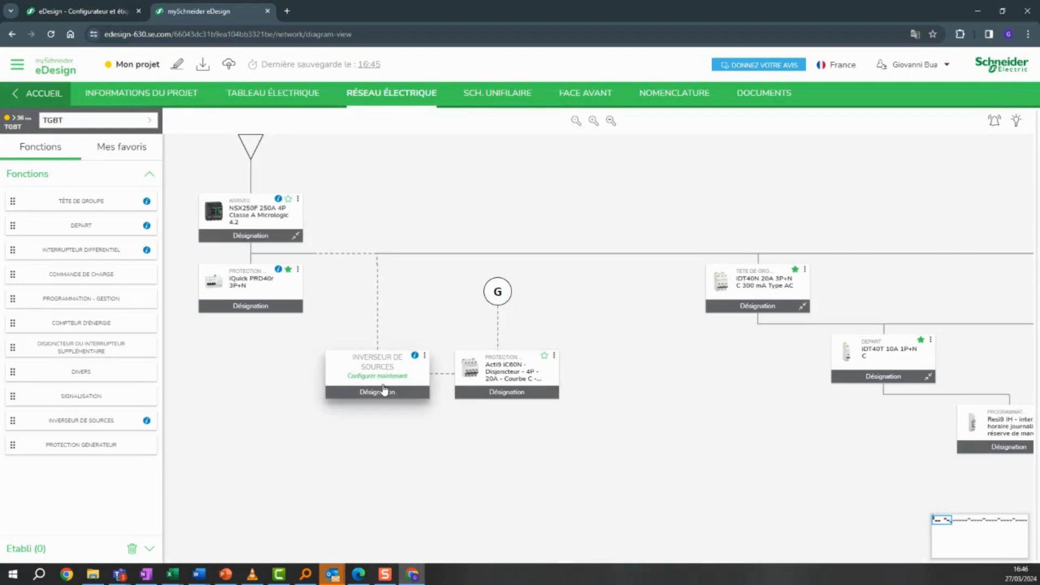
Configure the Inverseur de sources as a Monobloc TransferPacT Automatique rated 80 A in category AC-32 B, and validate it.
{"action": "left_click", "coordinate": [382, 378]}
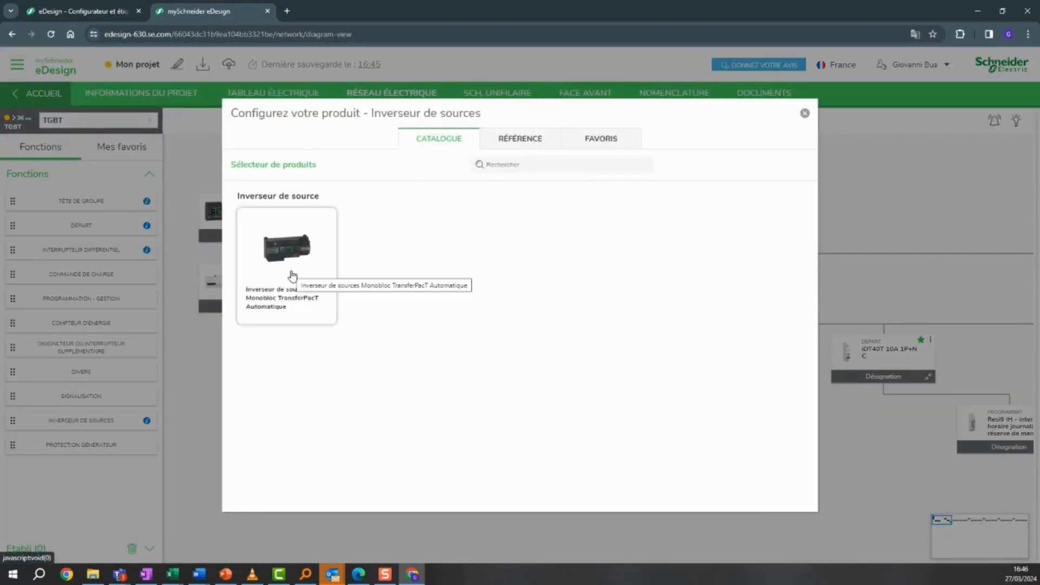
{"action": "left_click", "coordinate": [293, 276]}
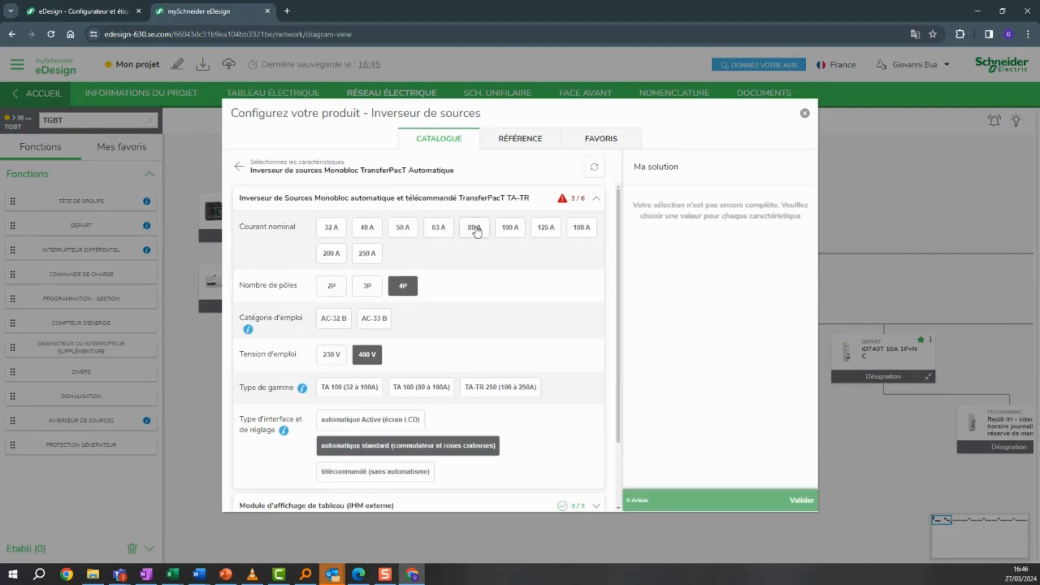
{"action": "left_click", "coordinate": [475, 230]}
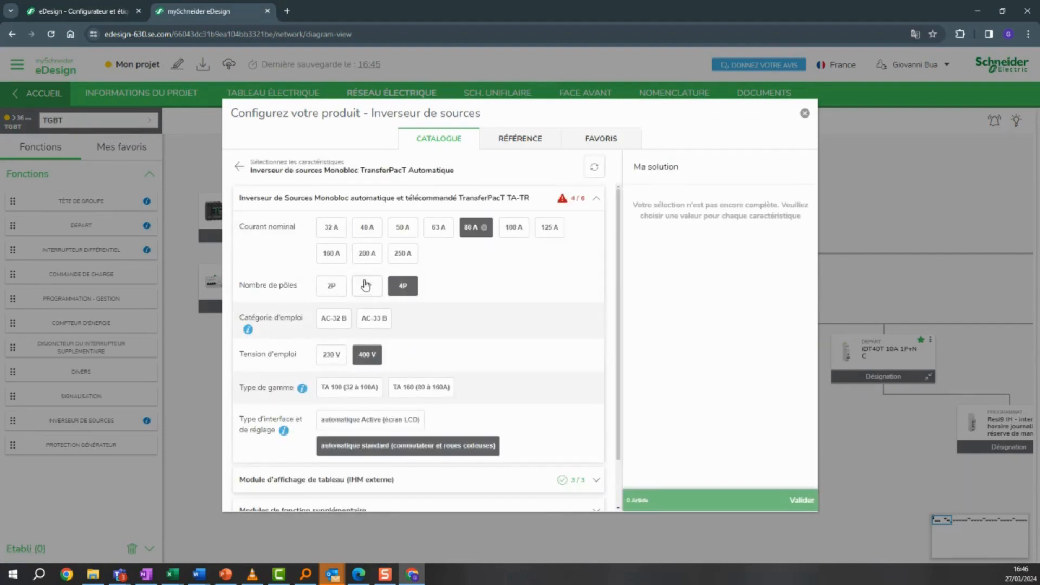
{"action": "left_click", "coordinate": [333, 320]}
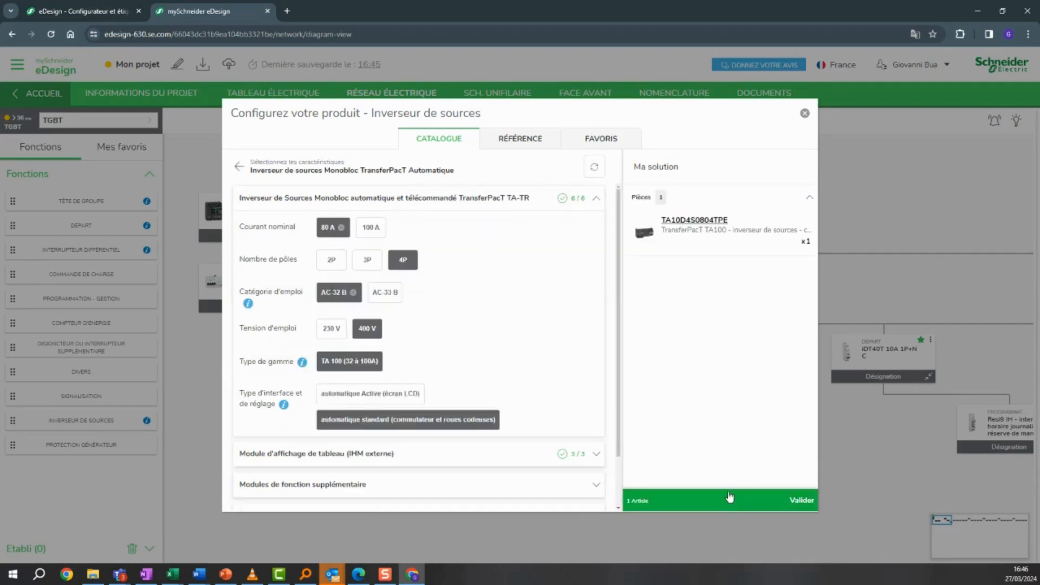
{"action": "left_click", "coordinate": [730, 498]}
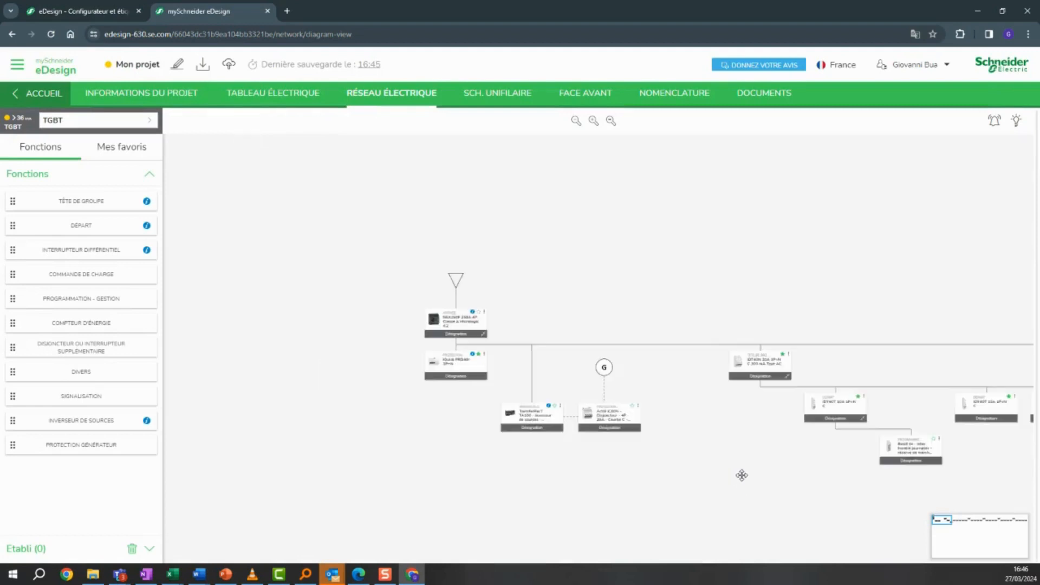
{"action": "mouse_move", "coordinate": [834, 450]}
{"action": "left_mouse_down"}
{"action": "mouse_move", "coordinate": [638, 439]}
{"action": "mouse_move", "coordinate": [829, 442]}
{"action": "left_mouse_up"}
{"action": "left_click_drag", "start_coordinate": [377, 351], "coordinate": [555, 327]}
{"action": "scroll", "coordinate": [543, 371], "scroll_direction": "up", "scroll_amount": 3}
{"action": "left_click_drag", "start_coordinate": [623, 363], "coordinate": [707, 367]}
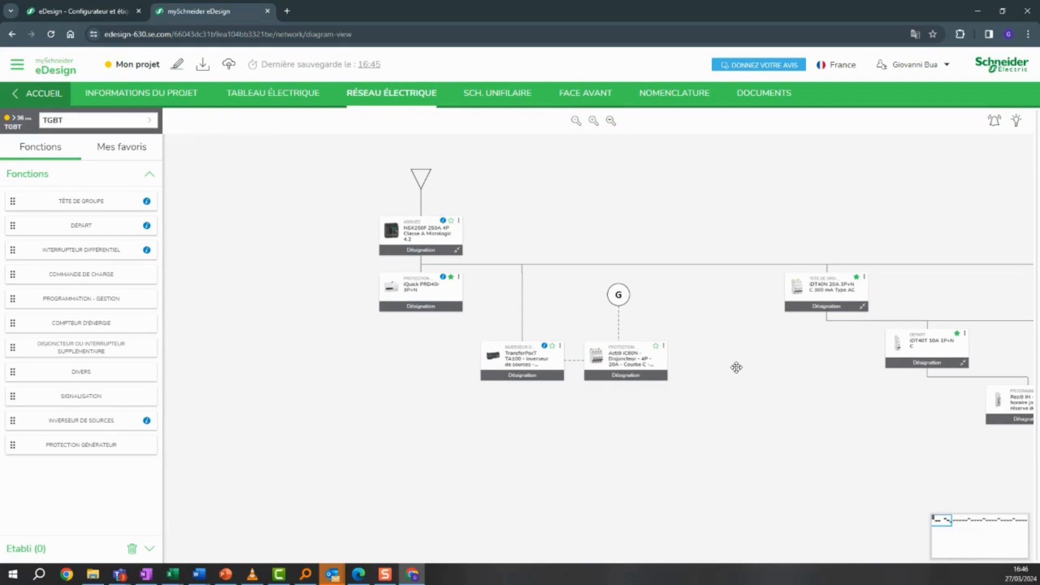
Open the single-line diagram and examine the source changeover, the first Tête de groupe and its outgoing circuits with the time switch.
{"action": "left_click", "coordinate": [516, 99]}
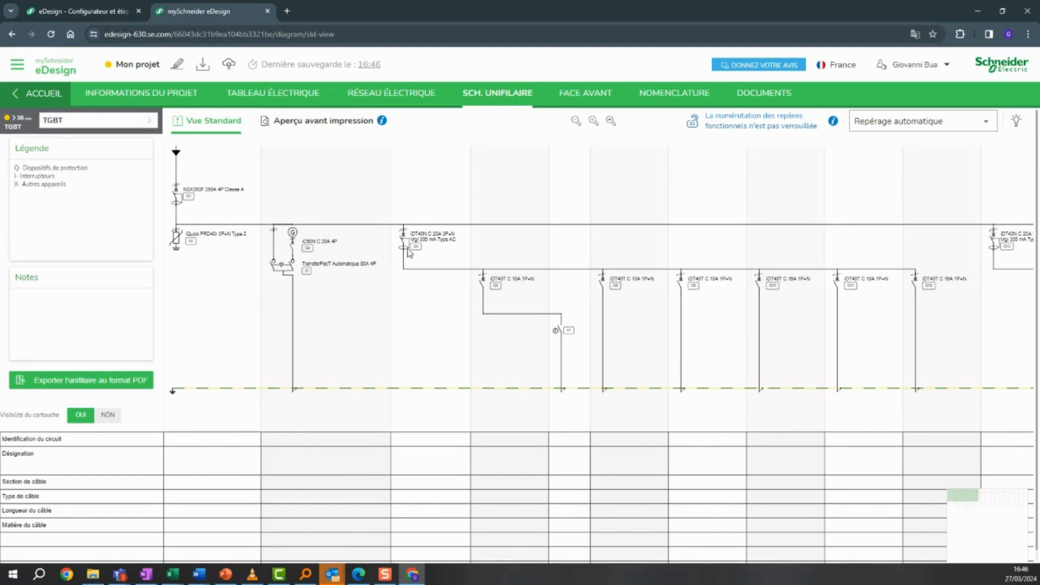
{"action": "scroll", "coordinate": [480, 298], "scroll_direction": "up", "scroll_amount": 2}
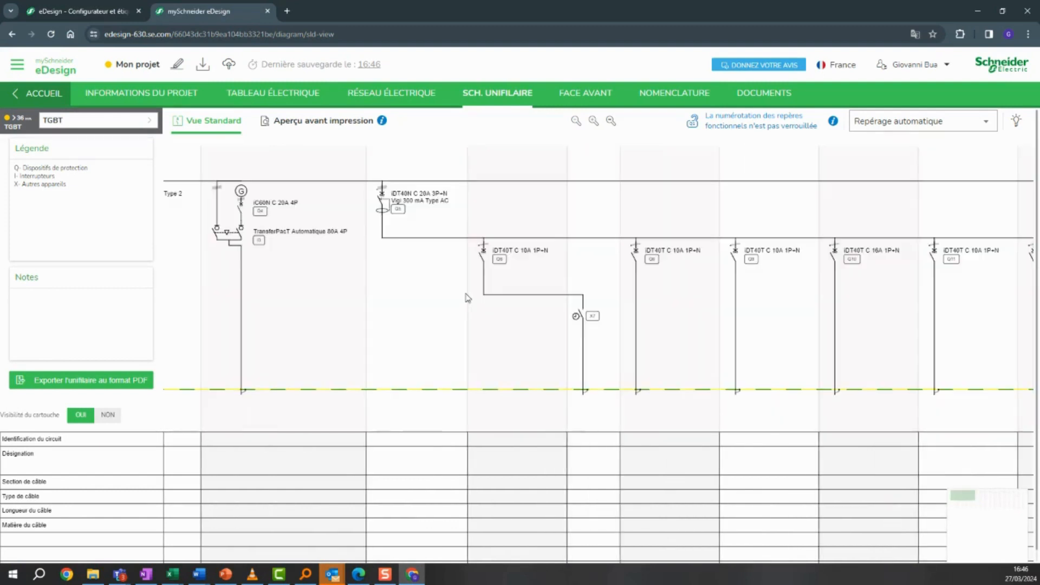
{"action": "scroll", "coordinate": [350, 238], "scroll_direction": "up", "scroll_amount": 2}
{"action": "scroll", "coordinate": [399, 281], "scroll_direction": "up", "scroll_amount": 2}
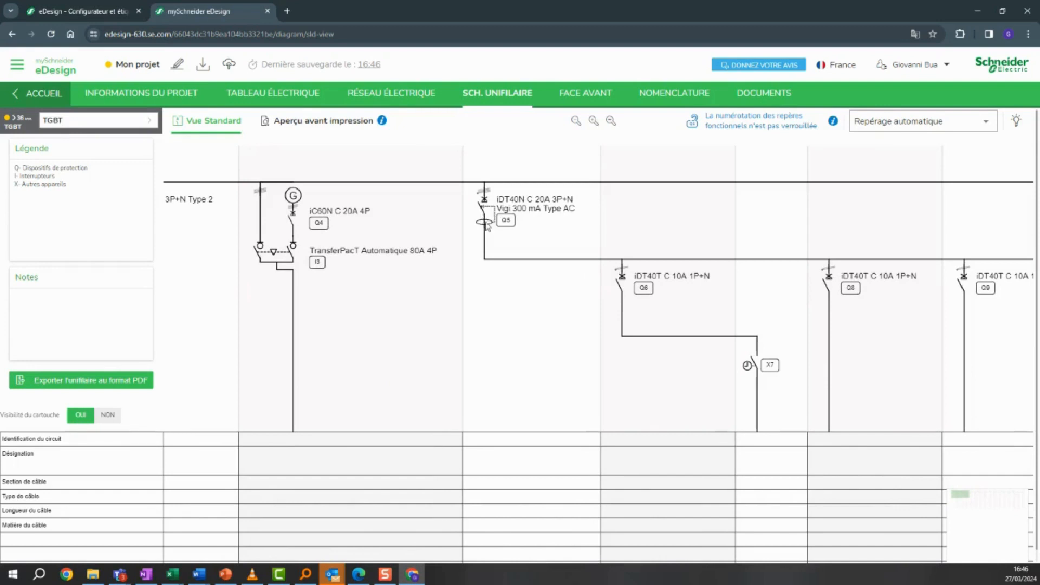
{"action": "scroll", "coordinate": [500, 214], "scroll_direction": "up", "scroll_amount": 1}
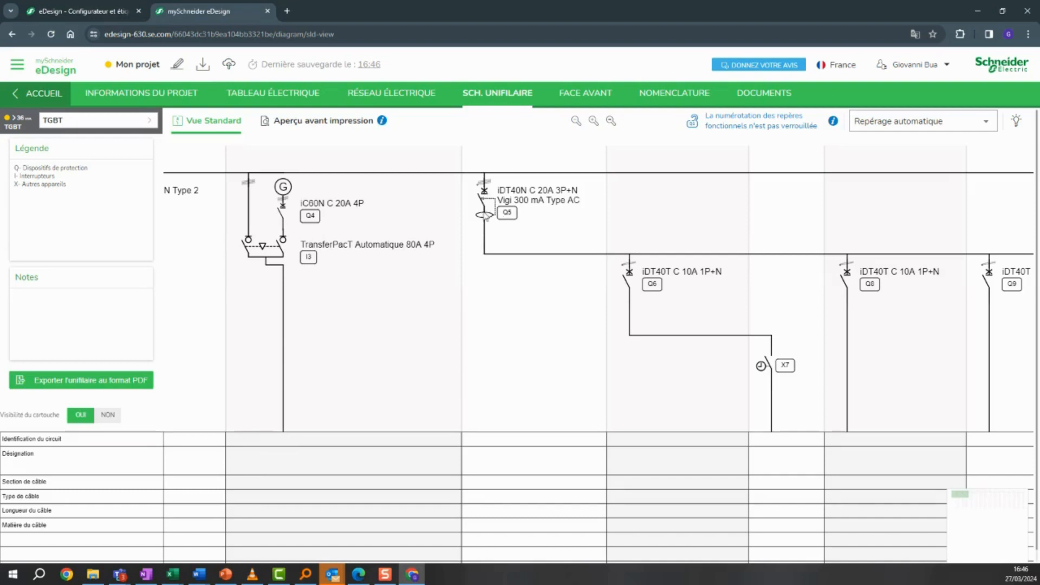
{"action": "scroll", "coordinate": [544, 313], "scroll_direction": "down", "scroll_amount": 1}
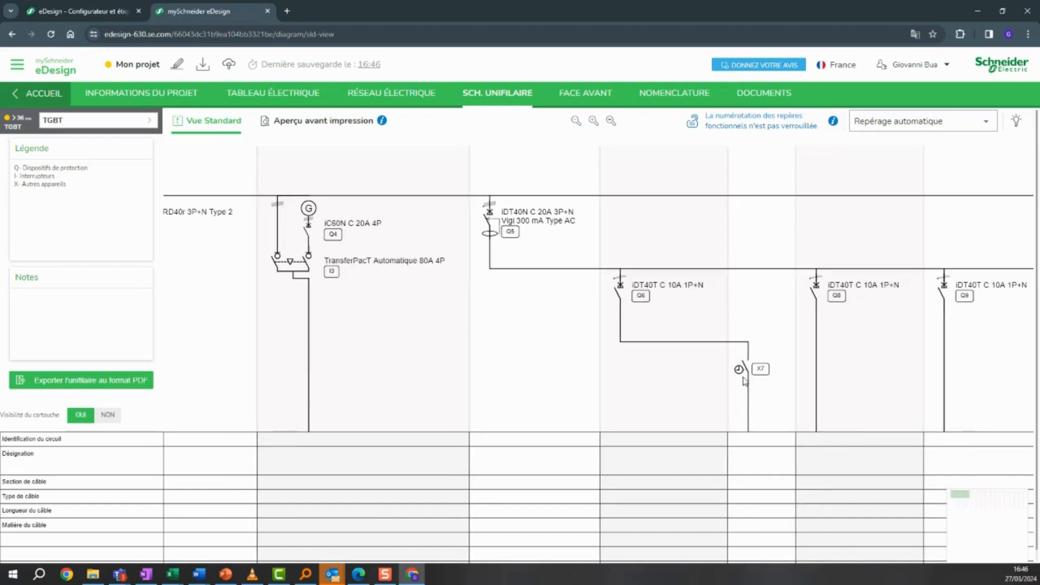
{"action": "scroll", "coordinate": [742, 358], "scroll_direction": "right", "scroll_amount": 2}
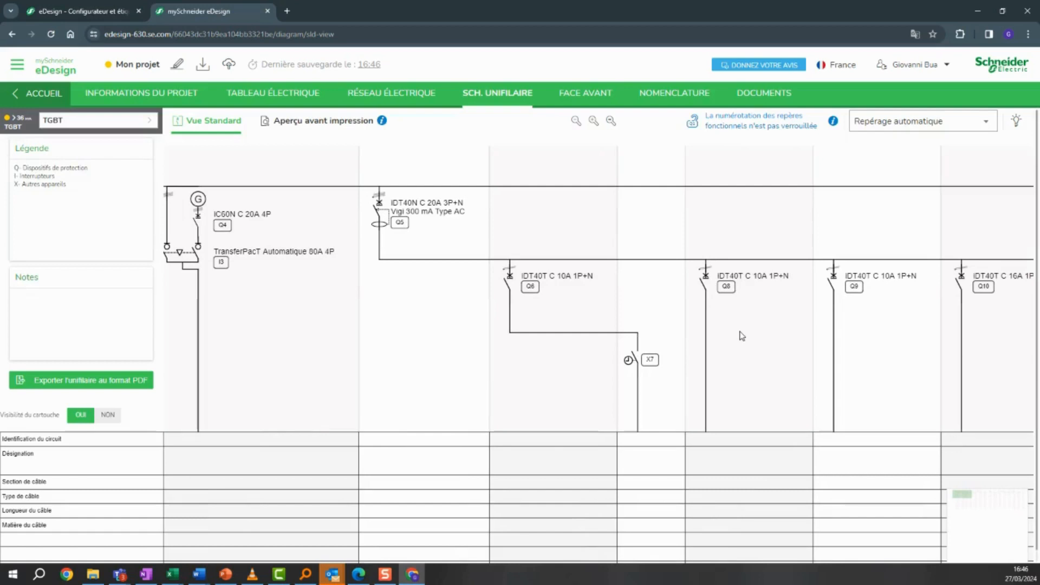
{"action": "scroll", "coordinate": [548, 360], "scroll_direction": "down", "scroll_amount": 1}
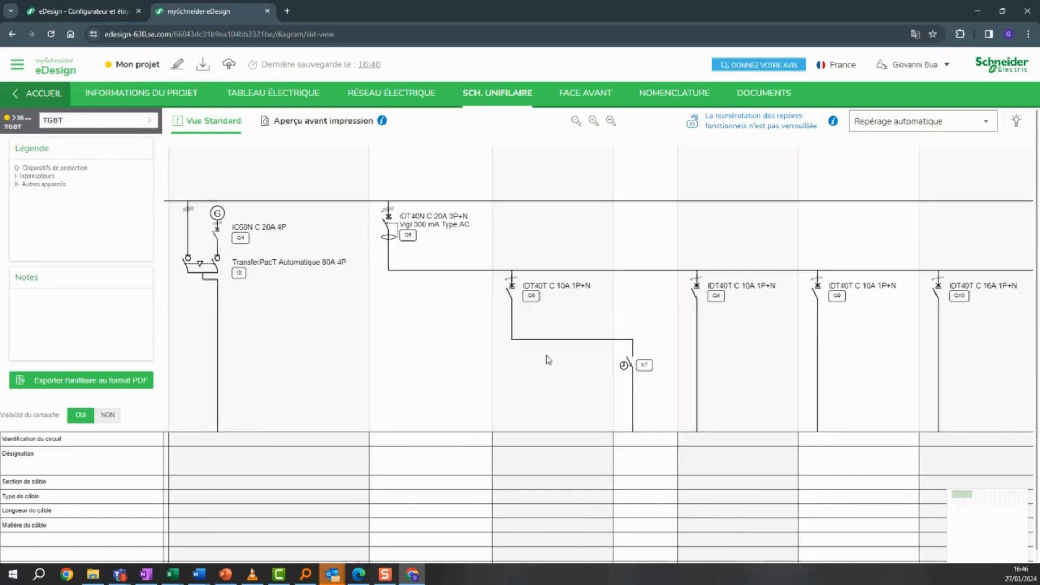
{"action": "scroll", "coordinate": [493, 380], "scroll_direction": "left", "scroll_amount": 2}
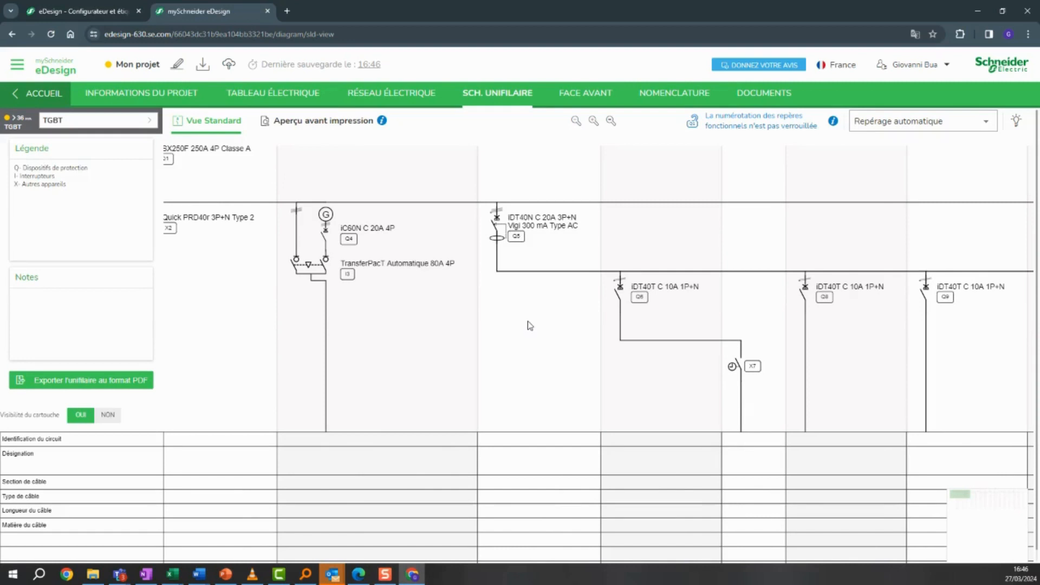
{"action": "scroll", "coordinate": [530, 325], "scroll_direction": "down", "scroll_amount": 2}
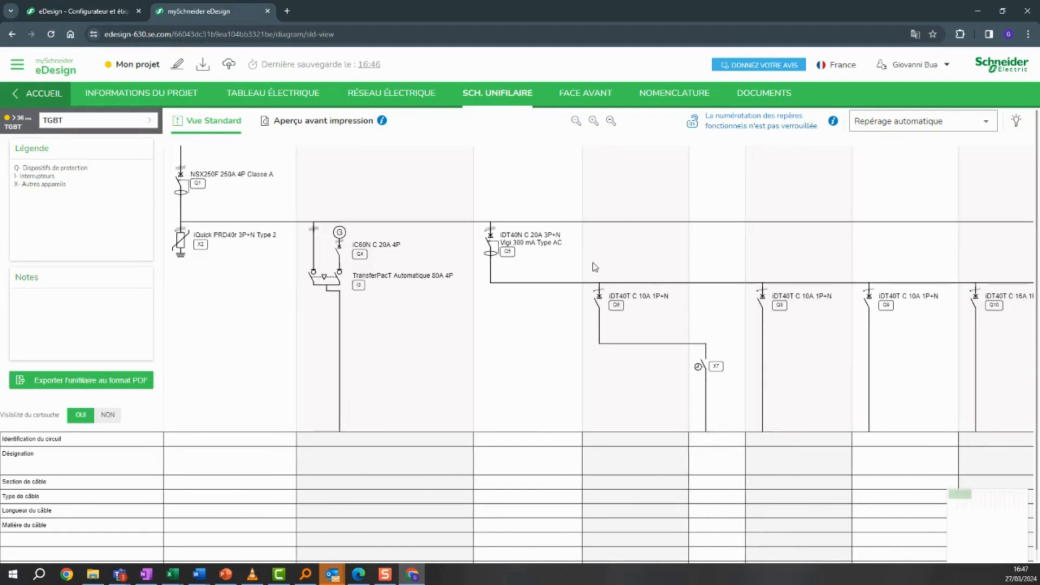
Open the technical sheet of the iDT40N 20A Tête de groupe in the electrical network and look through its documents.
{"action": "left_click", "coordinate": [391, 93]}
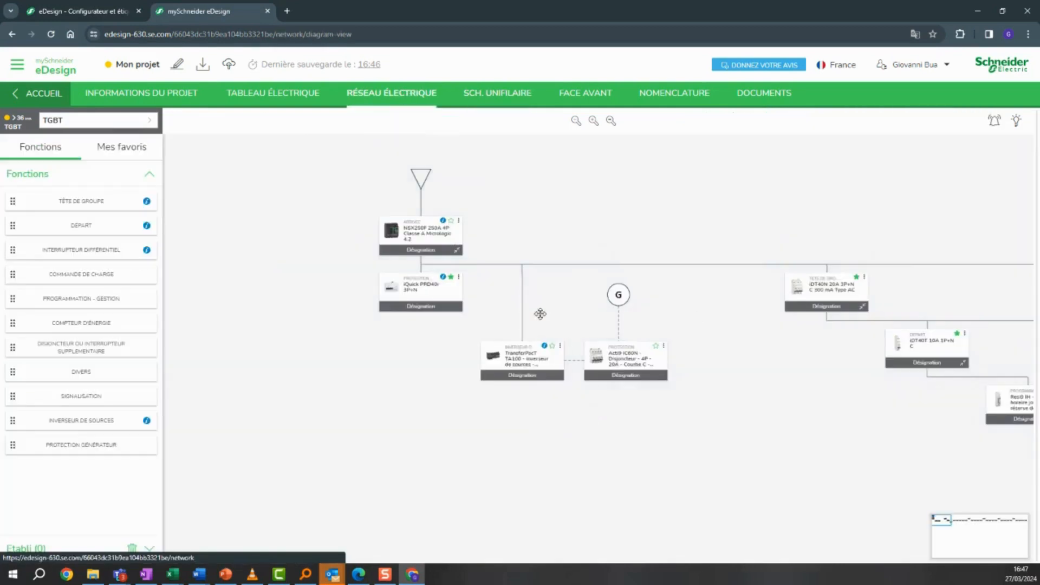
{"action": "scroll", "coordinate": [704, 315], "scroll_direction": "up", "scroll_amount": 2}
{"action": "left_click_drag", "start_coordinate": [767, 345], "coordinate": [593, 355]}
{"action": "scroll", "coordinate": [752, 265], "scroll_direction": "up", "scroll_amount": 3}
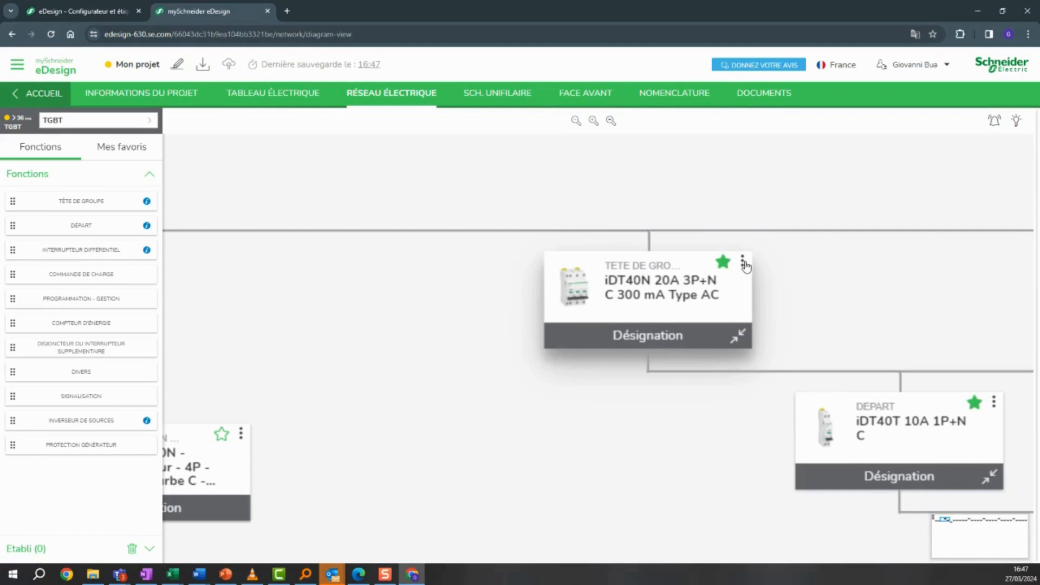
{"action": "left_click", "coordinate": [743, 263]}
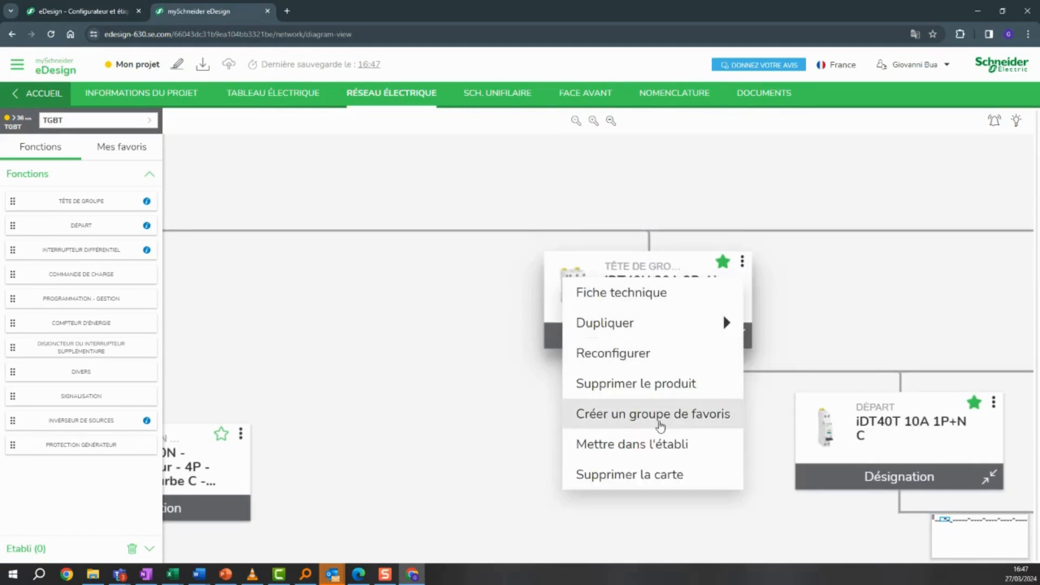
{"action": "left_click", "coordinate": [639, 303]}
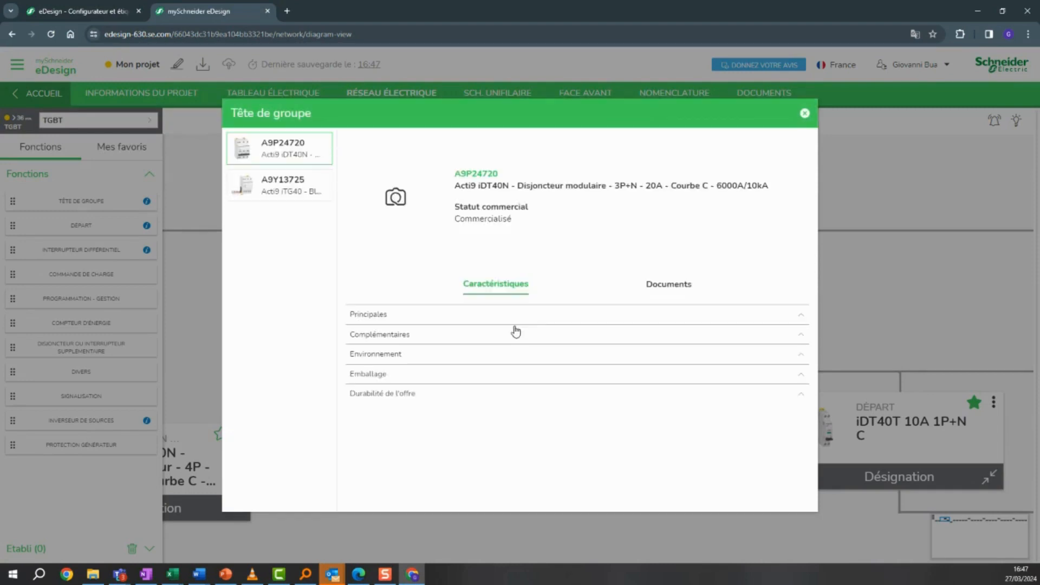
{"action": "left_click", "coordinate": [662, 290]}
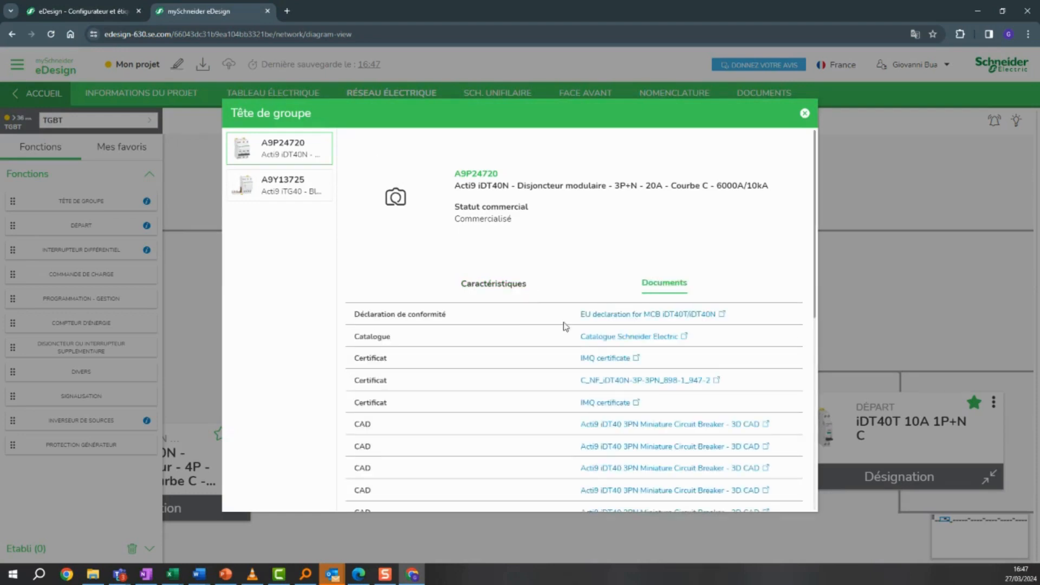
{"action": "scroll", "coordinate": [566, 326], "scroll_direction": "down", "scroll_amount": 2}
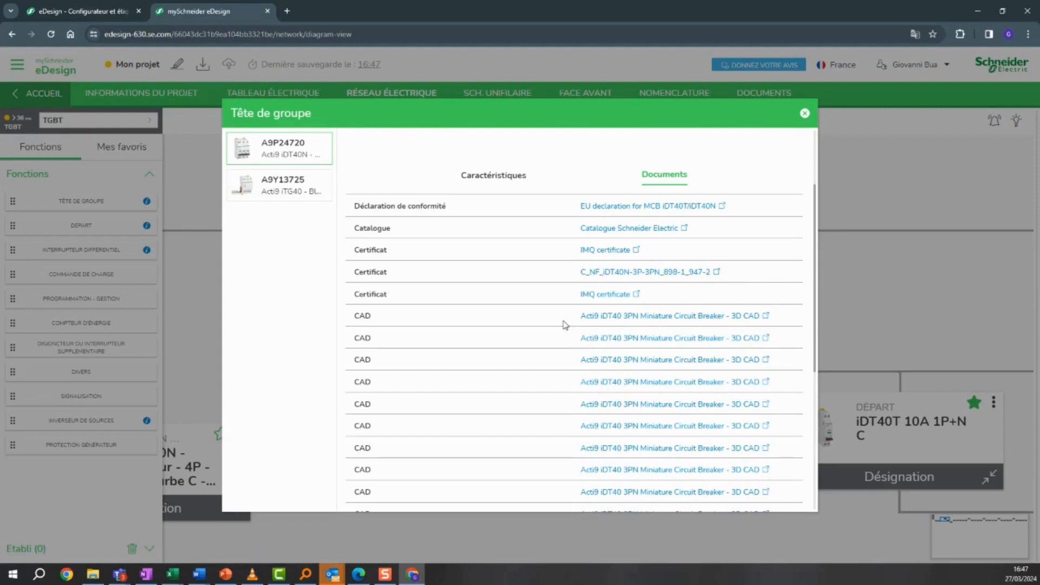
{"action": "scroll", "coordinate": [566, 325], "scroll_direction": "down", "scroll_amount": 4}
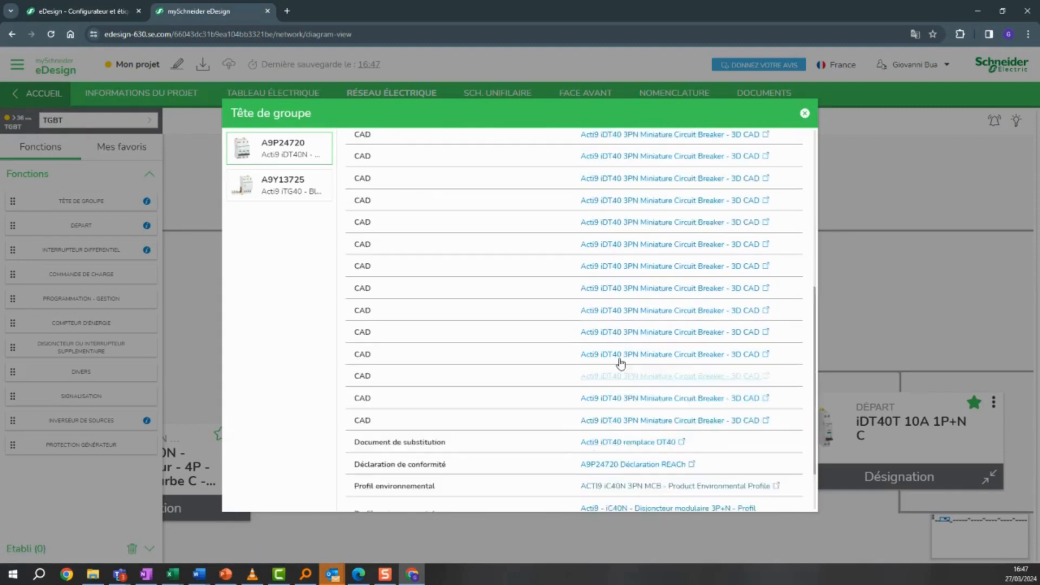
{"action": "scroll", "coordinate": [621, 358], "scroll_direction": "up", "scroll_amount": 5}
{"action": "scroll", "coordinate": [622, 336], "scroll_direction": "down", "scroll_amount": 4}
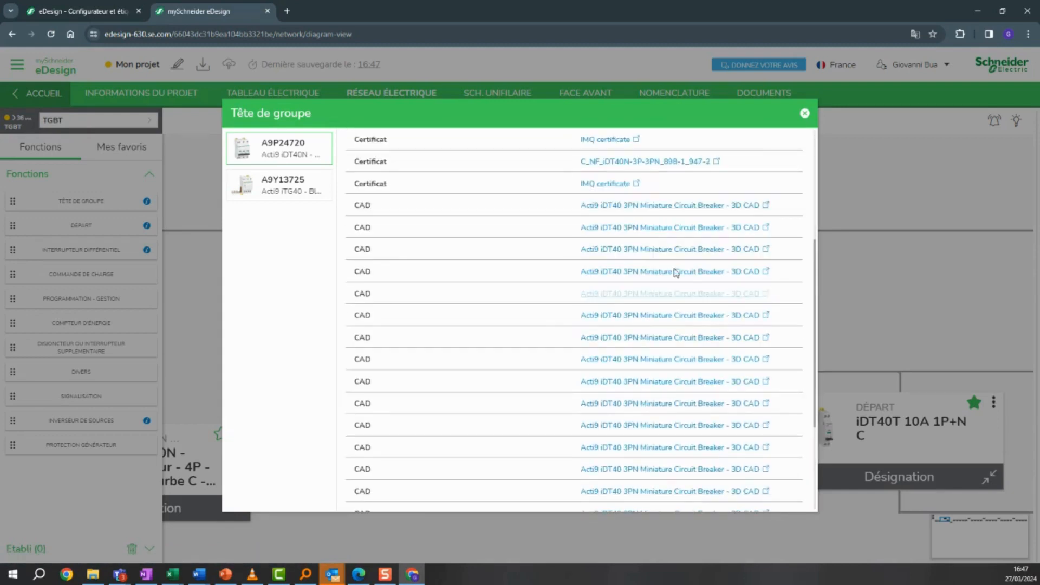
{"action": "left_click", "coordinate": [805, 117]}
Mark the Acti9 iC60N 4P 20A Protection générateur as a favourite.
{"action": "scroll", "coordinate": [585, 383], "scroll_direction": "down", "scroll_amount": 2}
{"action": "left_click_drag", "start_coordinate": [498, 354], "coordinate": [667, 296]}
{"action": "scroll", "coordinate": [588, 367], "scroll_direction": "up", "scroll_amount": 2}
{"action": "scroll", "coordinate": [626, 337], "scroll_direction": "up", "scroll_amount": 3}
{"action": "scroll", "coordinate": [644, 371], "scroll_direction": "down", "scroll_amount": 3}
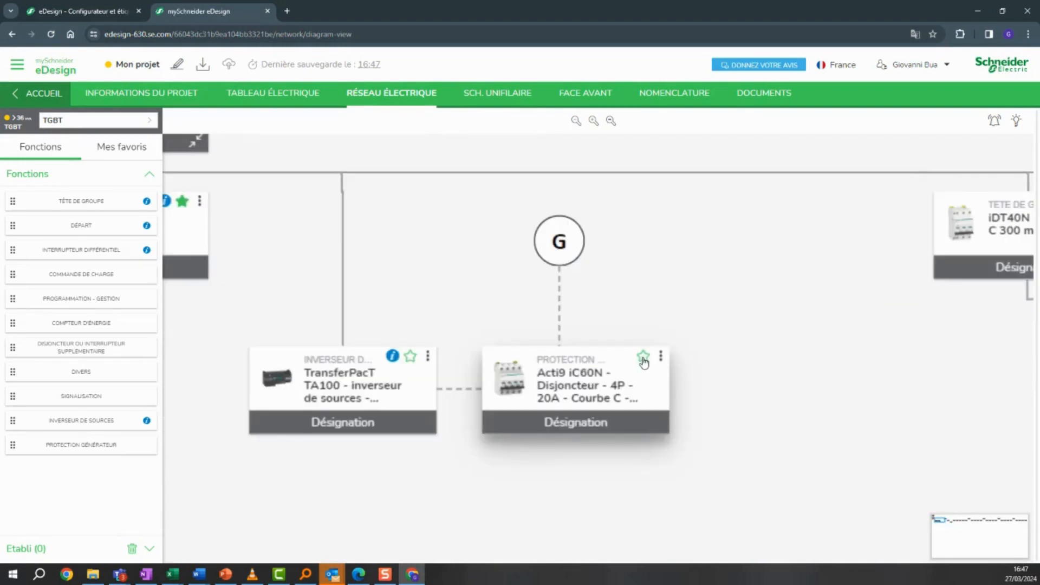
{"action": "scroll", "coordinate": [643, 362], "scroll_direction": "up", "scroll_amount": 2}
{"action": "left_click", "coordinate": [629, 361]}
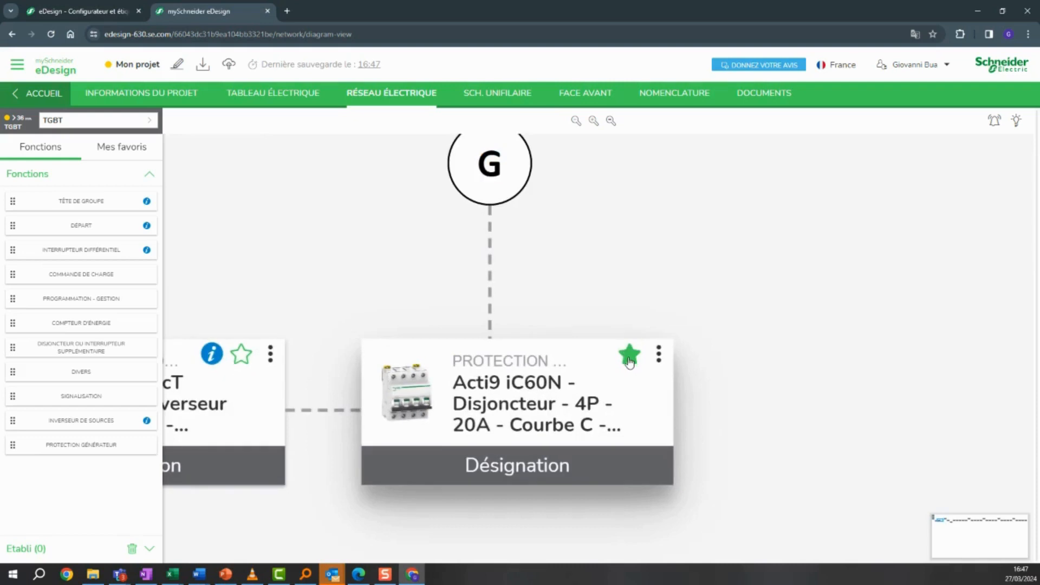
Insert the favourite IDT40N 16A 3P+N C Départ between the source changeover and the iDT40N 20A Tête de groupe.
{"action": "left_click", "coordinate": [127, 152]}
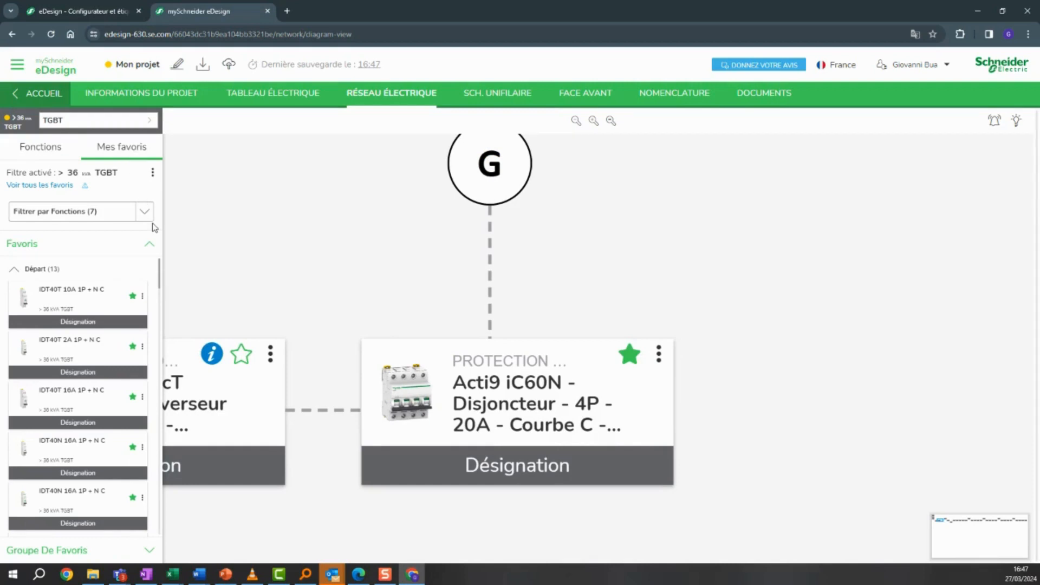
{"action": "scroll", "coordinate": [130, 295], "scroll_direction": "down", "scroll_amount": 1}
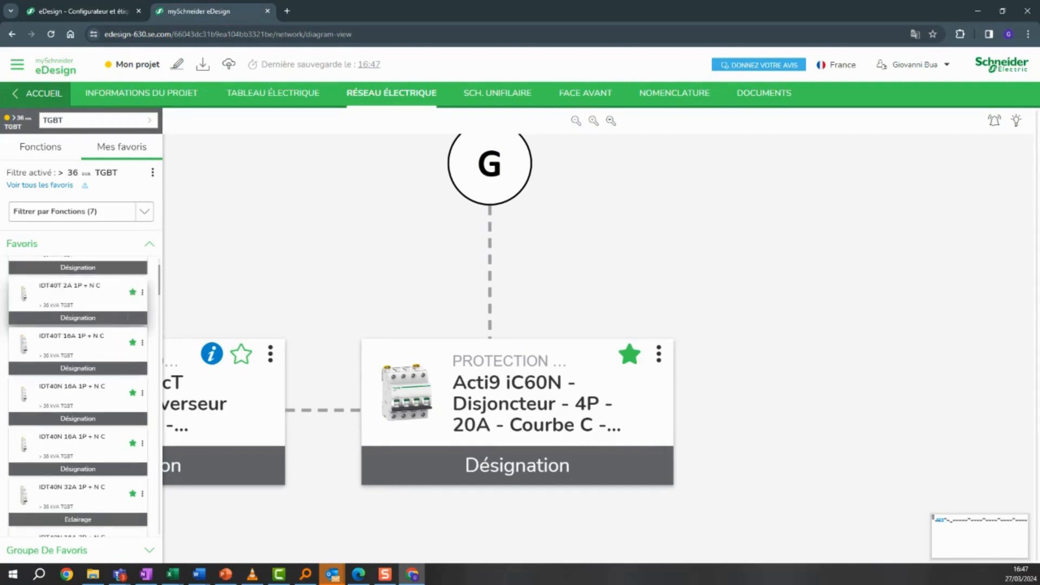
{"action": "scroll", "coordinate": [130, 296], "scroll_direction": "down", "scroll_amount": 2}
{"action": "scroll", "coordinate": [632, 293], "scroll_direction": "down", "scroll_amount": 3}
{"action": "scroll", "coordinate": [109, 341], "scroll_direction": "down", "scroll_amount": 2}
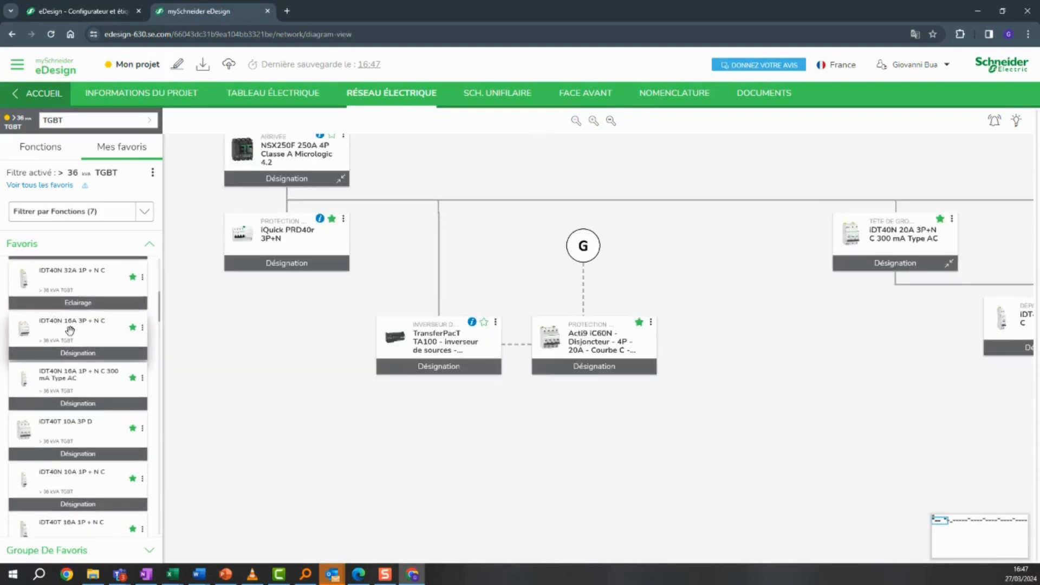
{"action": "left_click_drag", "start_coordinate": [70, 330], "coordinate": [826, 223]}
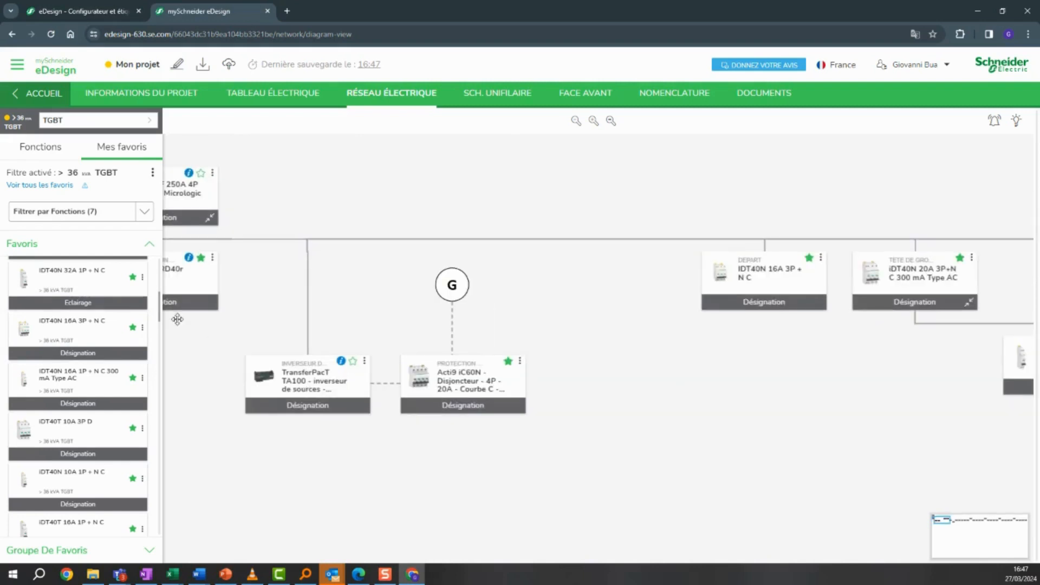
Insert the favourites group headed by the IDT40N 32A 3P+N C 30 mA Type AC ahead of the 16A 3P+N Départ.
{"action": "left_click", "coordinate": [43, 149]}
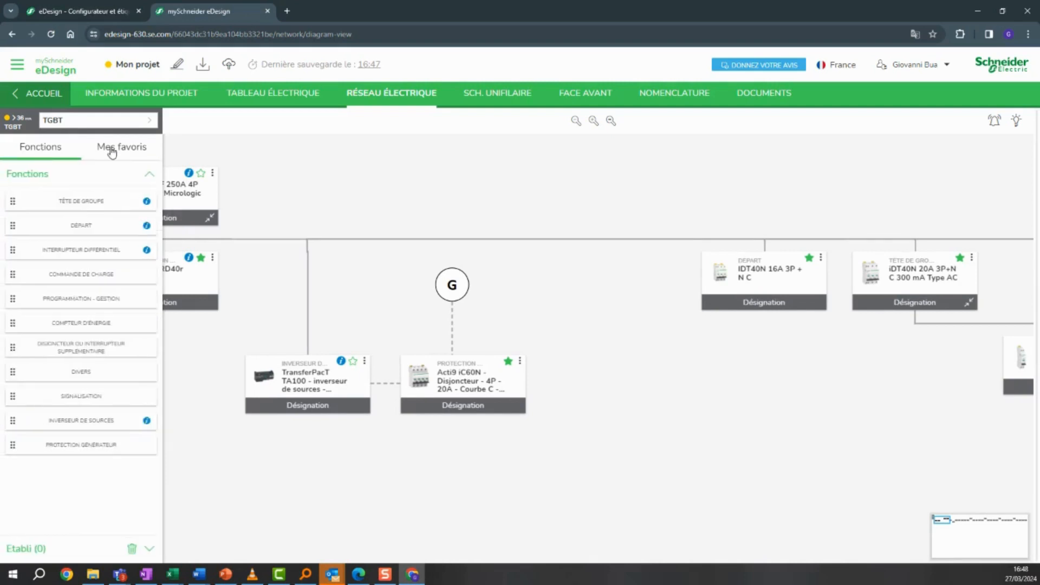
{"action": "left_click", "coordinate": [129, 147]}
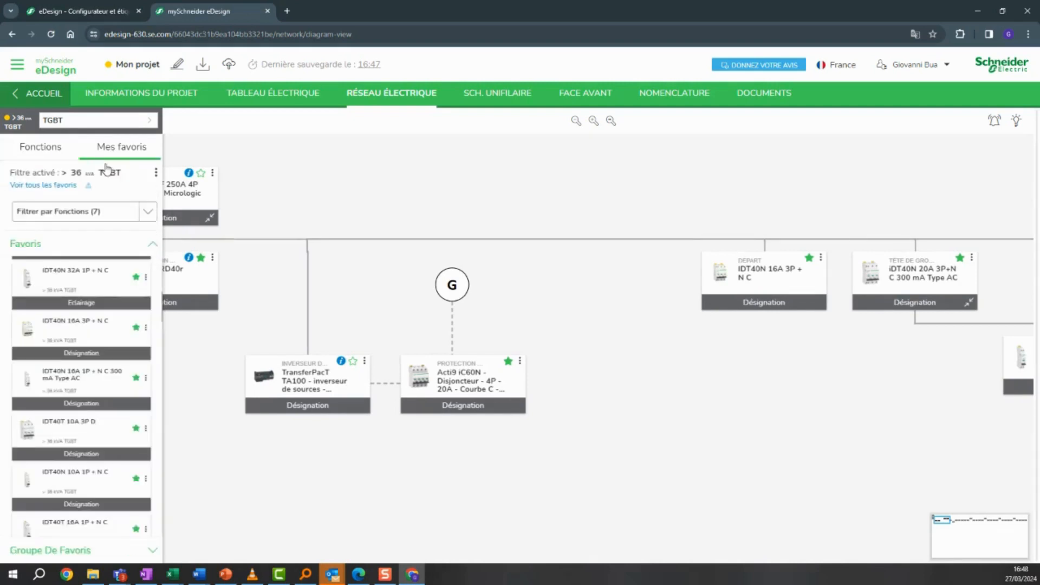
{"action": "left_click", "coordinate": [109, 551]}
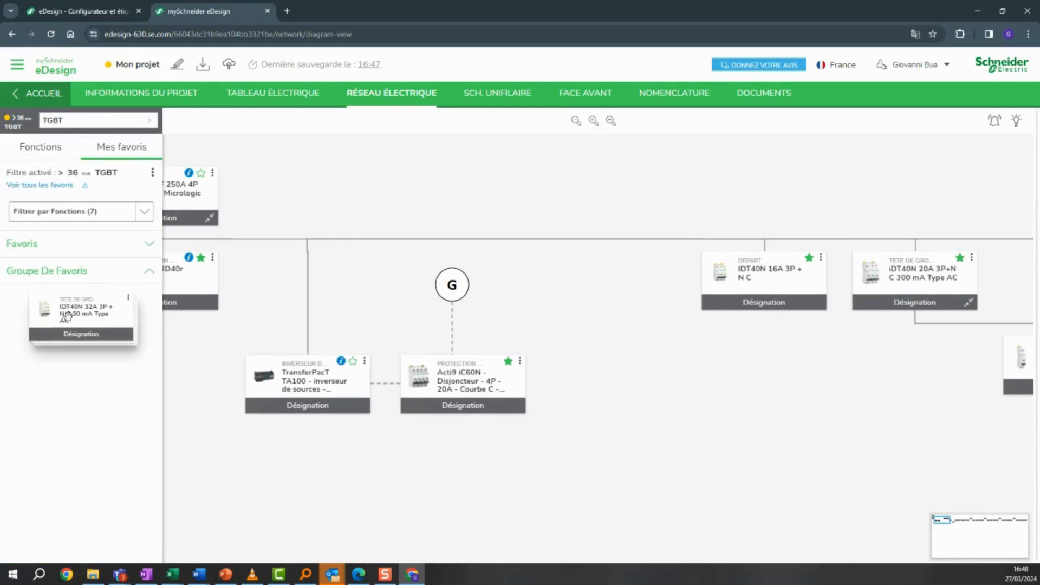
{"action": "left_click_drag", "start_coordinate": [67, 316], "coordinate": [729, 326]}
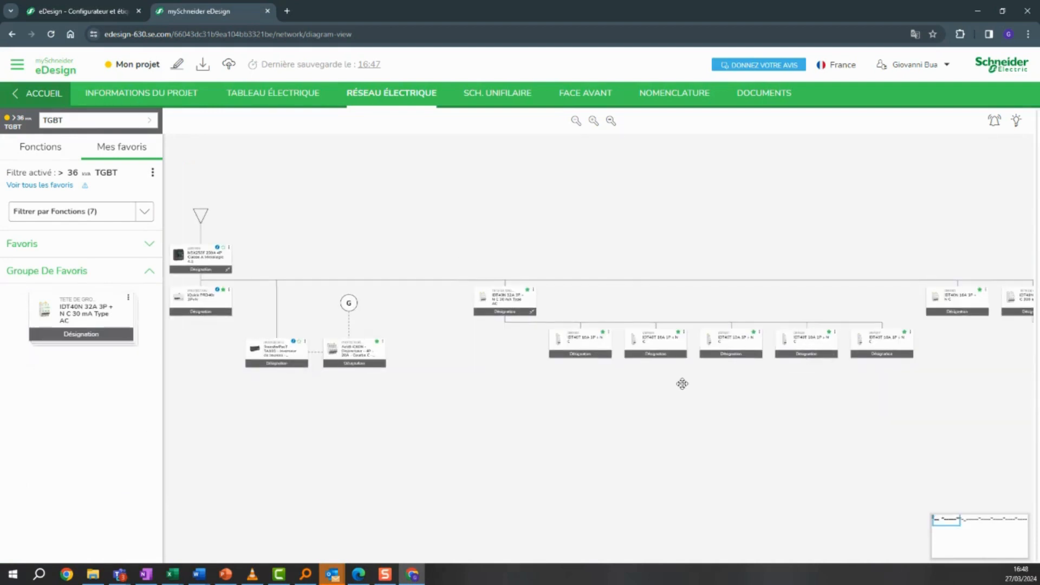
Examine the options of the inserted 32A Tête de groupe, including Créer un groupe de favoris, and its outgoing circuits.
{"action": "left_click", "coordinate": [533, 292]}
{"action": "scroll", "coordinate": [533, 297], "scroll_direction": "up", "scroll_amount": 5}
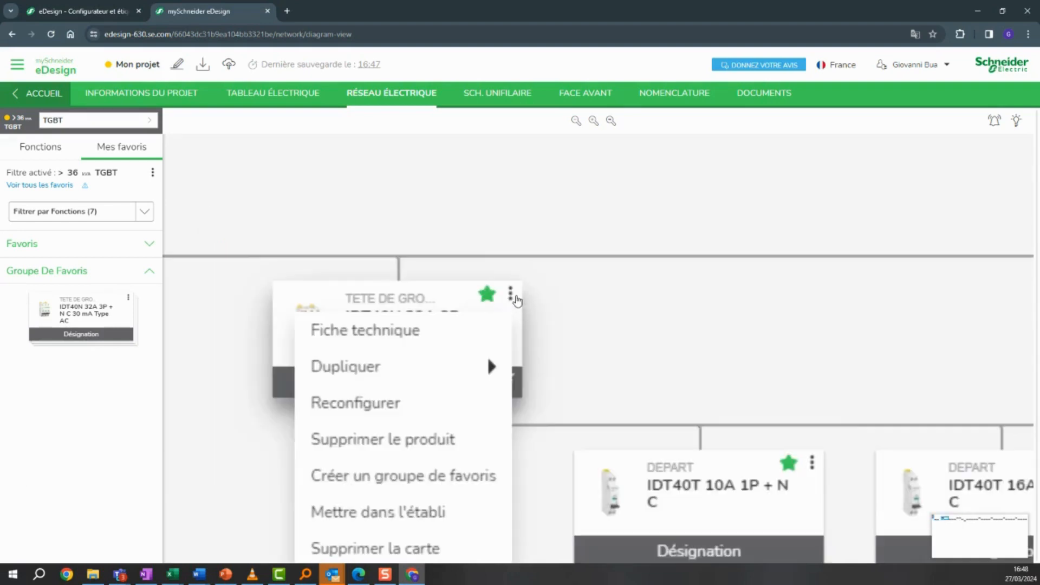
{"action": "scroll", "coordinate": [517, 301], "scroll_direction": "down", "scroll_amount": 2}
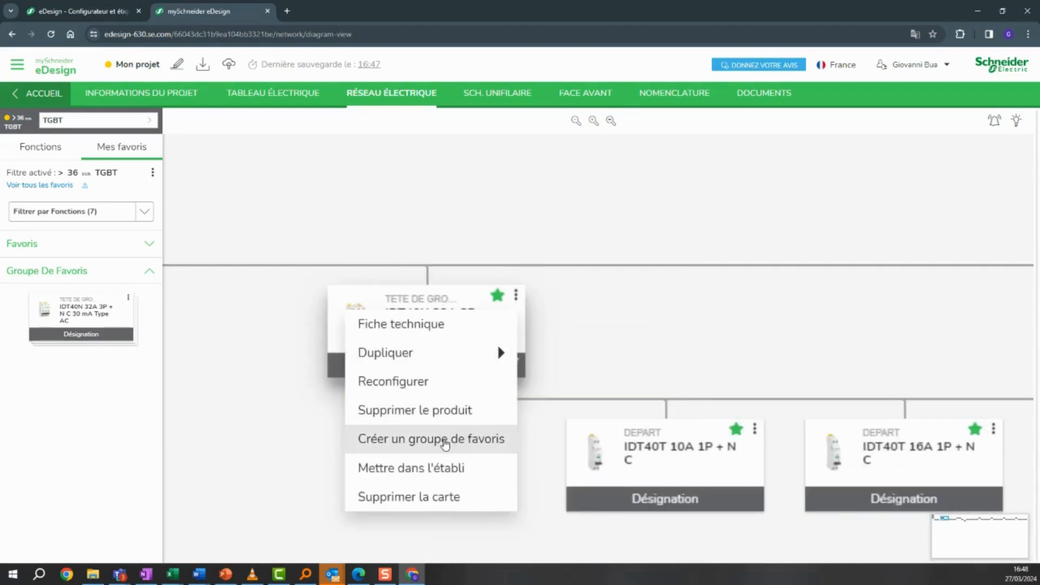
{"action": "scroll", "coordinate": [599, 395], "scroll_direction": "down", "scroll_amount": 2}
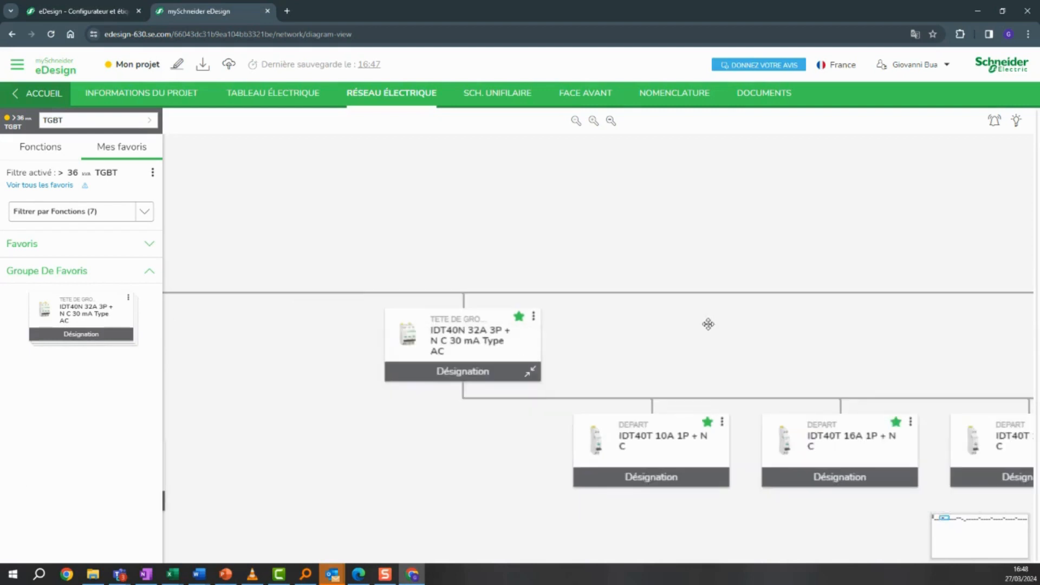
{"action": "scroll", "coordinate": [699, 325], "scroll_direction": "down", "scroll_amount": 2}
{"action": "scroll", "coordinate": [753, 479], "scroll_direction": "down", "scroll_amount": 2}
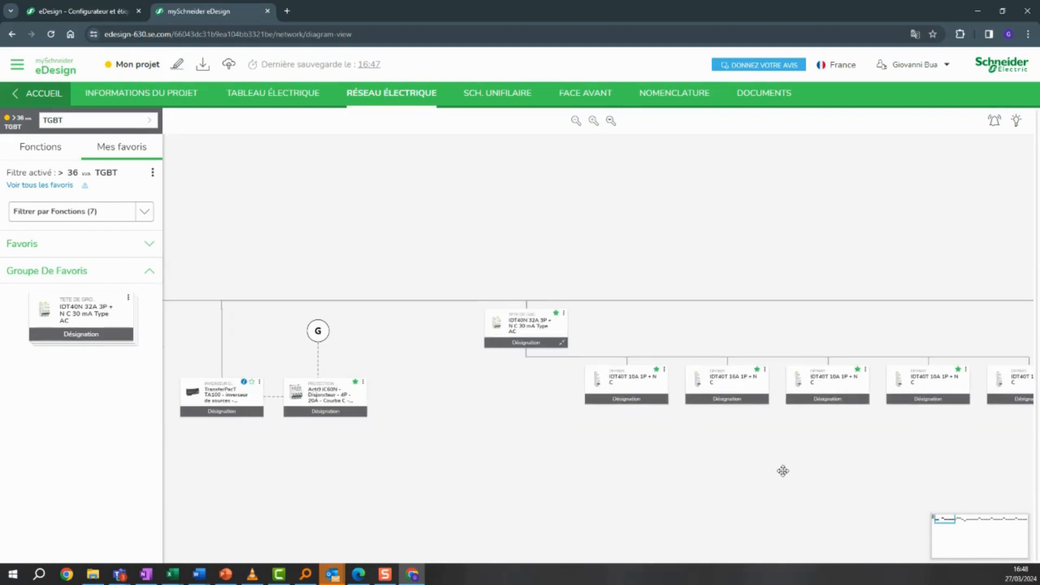
{"action": "left_click_drag", "start_coordinate": [783, 471], "coordinate": [723, 469]}
Add a Départ ahead of the 32A Tête de groupe, try a search by reference beginning with A9, and leave it unconfigured.
{"action": "left_click", "coordinate": [65, 157]}
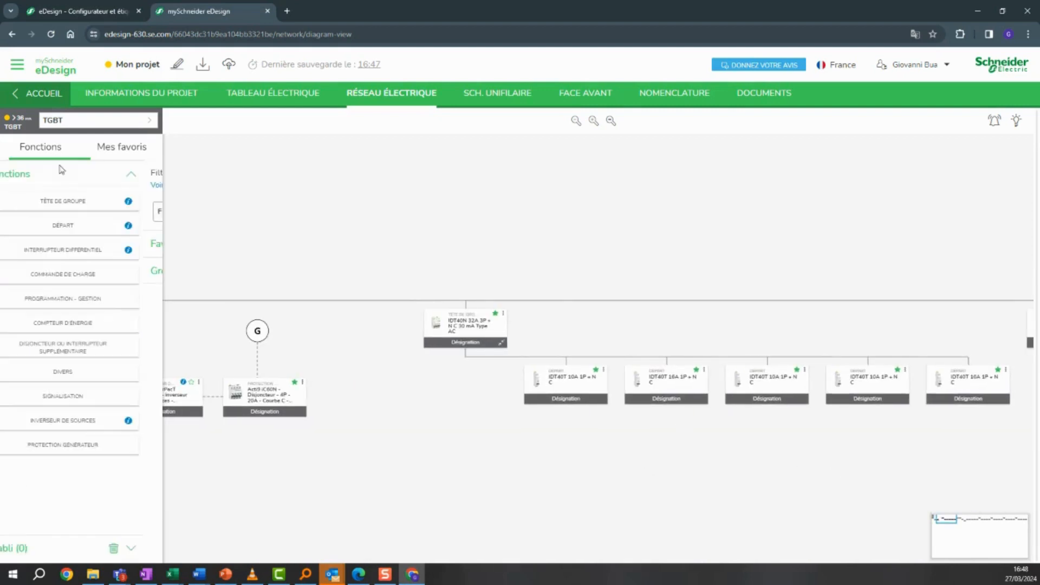
{"action": "left_click_drag", "start_coordinate": [82, 225], "coordinate": [457, 328]}
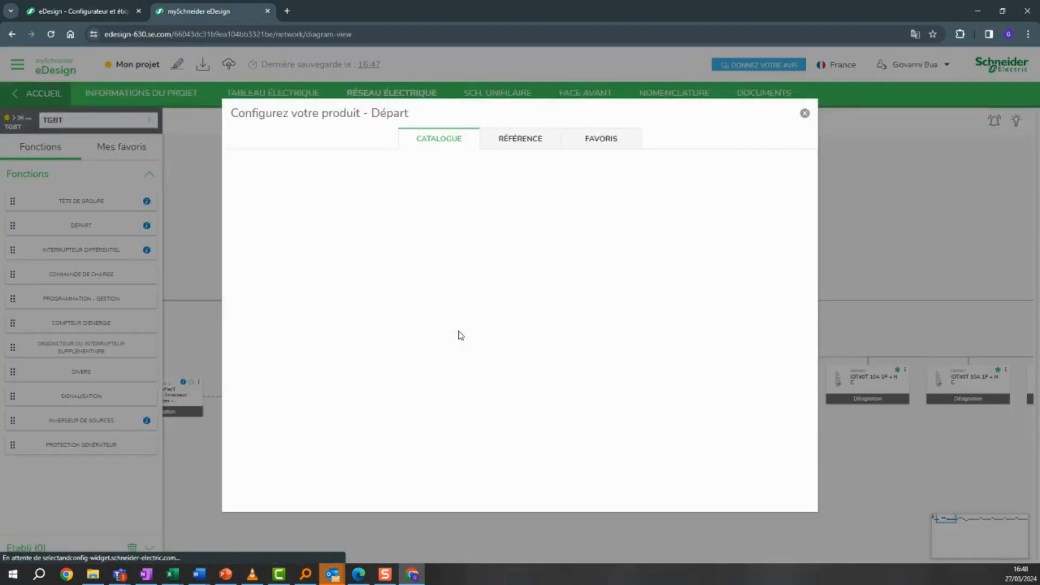
{"action": "left_click", "coordinate": [514, 139]}
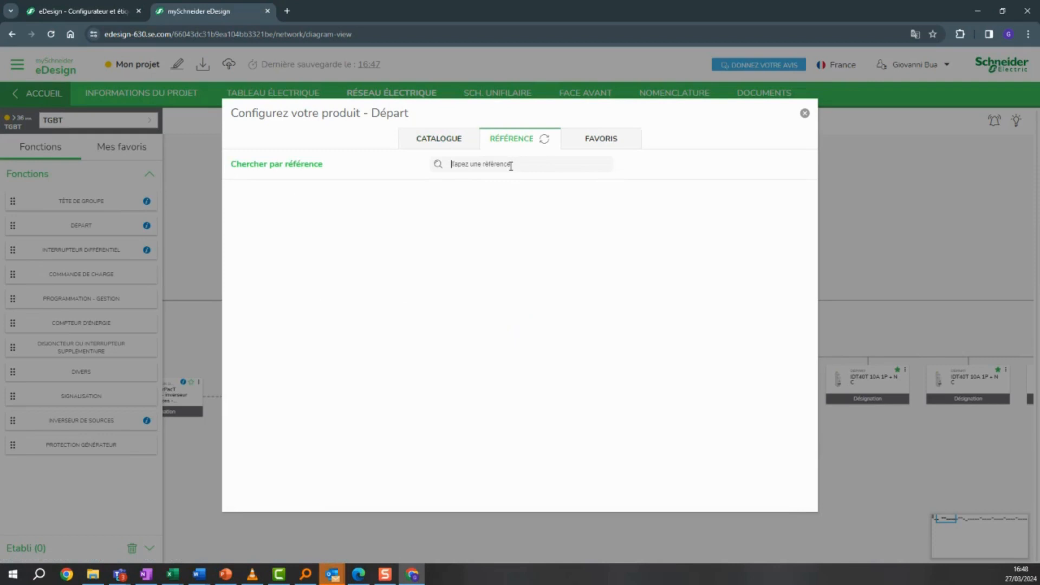
{"action": "type", "text": "A9"}
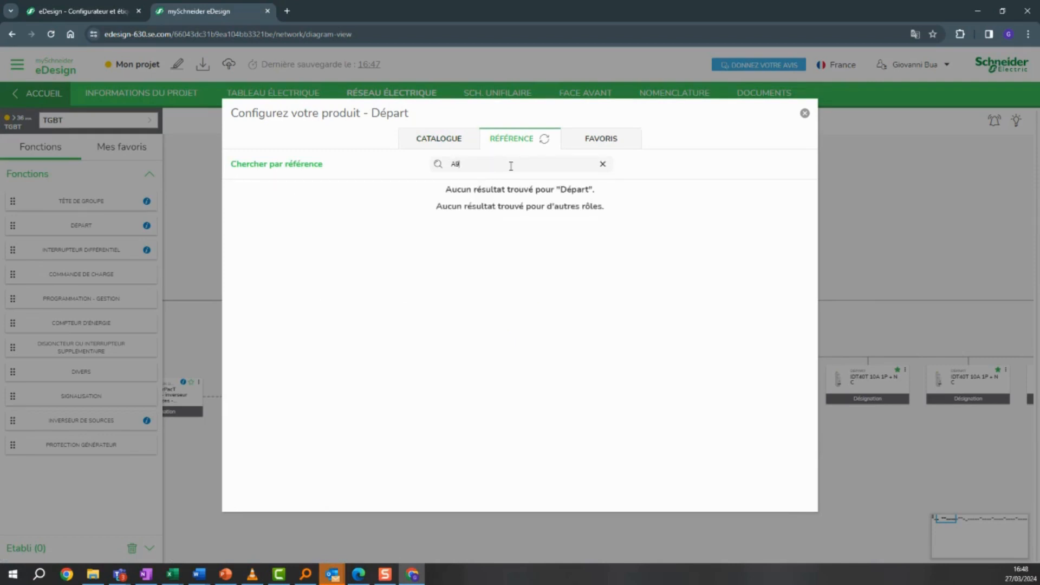
{"action": "type", "text": "FF"}
{"action": "left_click", "coordinate": [805, 113]}
Copy the reference A9P22610 of an Acti9 iDT40T 1P+N 10A circuit breaker from the bill of materials.
{"action": "left_click", "coordinate": [674, 93]}
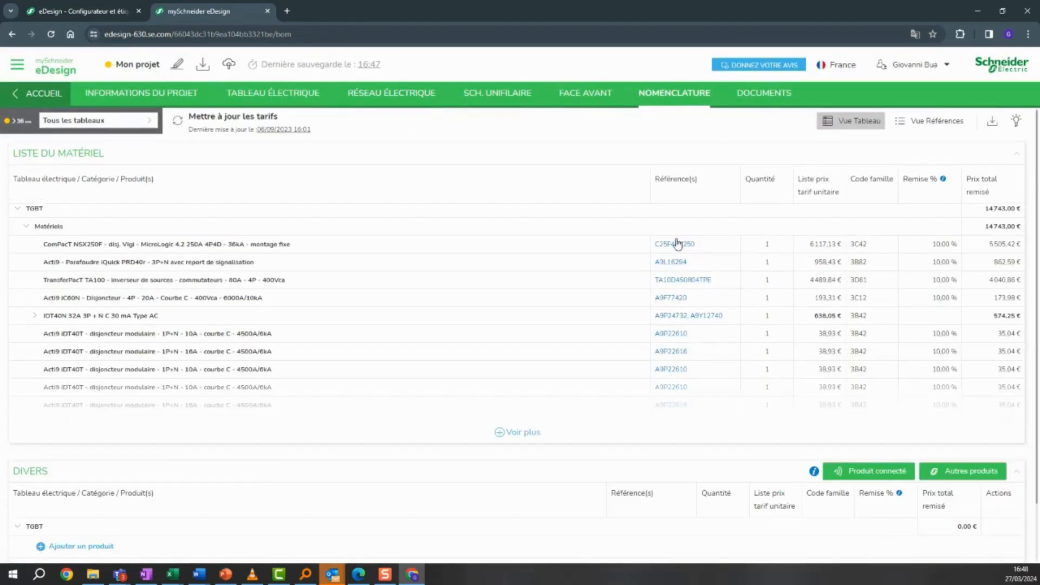
{"action": "scroll", "coordinate": [685, 325], "scroll_direction": "down", "scroll_amount": 2}
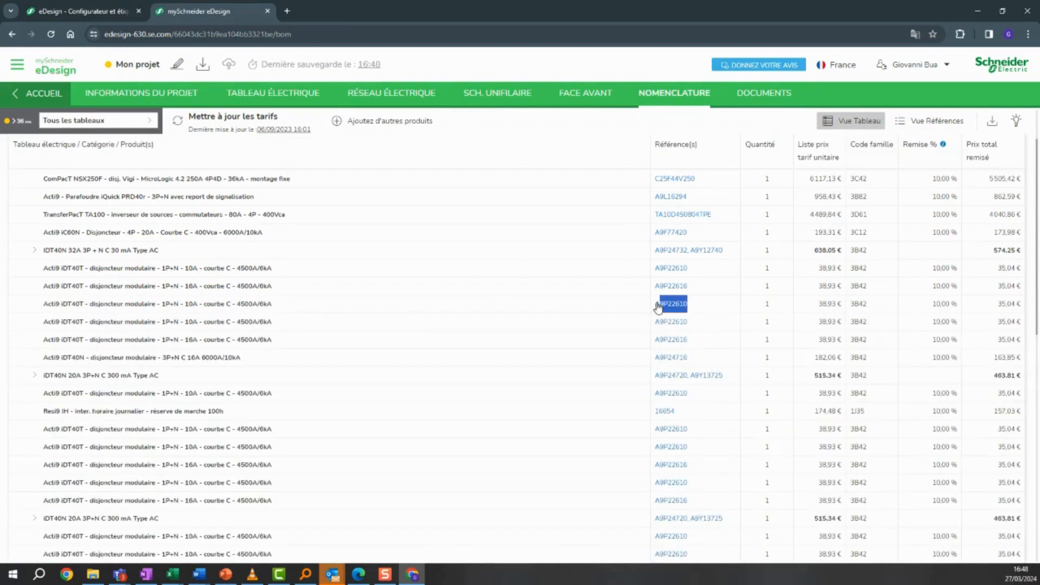
{"action": "left_click", "coordinate": [662, 302]}
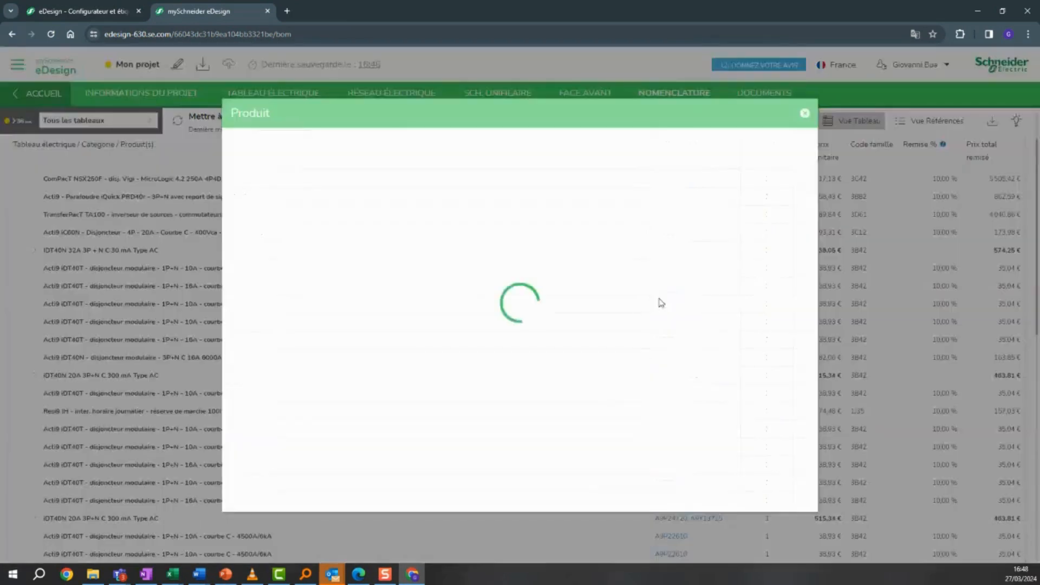
{"action": "left_click", "coordinate": [805, 114]}
{"action": "left_click_drag", "start_coordinate": [697, 305], "coordinate": [646, 307]}
{"action": "key", "text": "ctrl+c"}
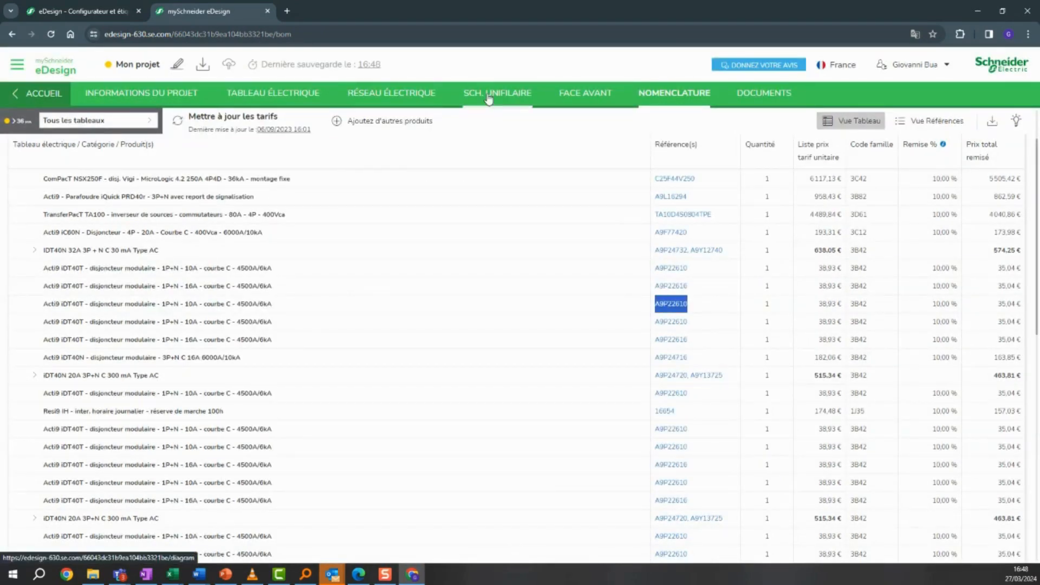
Search for A9P22610 in the catalogue and by reference for the unconfigured Départ, and close its product configuration.
{"action": "left_click", "coordinate": [368, 97]}
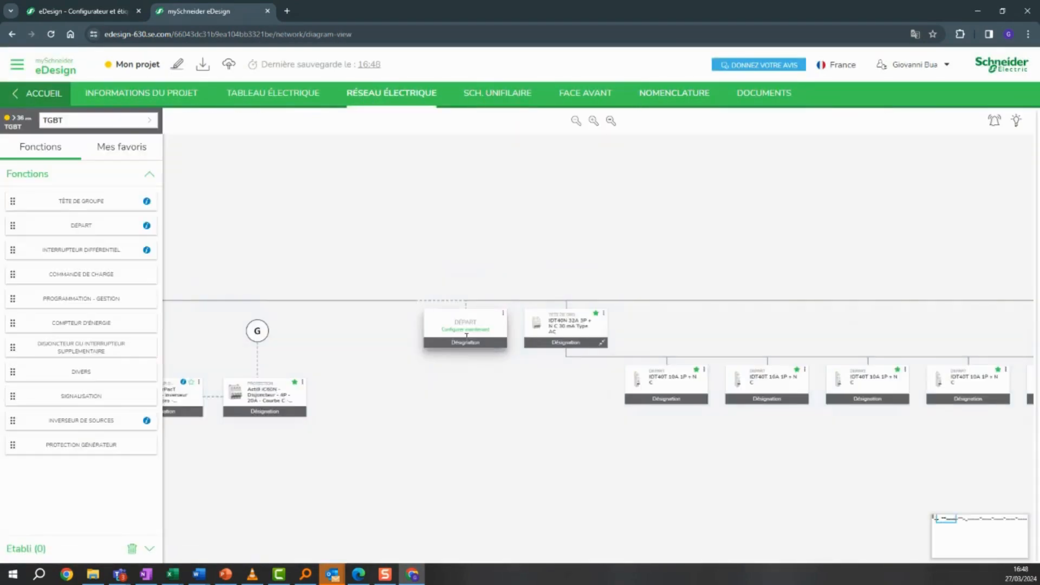
{"action": "left_click", "coordinate": [466, 337]}
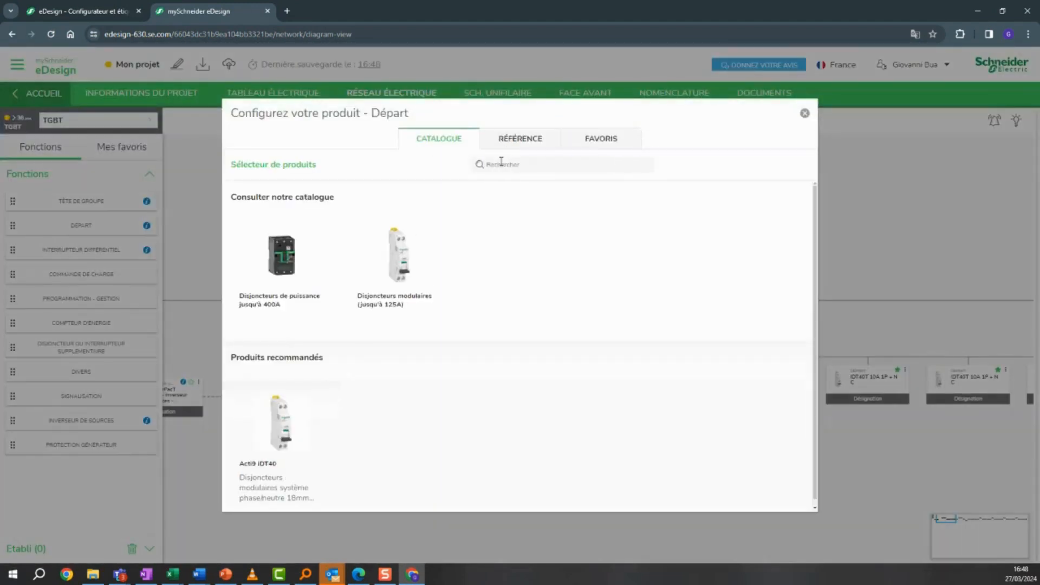
{"action": "left_click", "coordinate": [504, 165]}
{"action": "key", "text": "ctrl+v"}
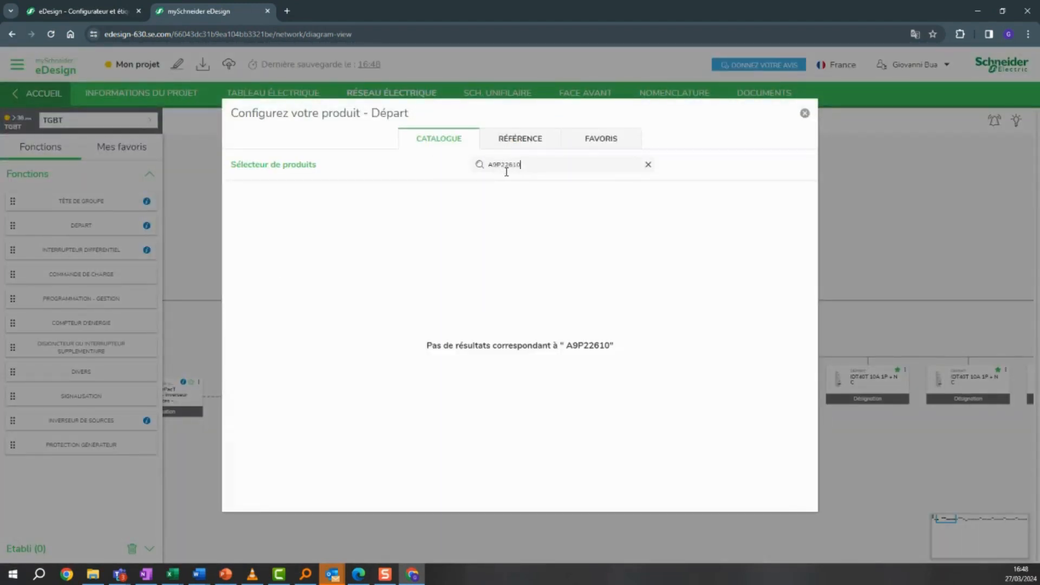
{"action": "left_click", "coordinate": [516, 139]}
{"action": "key", "text": "ctrl+v"}
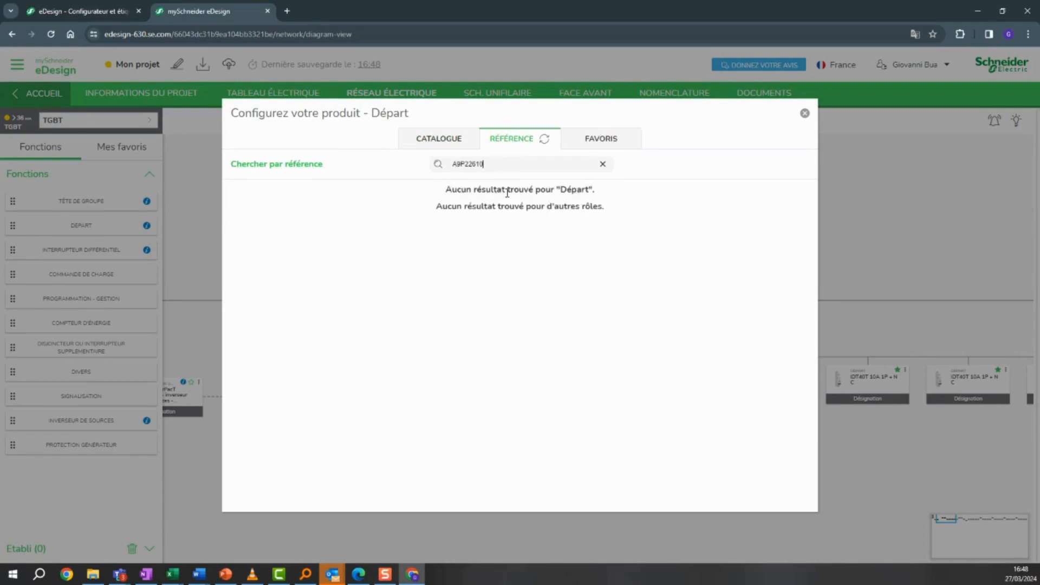
{"action": "left_click_drag", "start_coordinate": [506, 173], "coordinate": [397, 178]}
{"action": "left_click", "coordinate": [805, 113]}
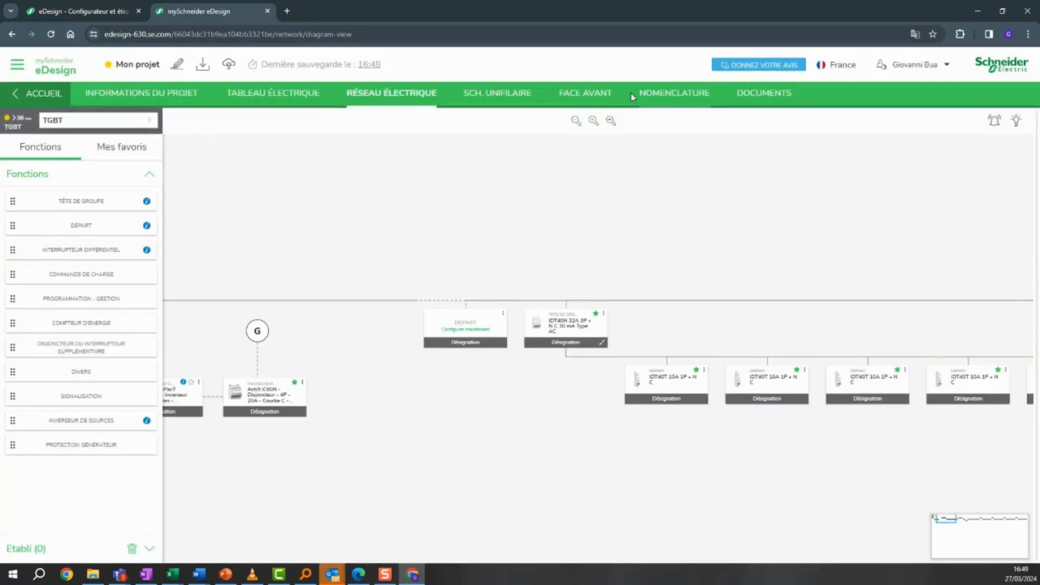
Expand the IDT40N 32A Tête de groupe in the bill of materials and copy its circuit breaker reference A9P24732.
{"action": "left_click", "coordinate": [674, 92]}
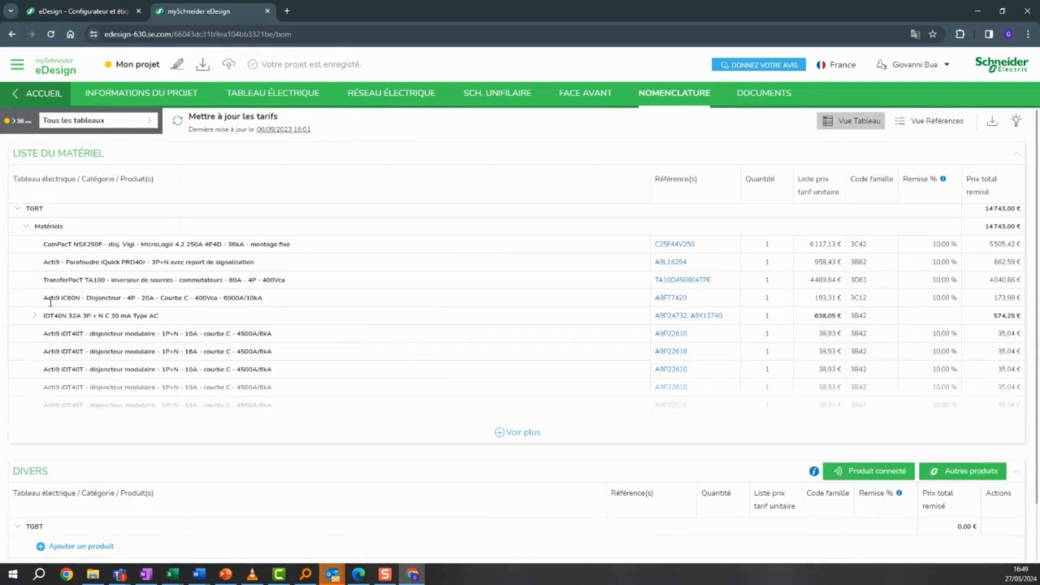
{"action": "left_click", "coordinate": [36, 317]}
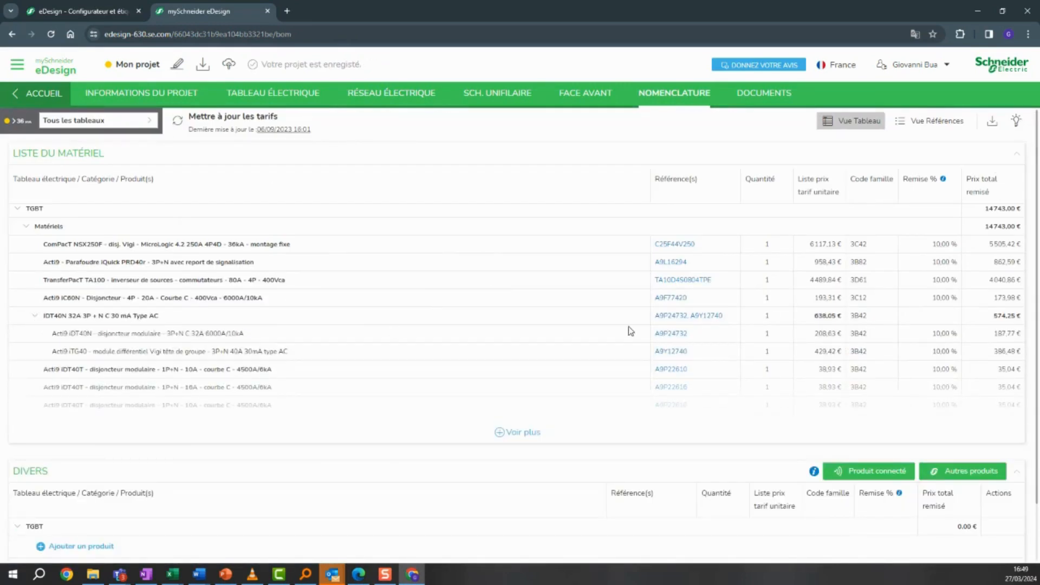
{"action": "left_click", "coordinate": [683, 333]}
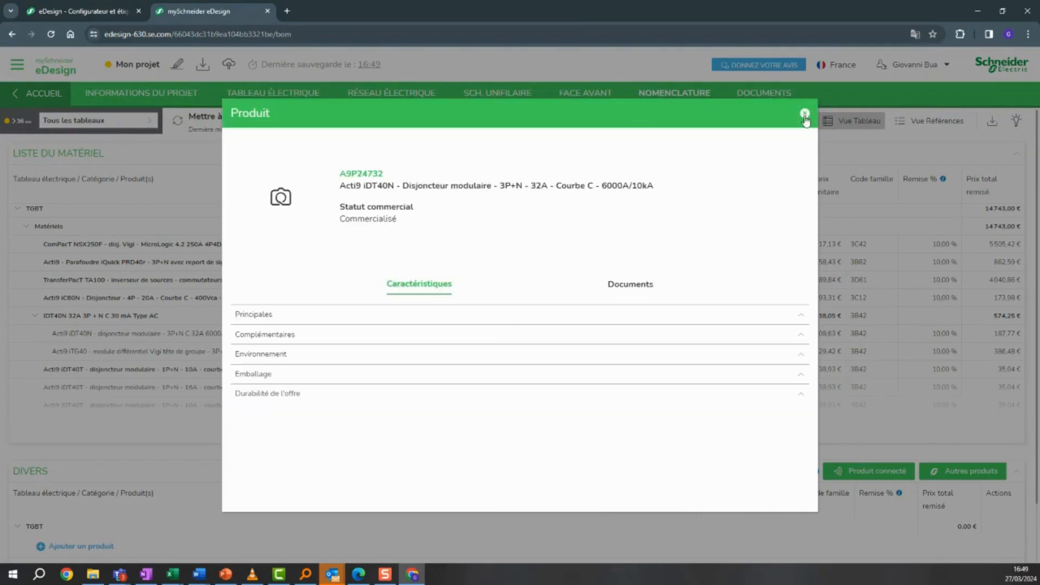
{"action": "left_click", "coordinate": [805, 114]}
{"action": "left_click", "coordinate": [684, 334]}
{"action": "left_click", "coordinate": [807, 114]}
{"action": "left_click_drag", "start_coordinate": [690, 334], "coordinate": [647, 335]}
{"action": "key", "text": "ctrl+c"}
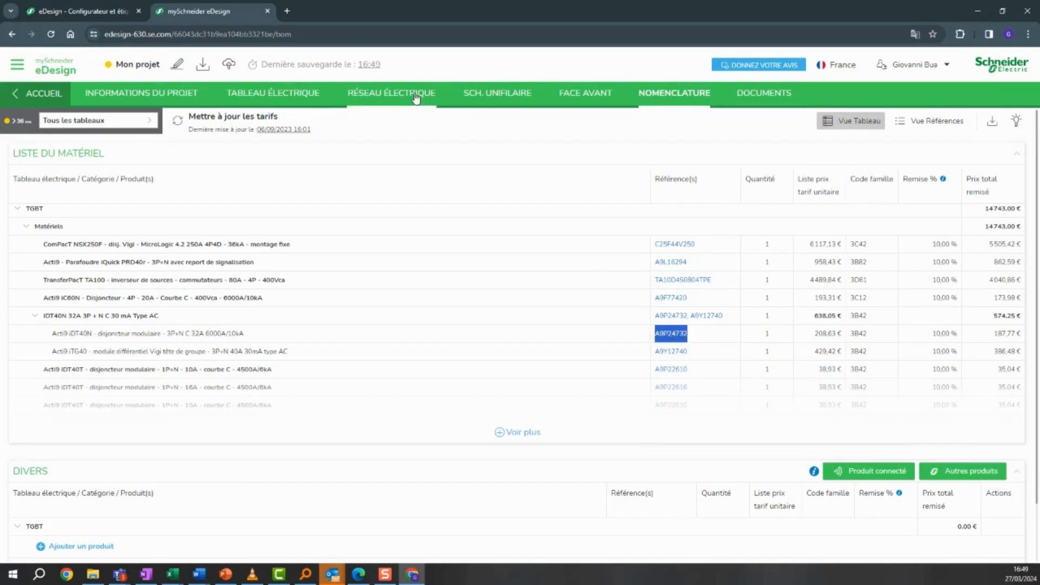
Search by reference for A9P24732 for the unconfigured Départ, refresh and clear the search, and close its product configuration.
{"action": "left_click", "coordinate": [391, 93]}
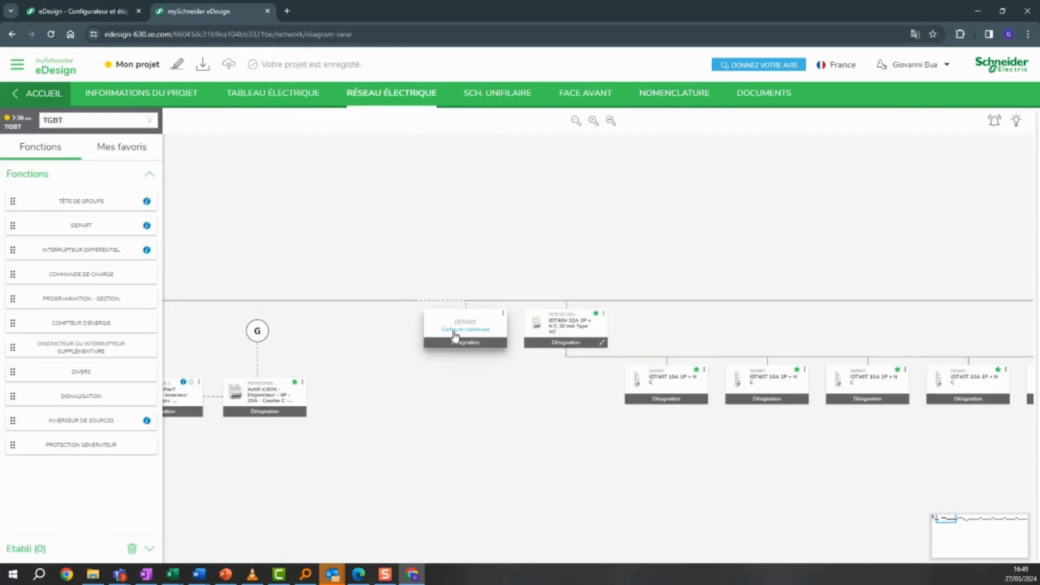
{"action": "left_click", "coordinate": [462, 324]}
{"action": "left_click", "coordinate": [515, 139]}
{"action": "left_click", "coordinate": [481, 163]}
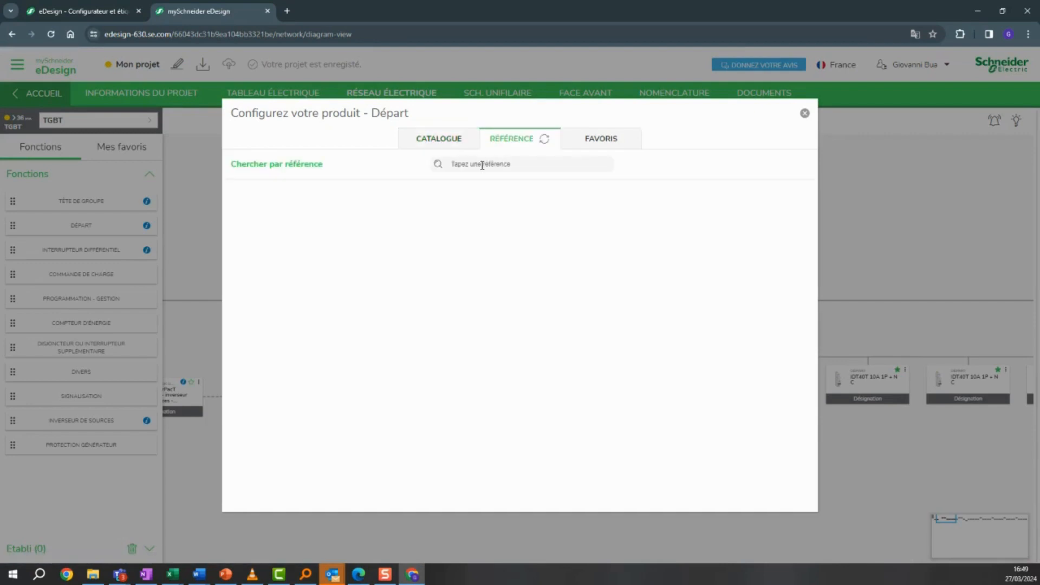
{"action": "key", "text": "ctrl+v"}
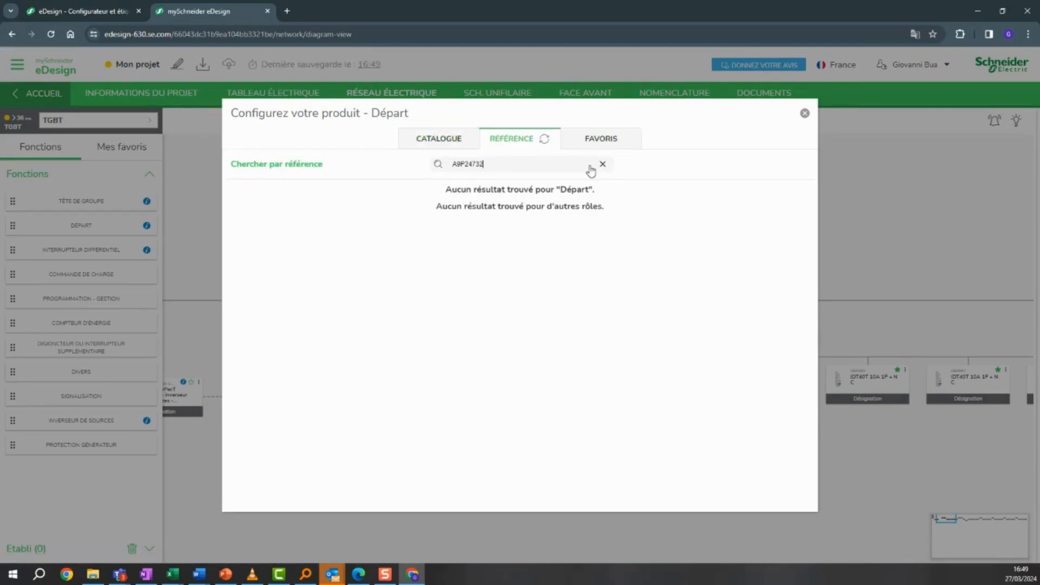
{"action": "left_click", "coordinate": [545, 139]}
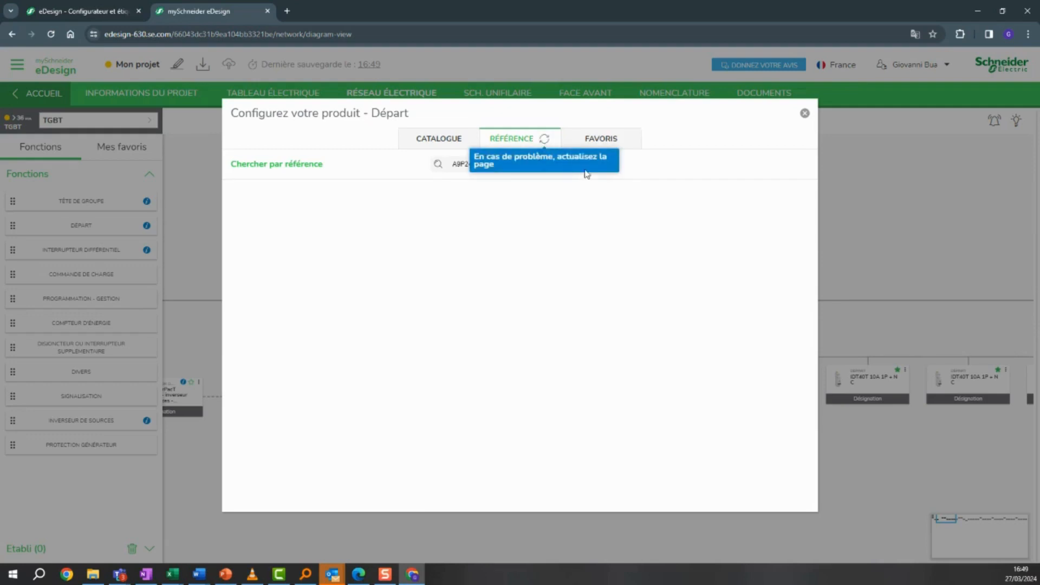
{"action": "left_click_drag", "start_coordinate": [561, 168], "coordinate": [432, 169]}
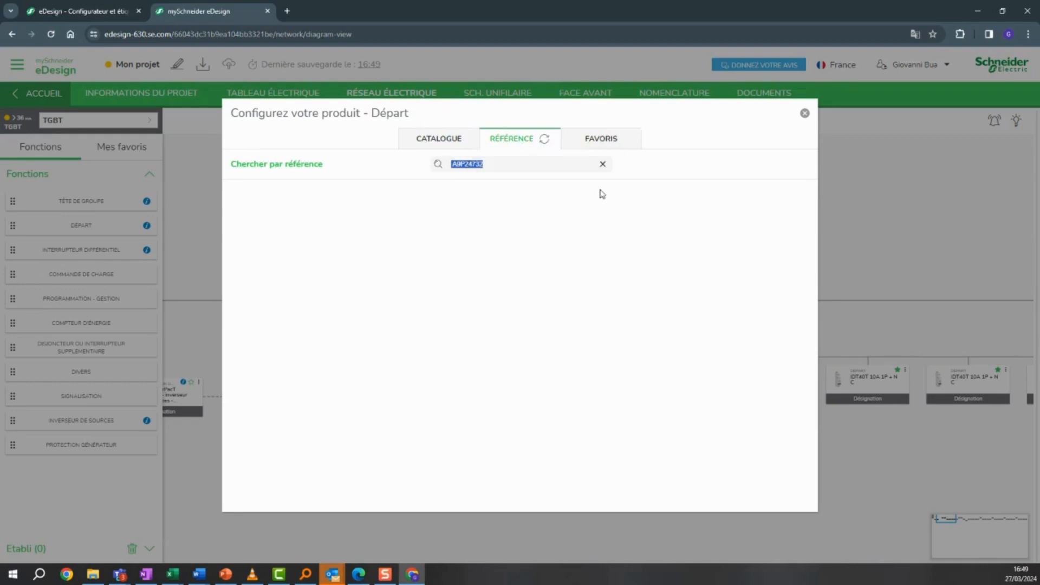
{"action": "left_click", "coordinate": [602, 164]}
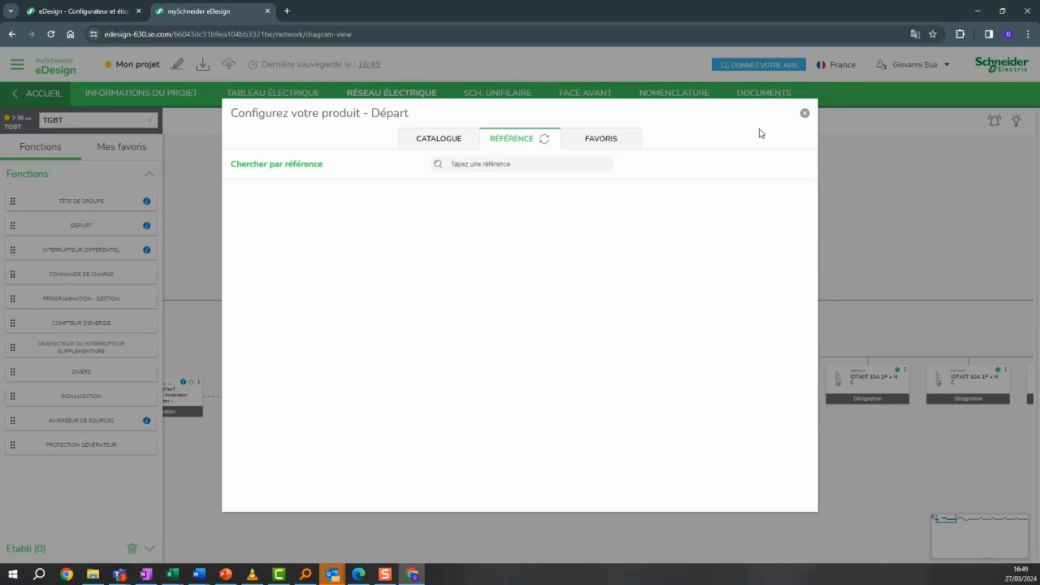
{"action": "left_click", "coordinate": [805, 115]}
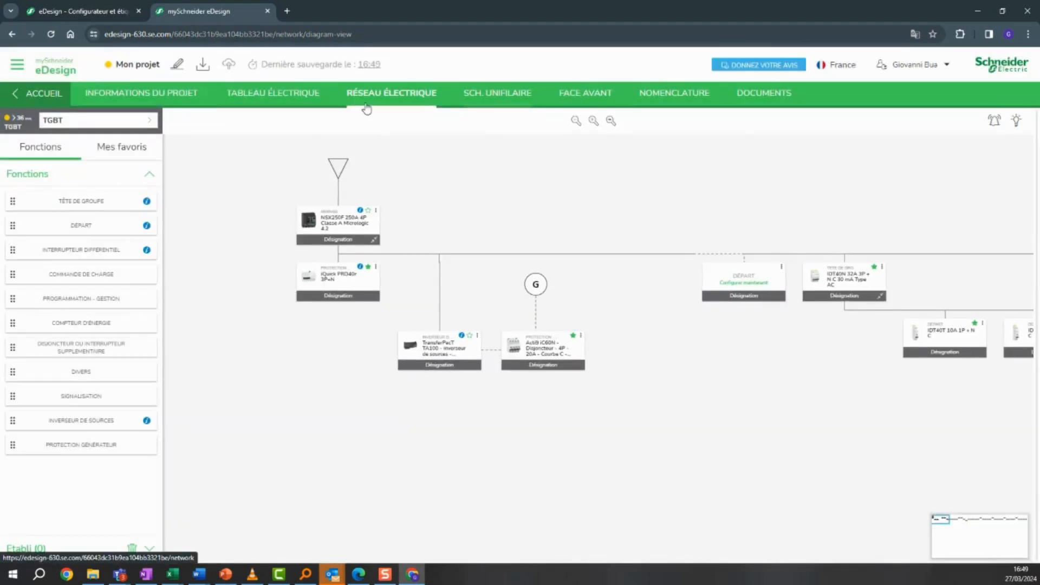
Review the TGBT single-line diagram and open the Section de câble cell of the source changeover circuit.
{"action": "left_click_drag", "start_coordinate": [743, 373], "coordinate": [640, 378]}
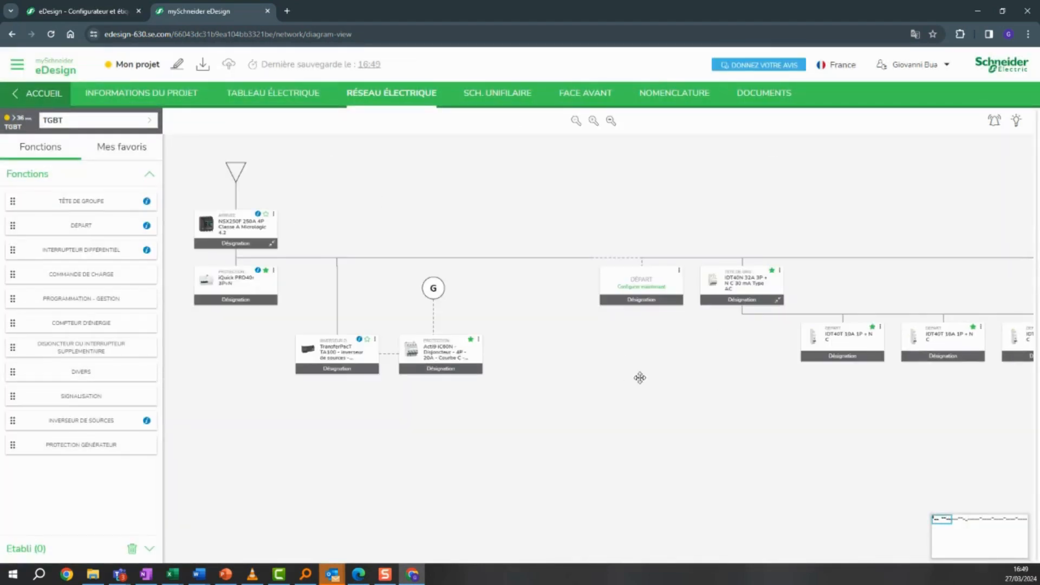
{"action": "left_click", "coordinate": [487, 99]}
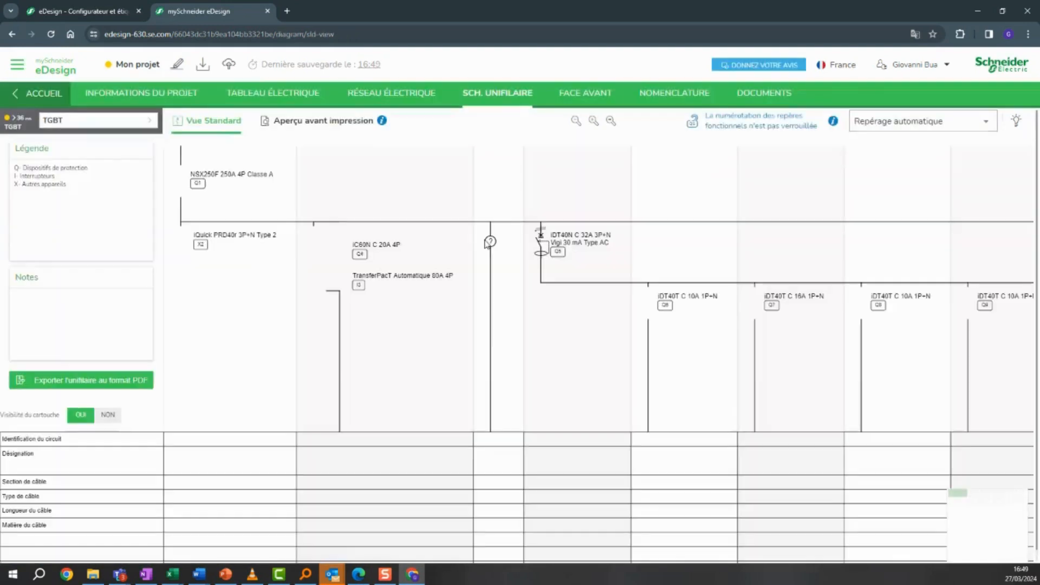
{"action": "left_click", "coordinate": [355, 483]}
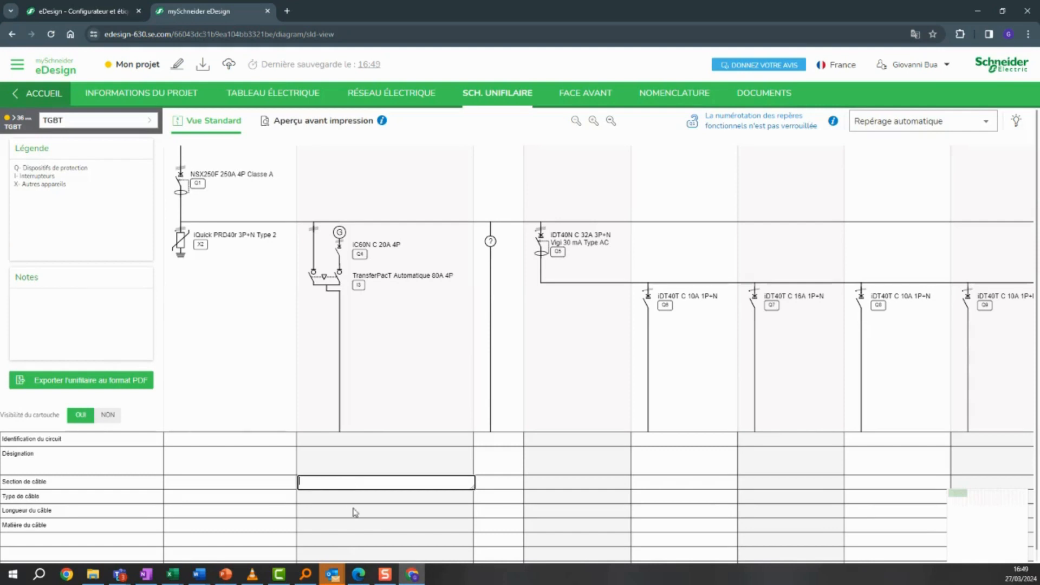
Create the front view enclosure from the PrismaSeT G range as an Armoire au sol, 600 mm wide.
{"action": "left_click", "coordinate": [578, 95]}
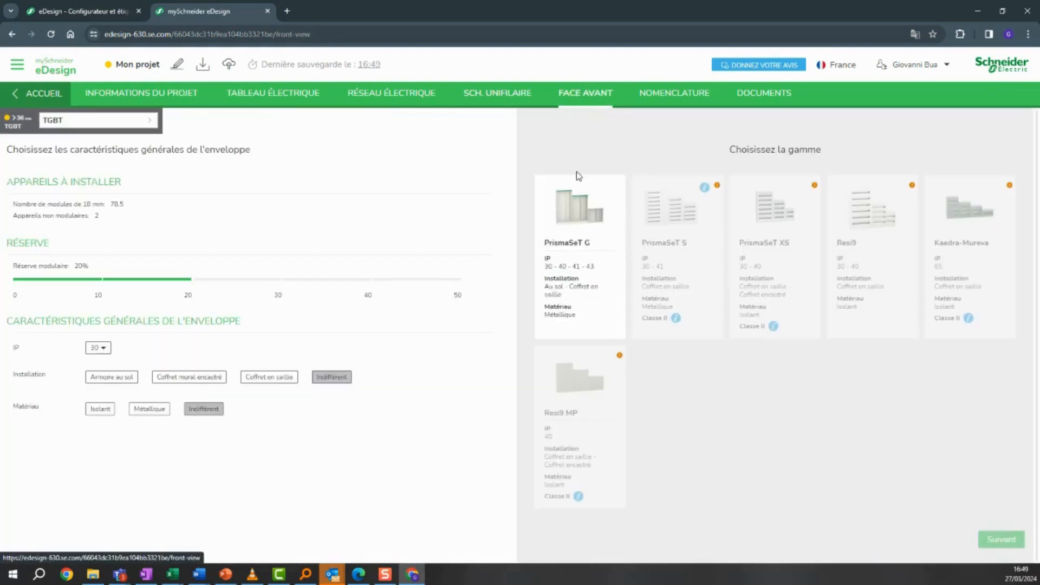
{"action": "left_click", "coordinate": [567, 225]}
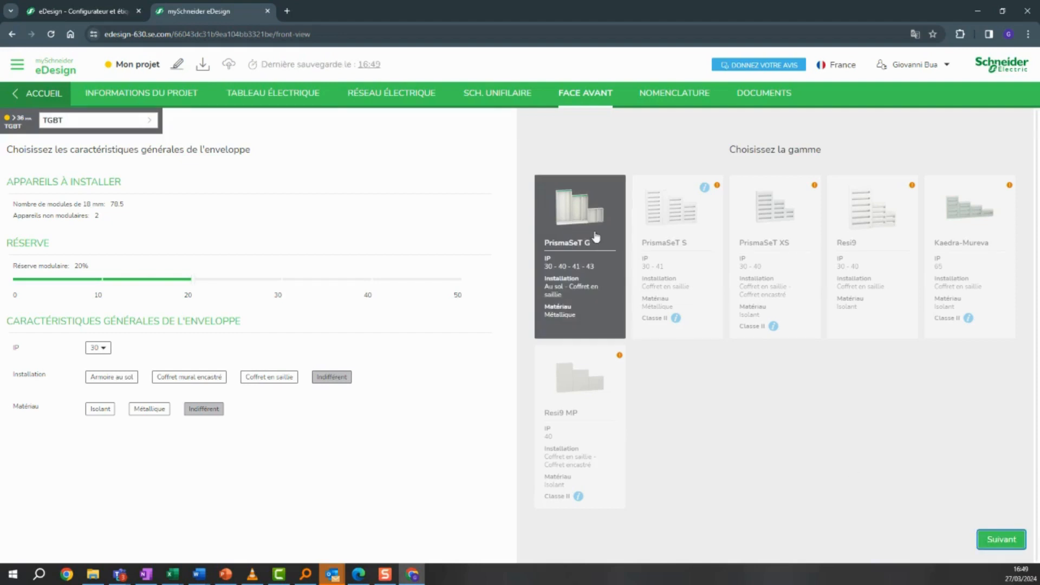
{"action": "left_click", "coordinate": [1002, 541]}
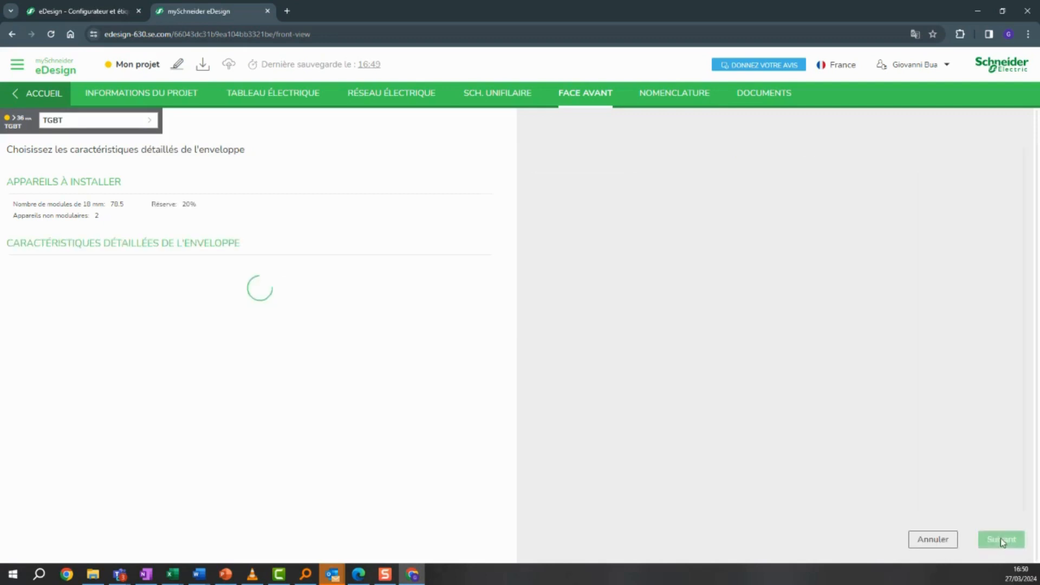
{"action": "left_click", "coordinate": [97, 298]}
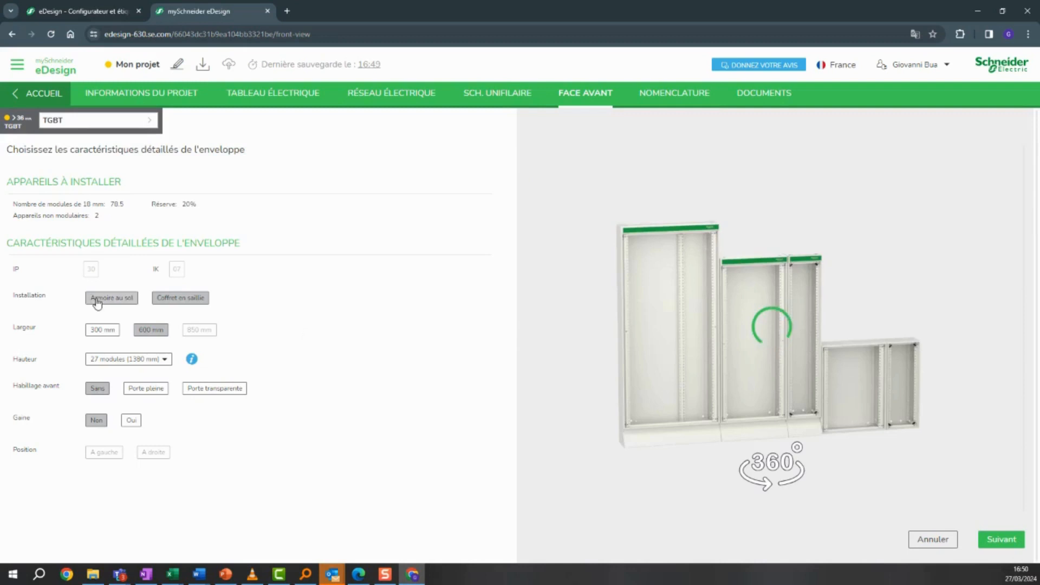
{"action": "left_click", "coordinate": [980, 541]}
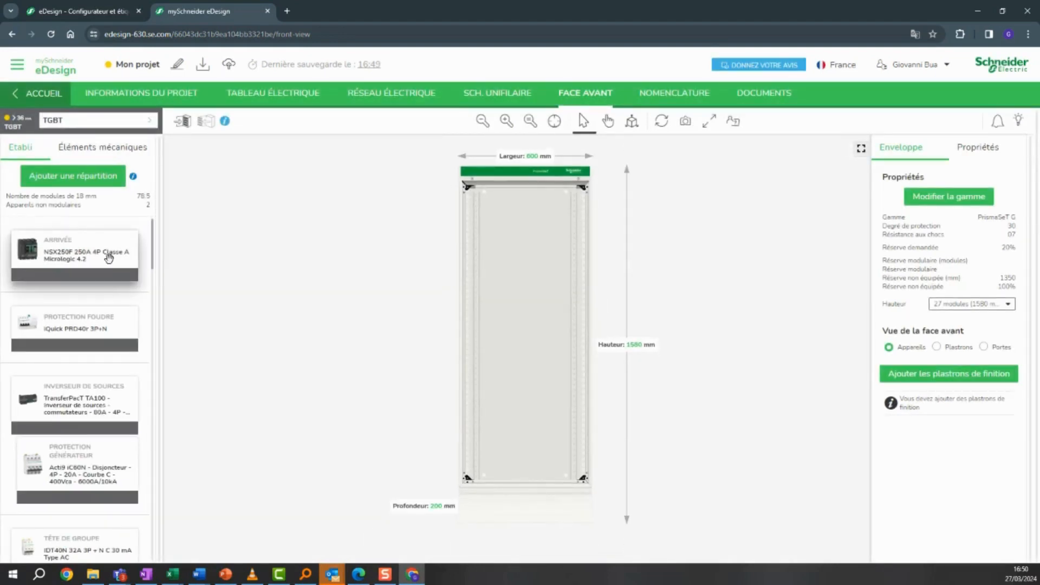
Place the NSX250F 250A incomer near the top of the cabinet and install all remaining devices automatically.
{"action": "left_click_drag", "start_coordinate": [108, 258], "coordinate": [526, 230]}
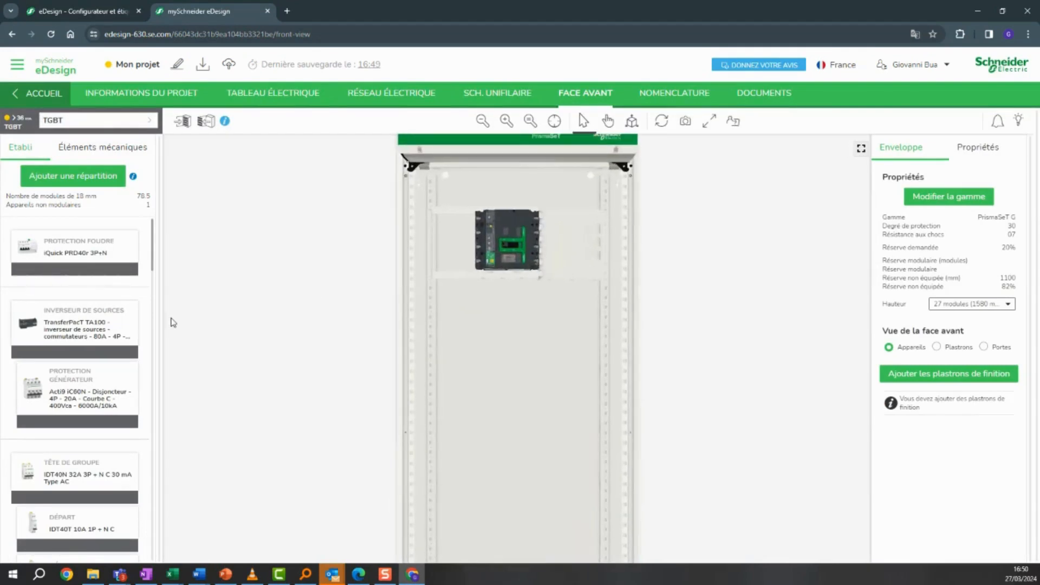
{"action": "scroll", "coordinate": [160, 233], "scroll_direction": "down", "scroll_amount": 2}
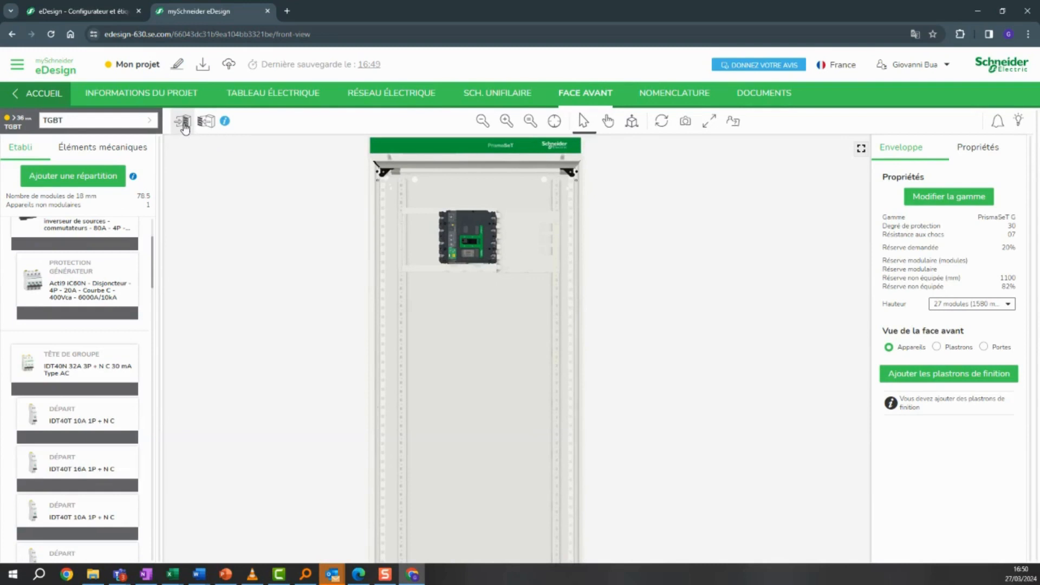
{"action": "left_click", "coordinate": [183, 126]}
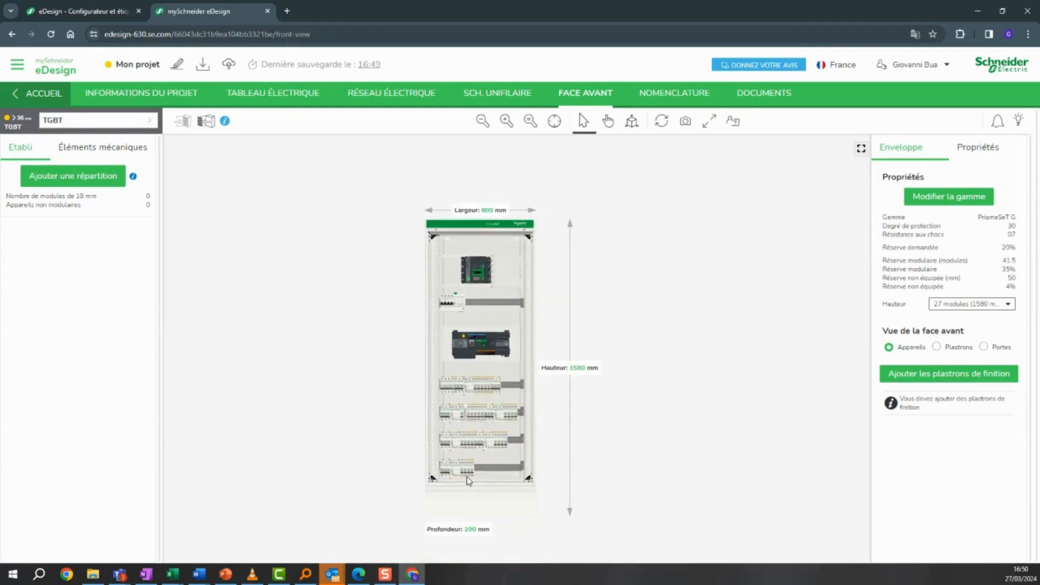
Examine the automatic layout of the cabinet, checking individual devices in the second row of modular breakers.
{"action": "scroll", "coordinate": [485, 397], "scroll_direction": "up", "scroll_amount": 2}
{"action": "scroll", "coordinate": [502, 373], "scroll_direction": "up", "scroll_amount": 2}
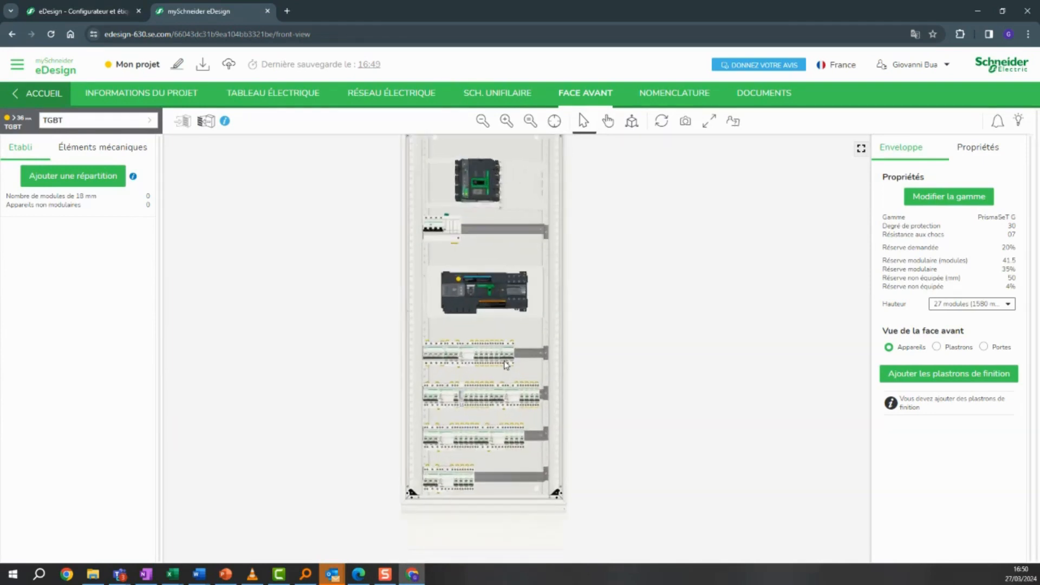
{"action": "left_click", "coordinate": [437, 400]}
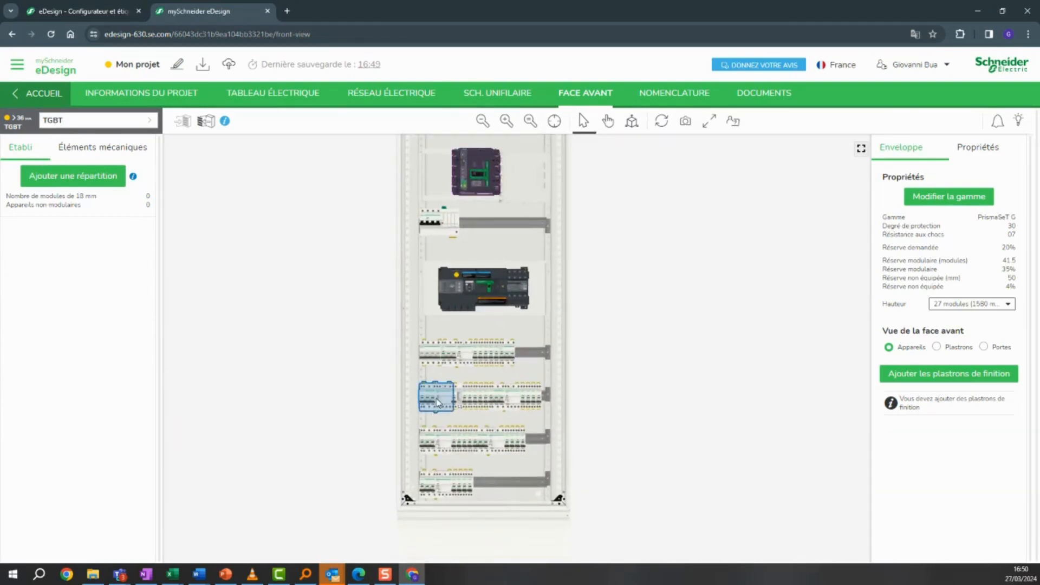
{"action": "mouse_move", "coordinate": [437, 400]}
{"action": "left_mouse_down"}
{"action": "mouse_move", "coordinate": [539, 361]}
{"action": "mouse_move", "coordinate": [431, 393]}
{"action": "mouse_move", "coordinate": [436, 401]}
{"action": "left_mouse_up"}
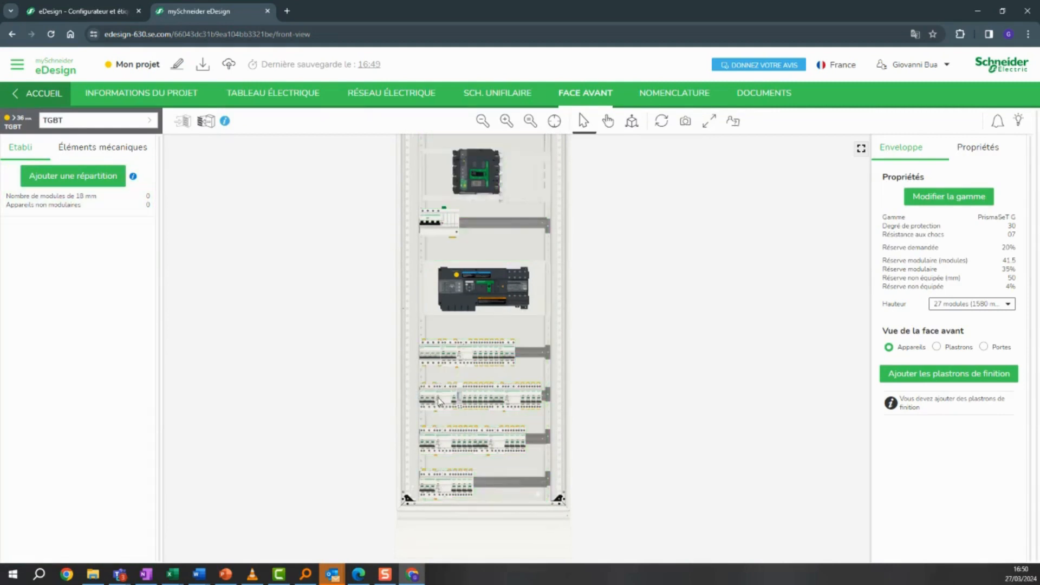
{"action": "left_click", "coordinate": [477, 399]}
{"action": "scroll", "coordinate": [462, 397], "scroll_direction": "up", "scroll_amount": 2}
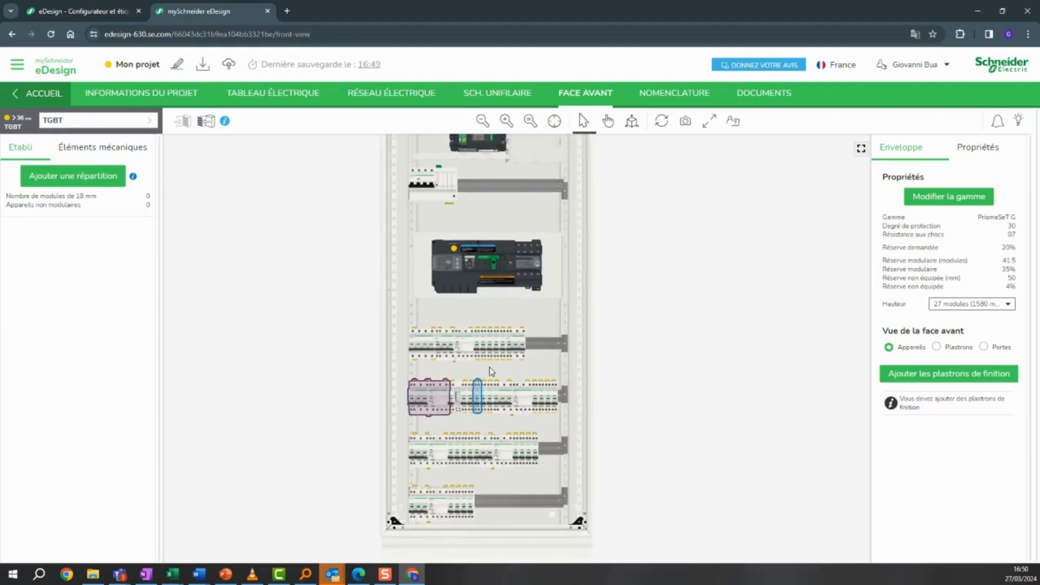
{"action": "scroll", "coordinate": [457, 404], "scroll_direction": "up", "scroll_amount": 1}
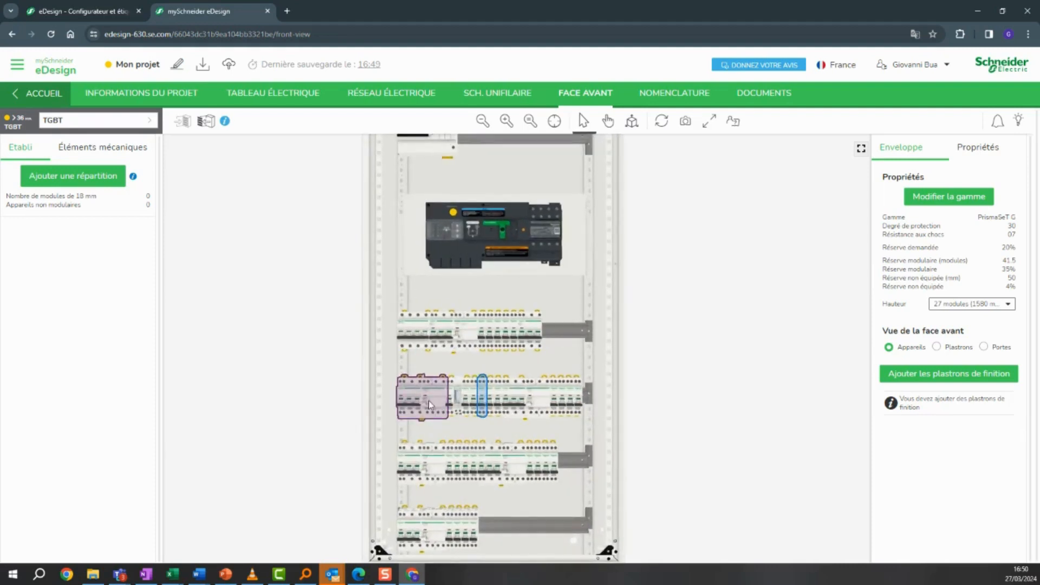
{"action": "scroll", "coordinate": [512, 387], "scroll_direction": "down", "scroll_amount": 4}
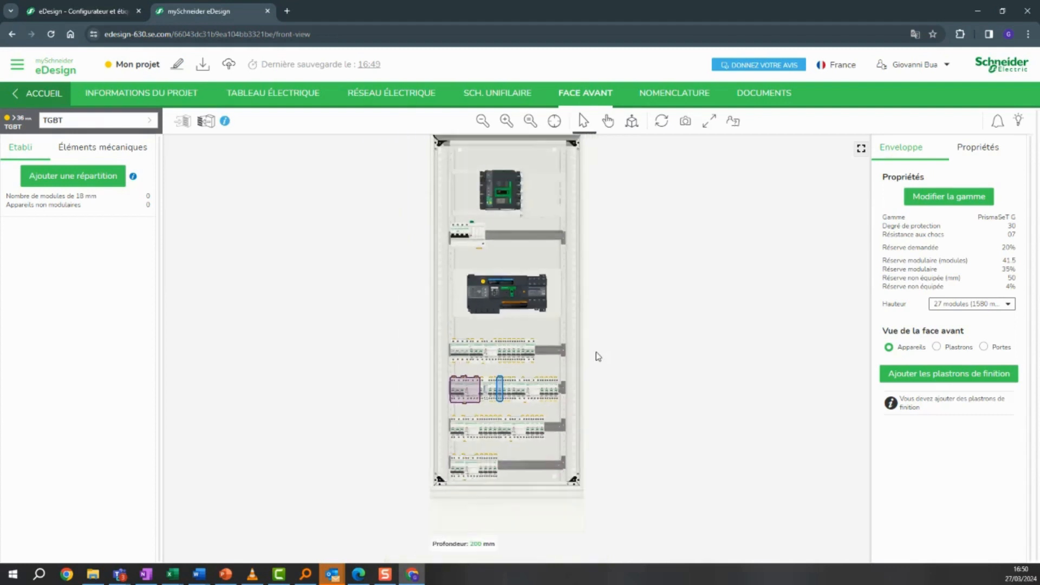
Set the floor-standing cabinet's height to 36 modules (2030 mm).
{"action": "left_click", "coordinate": [564, 193]}
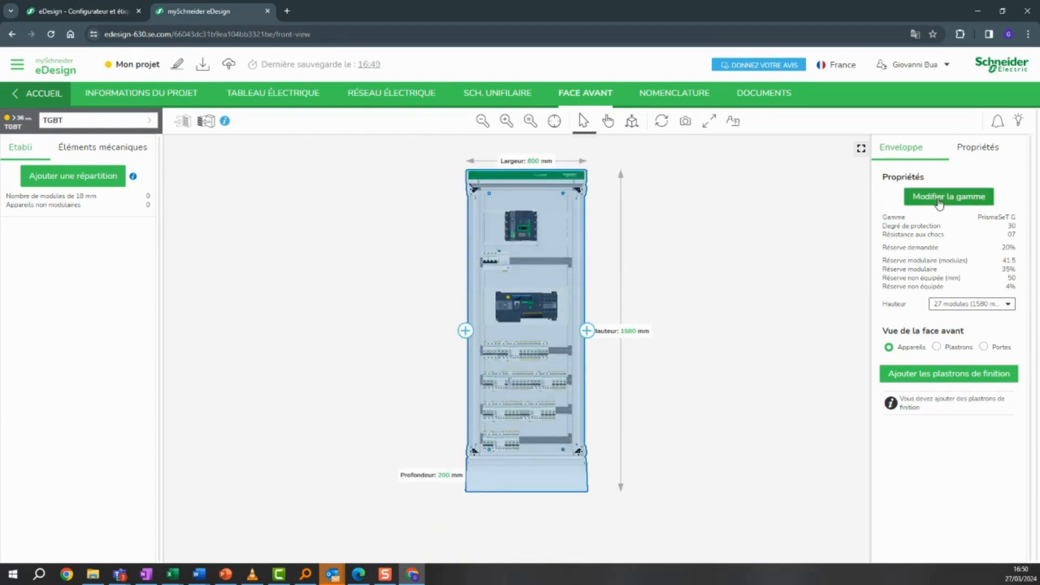
{"action": "left_click", "coordinate": [959, 304]}
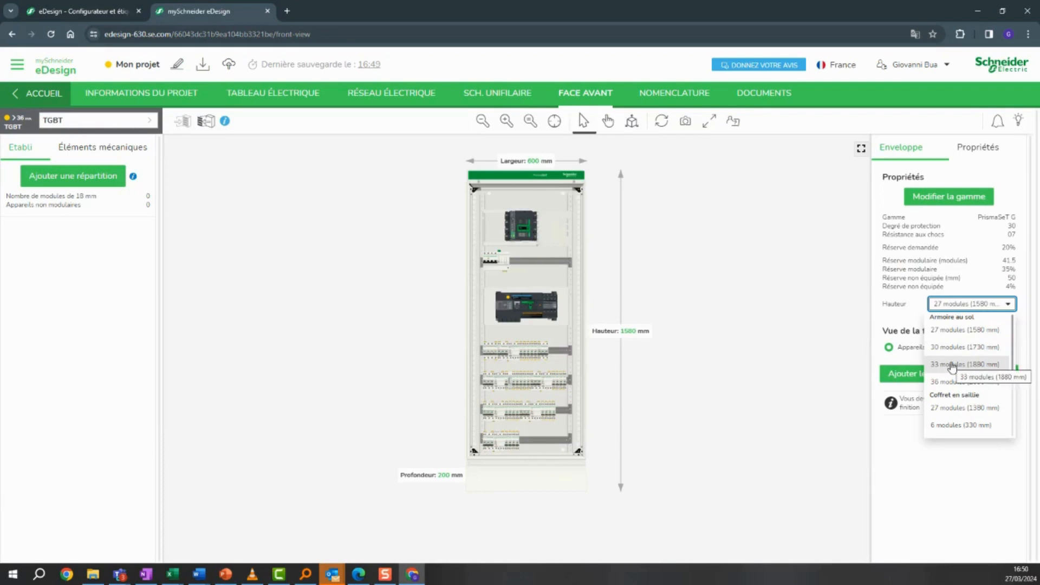
{"action": "left_click", "coordinate": [952, 382]}
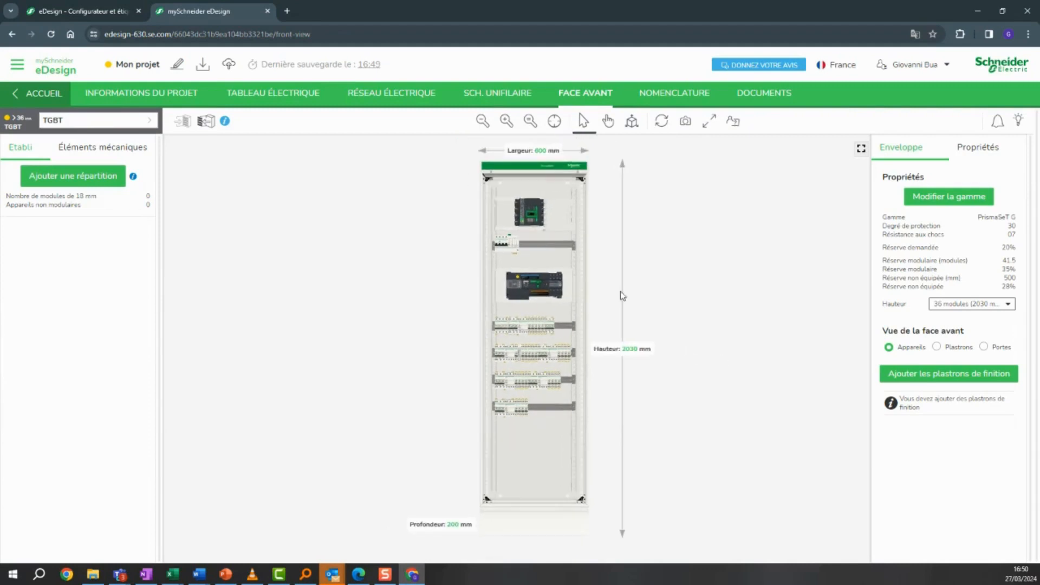
{"action": "left_click", "coordinate": [544, 174]}
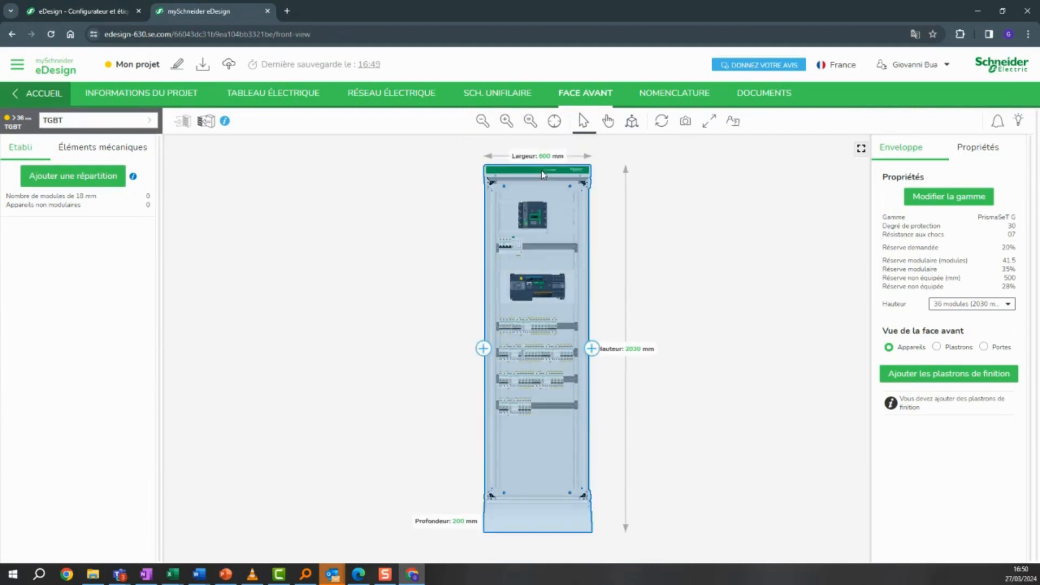
{"action": "left_click", "coordinate": [483, 349]}
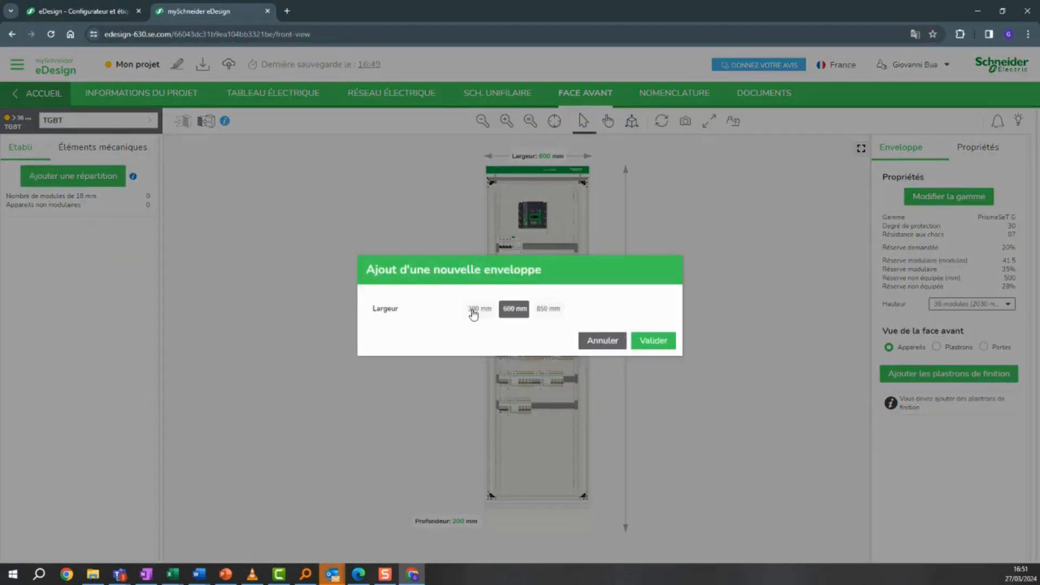
{"action": "left_click", "coordinate": [592, 342]}
Add a new 300 mm wide enclosure on the left side of the 600 mm cabinet.
{"action": "left_click", "coordinate": [526, 174]}
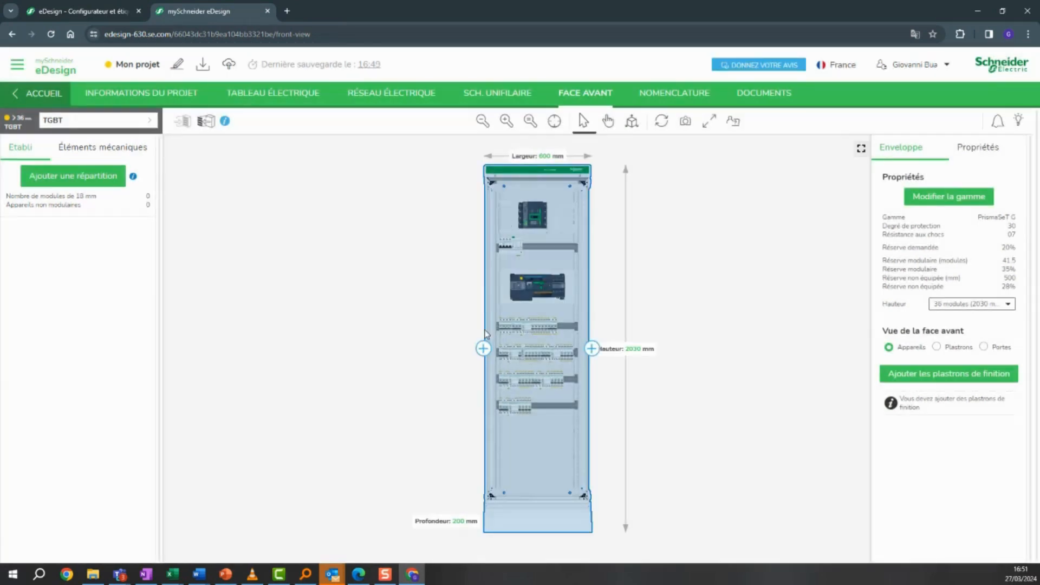
{"action": "left_click", "coordinate": [483, 349]}
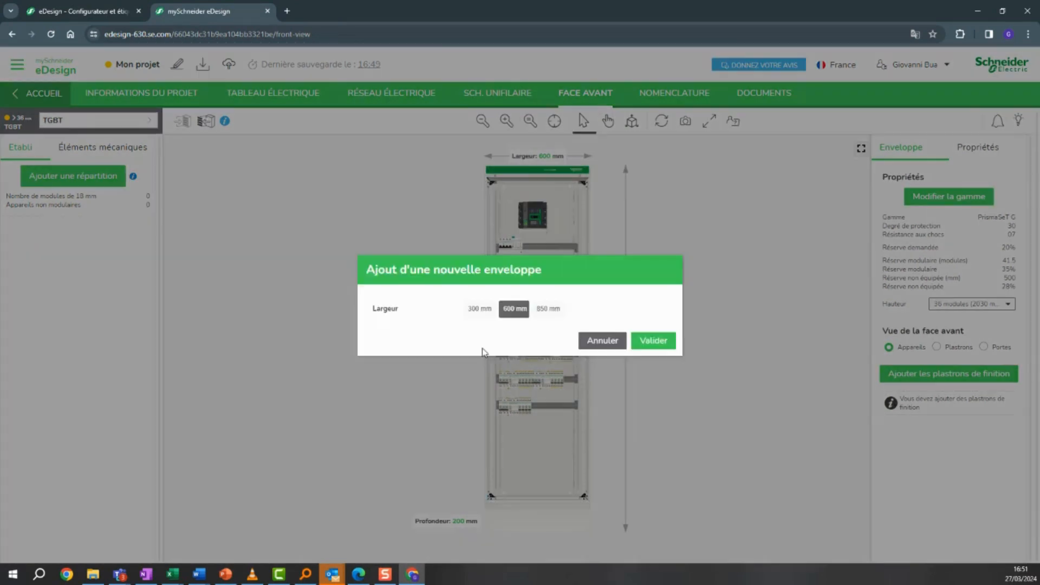
{"action": "left_click", "coordinate": [473, 310]}
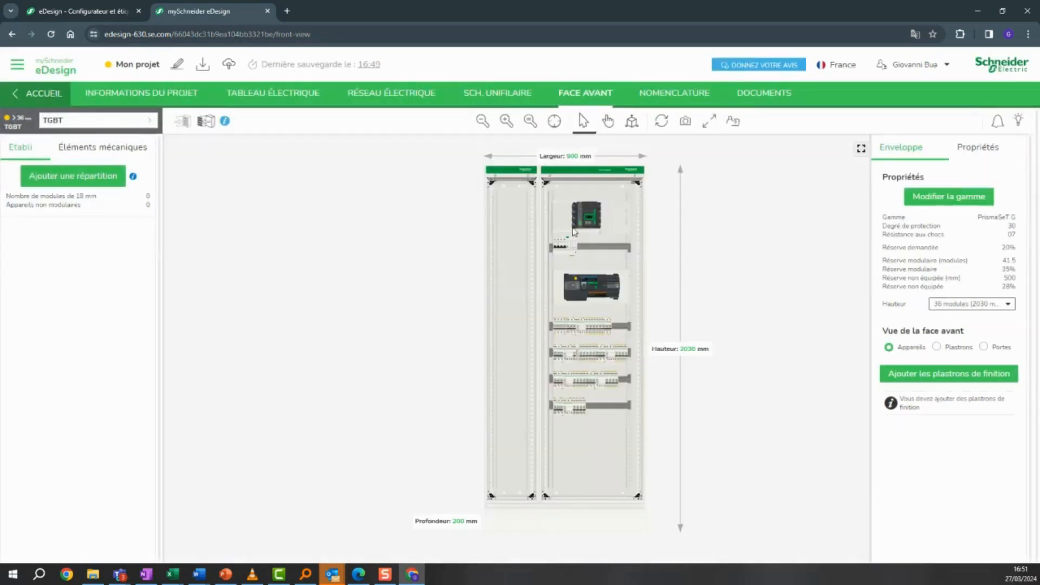
Move the NSX250F incomer from the main cabinet to the upper part of the 300 mm enclosure.
{"action": "scroll", "coordinate": [593, 247], "scroll_direction": "up", "scroll_amount": 2}
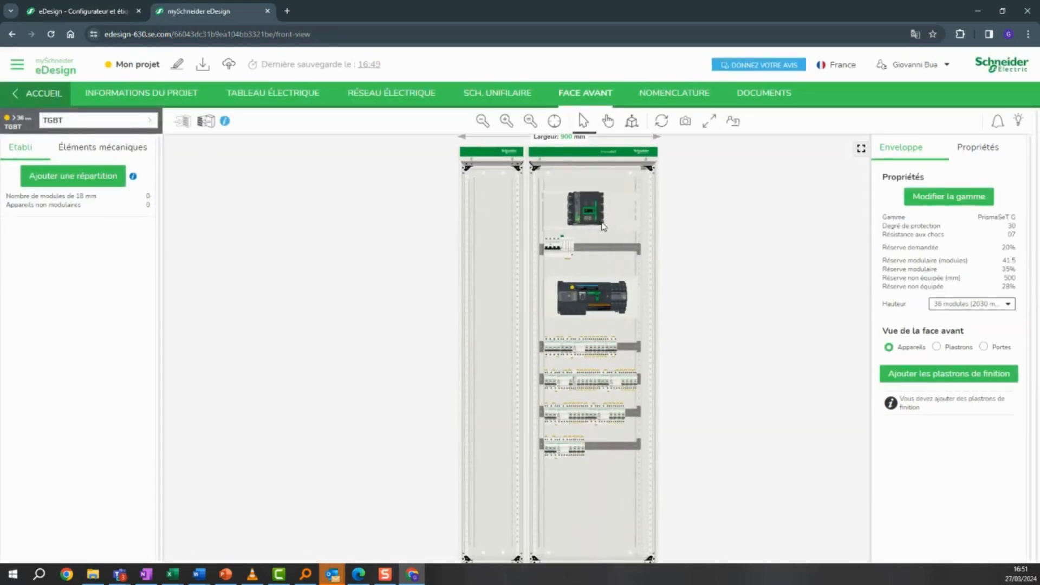
{"action": "left_click_drag", "start_coordinate": [601, 222], "coordinate": [106, 281]}
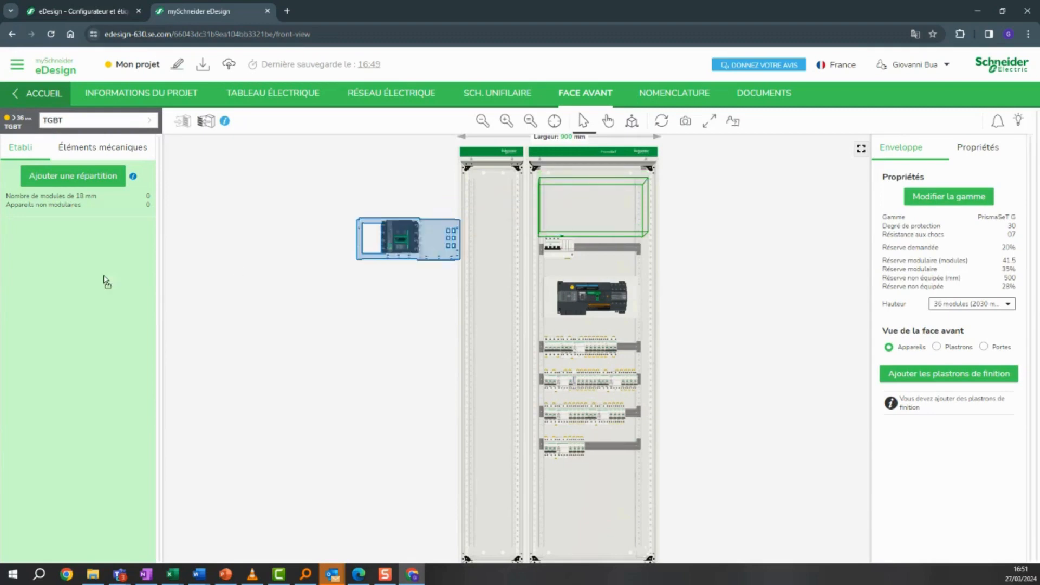
{"action": "left_click_drag", "start_coordinate": [548, 243], "coordinate": [494, 234]}
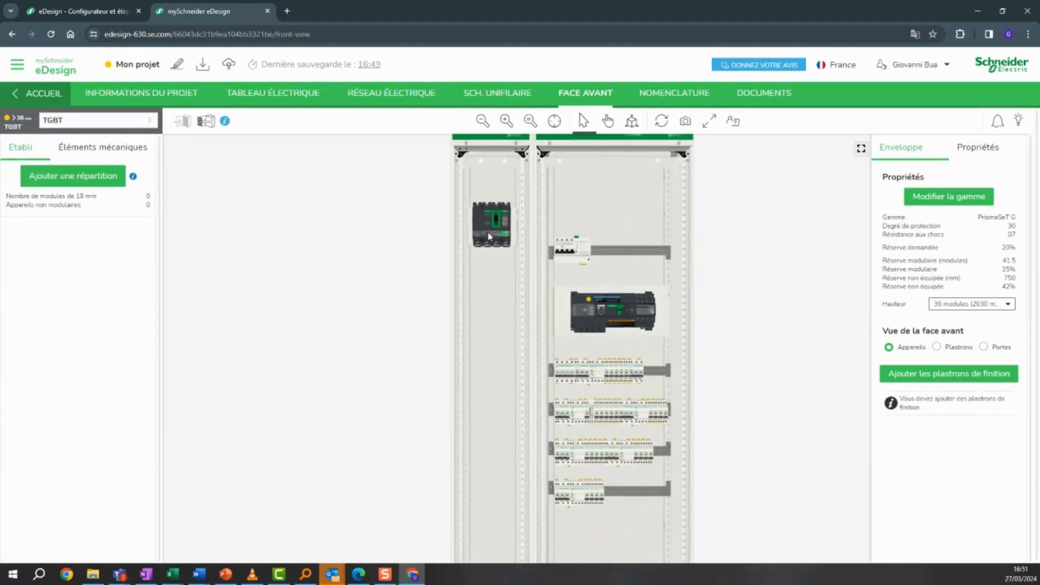
Add a Linergy BW distribution rated 250 A, 3P, 1000 mm long without connection, and mount it in the main cabinet.
{"action": "left_click", "coordinate": [81, 176]}
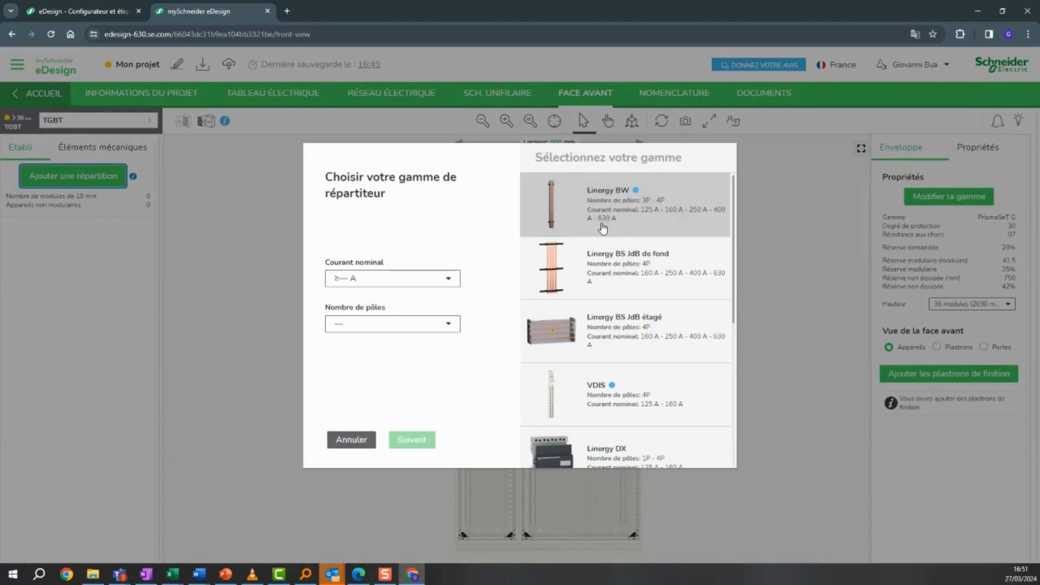
{"action": "left_click", "coordinate": [353, 439]}
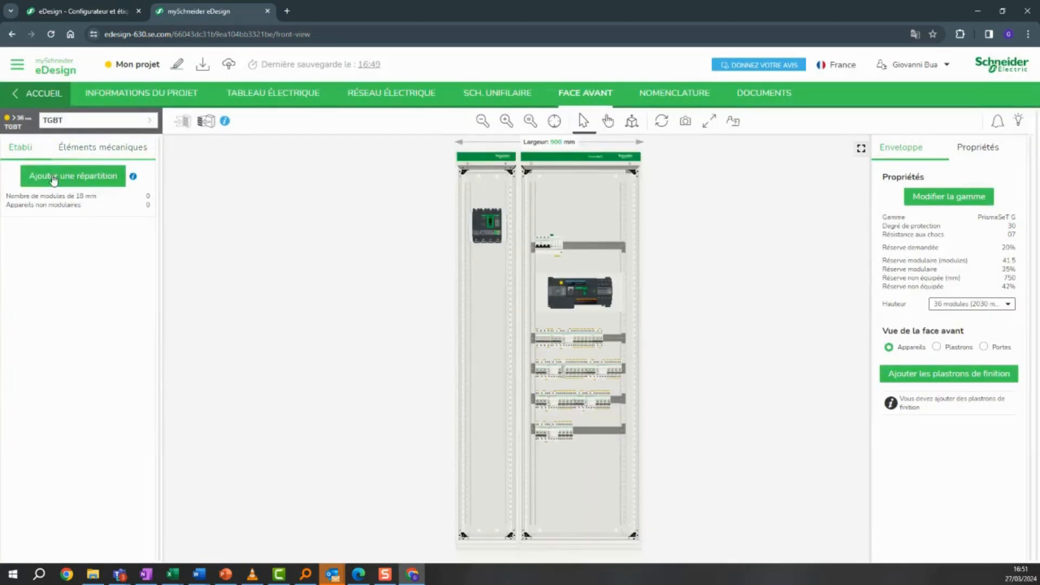
{"action": "left_click", "coordinate": [87, 179]}
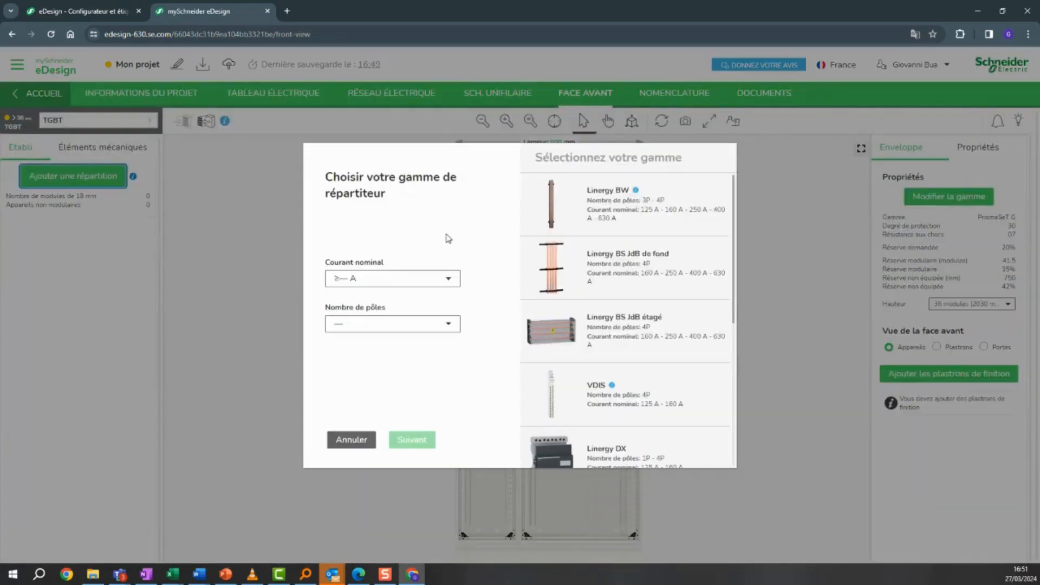
{"action": "left_click", "coordinate": [618, 228]}
{"action": "left_click", "coordinate": [417, 441]}
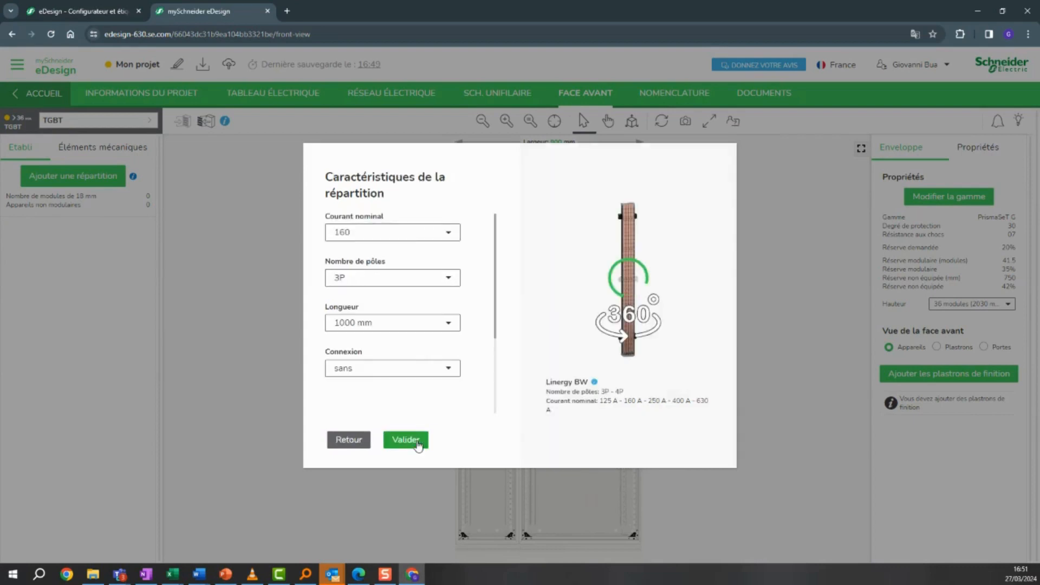
{"action": "left_click", "coordinate": [387, 232]}
{"action": "left_click", "coordinate": [367, 288]}
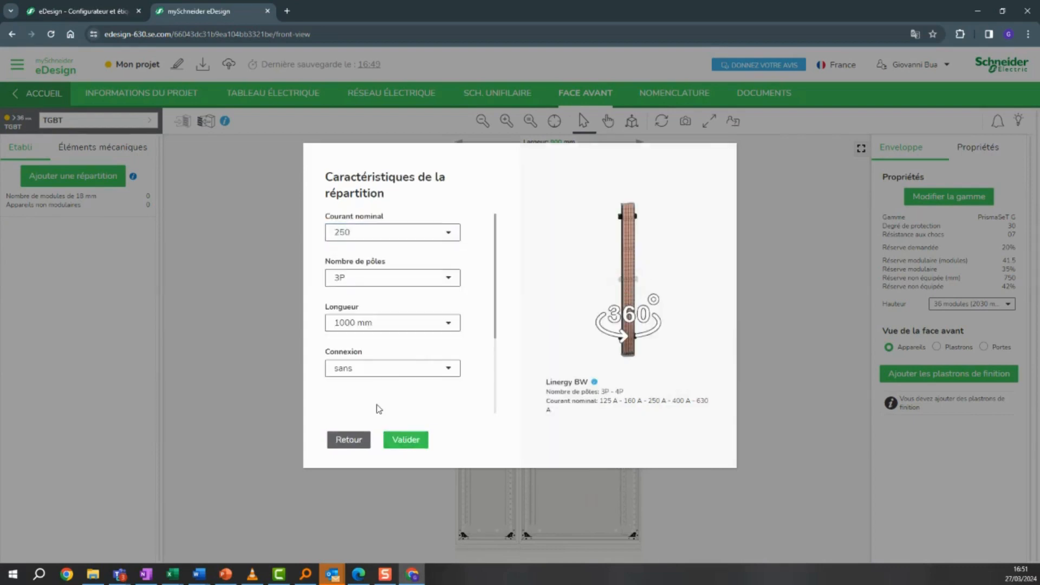
{"action": "left_click", "coordinate": [405, 439]}
{"action": "left_click_drag", "start_coordinate": [99, 256], "coordinate": [538, 304]}
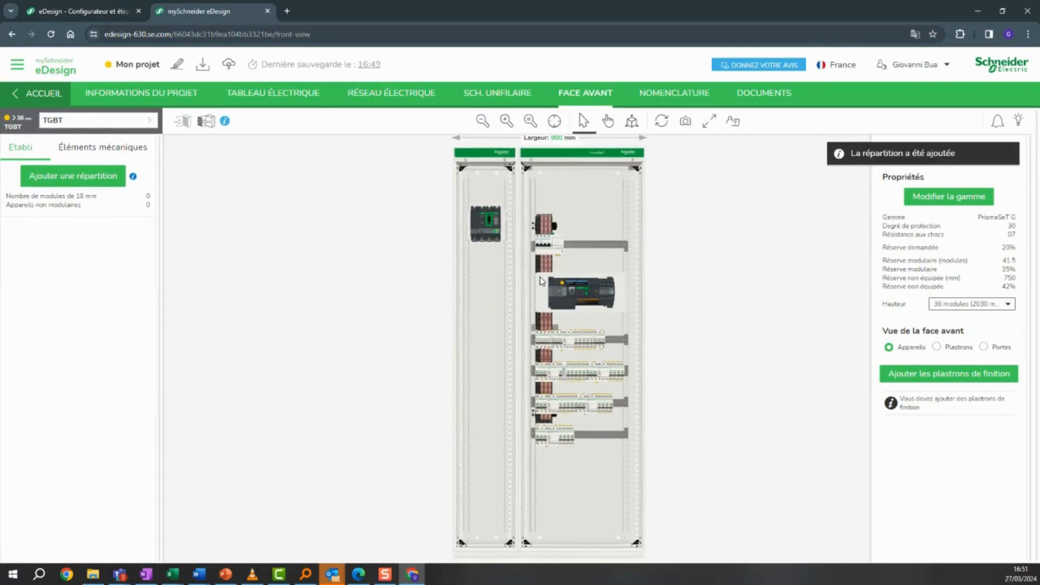
Set the NSX250F installation system's downstream connection to Linergy BW bloc avec connexion préfabriquée.
{"action": "right_click", "coordinate": [473, 227]}
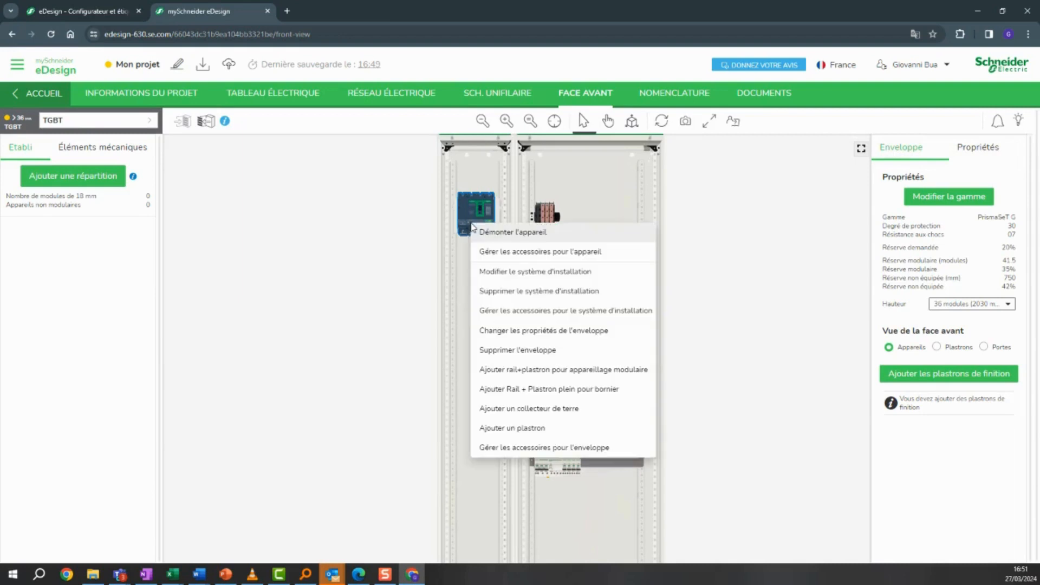
{"action": "left_click", "coordinate": [508, 273]}
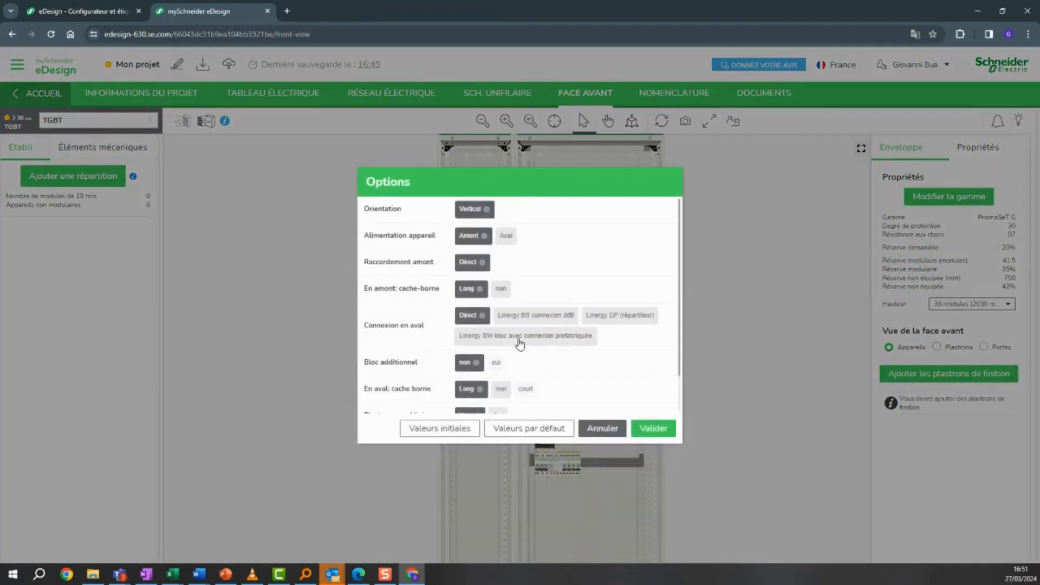
{"action": "left_click_drag", "start_coordinate": [366, 327], "coordinate": [431, 328]}
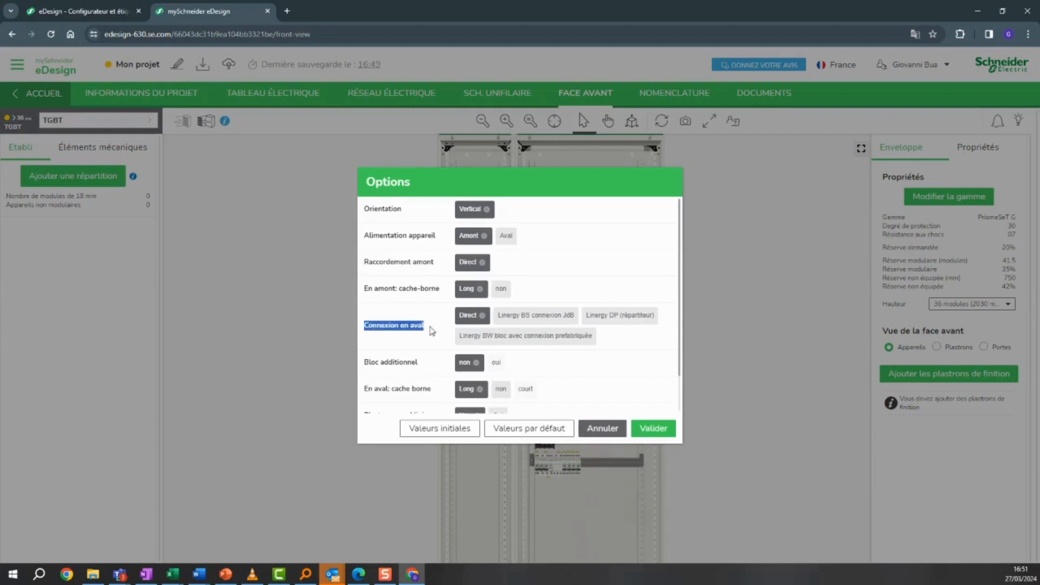
{"action": "left_click", "coordinate": [476, 336]}
{"action": "left_click", "coordinate": [666, 436]}
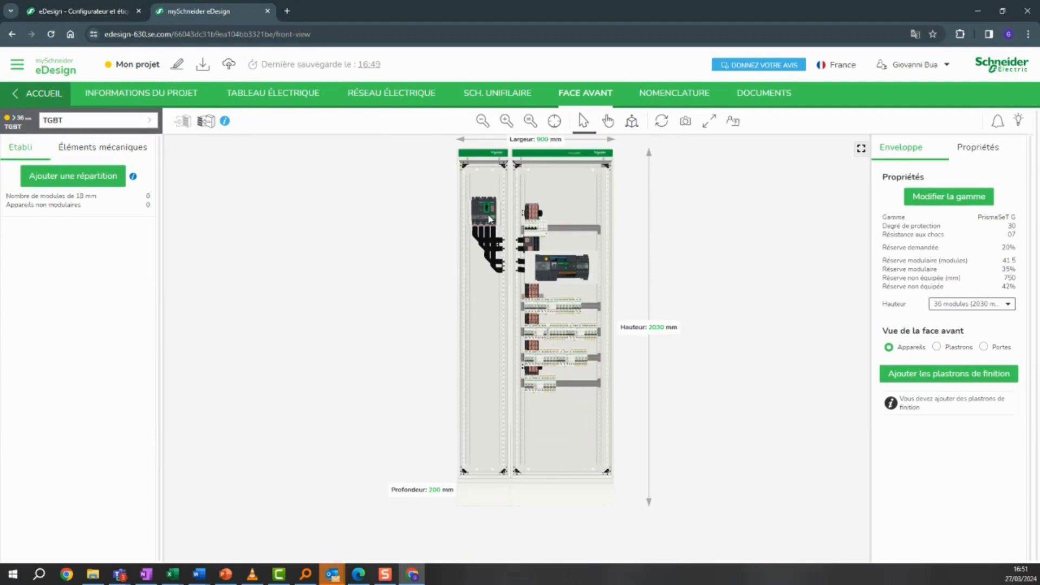
Show the front face with its Plastrons and check the product references of the NSX250F incomer's installation system.
{"action": "scroll", "coordinate": [476, 210], "scroll_direction": "up", "scroll_amount": 2}
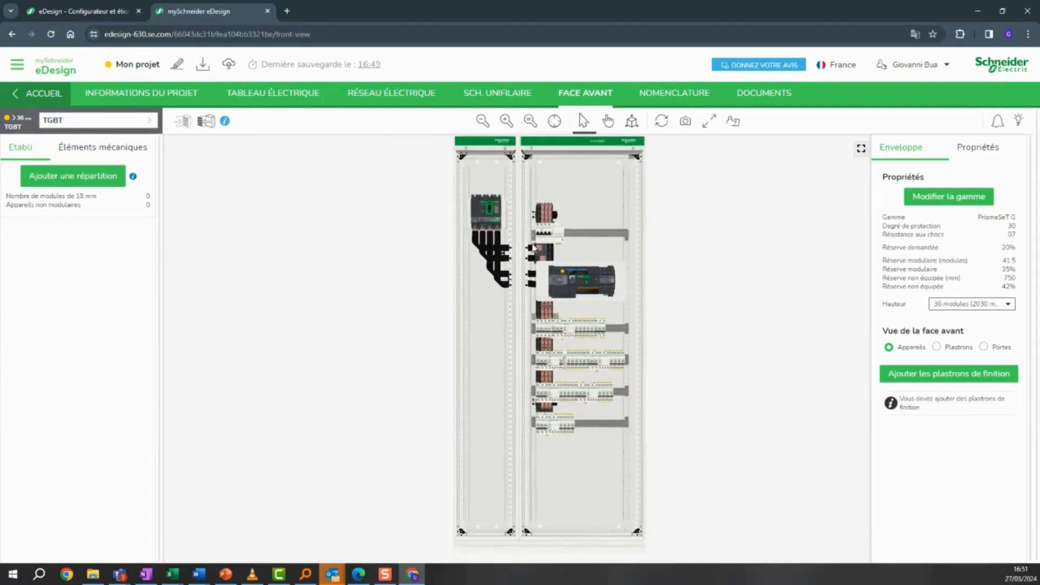
{"action": "left_click", "coordinate": [936, 347]}
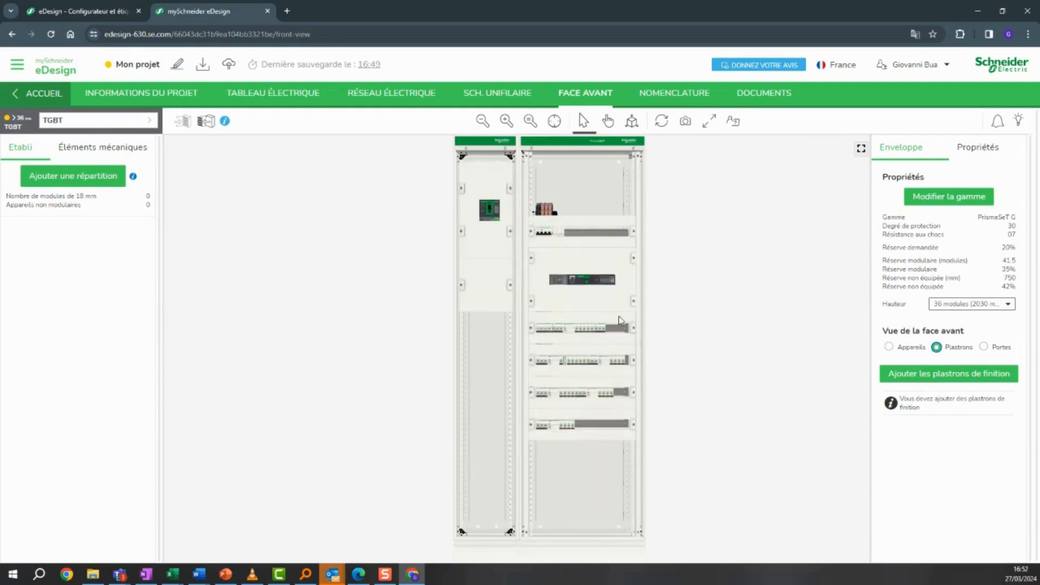
{"action": "scroll", "coordinate": [484, 268], "scroll_direction": "up", "scroll_amount": 2}
{"action": "left_click", "coordinate": [468, 230]}
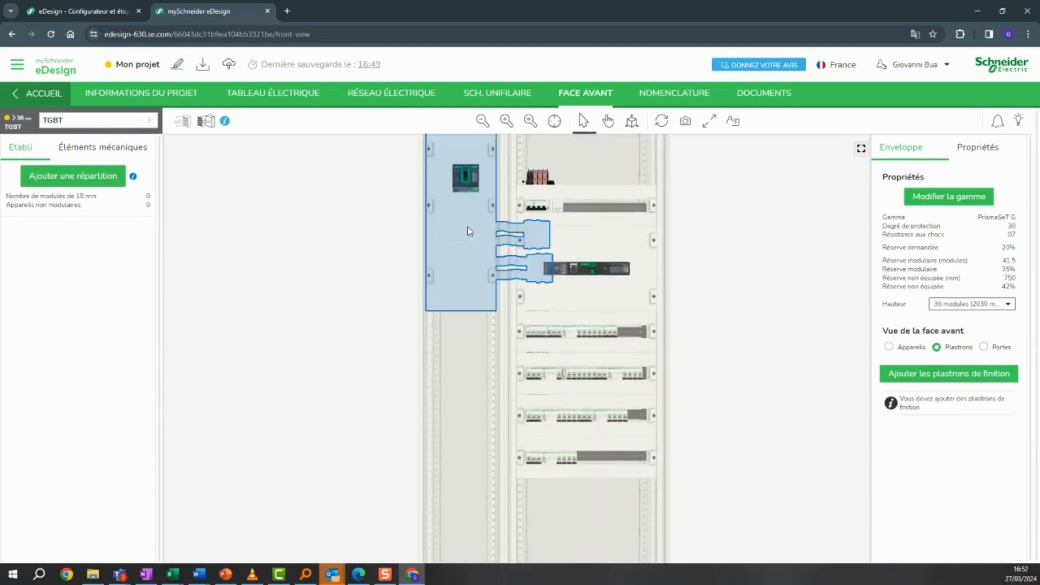
{"action": "left_click", "coordinate": [976, 156]}
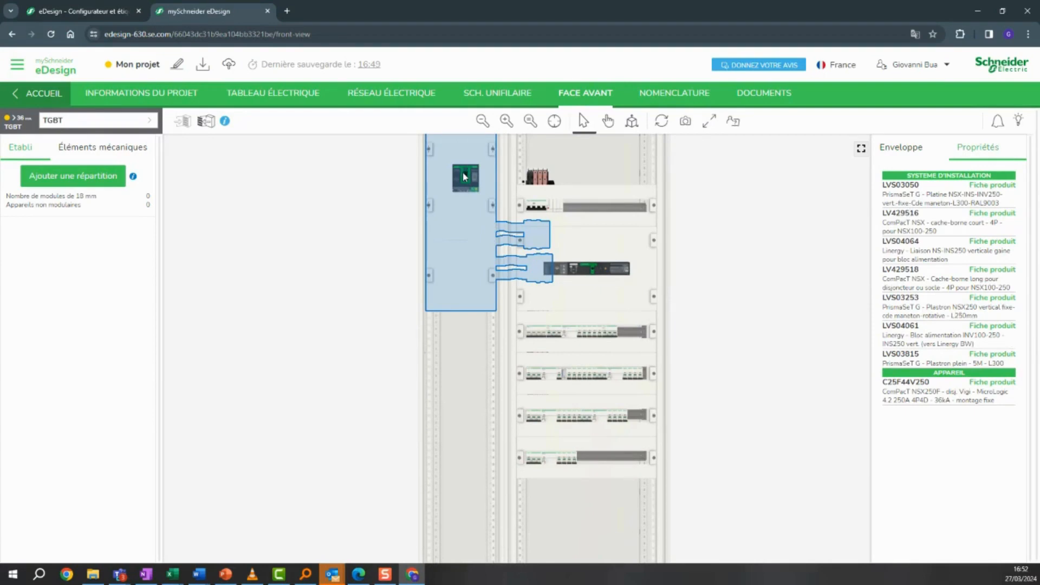
{"action": "scroll", "coordinate": [782, 318], "scroll_direction": "down", "scroll_amount": 1}
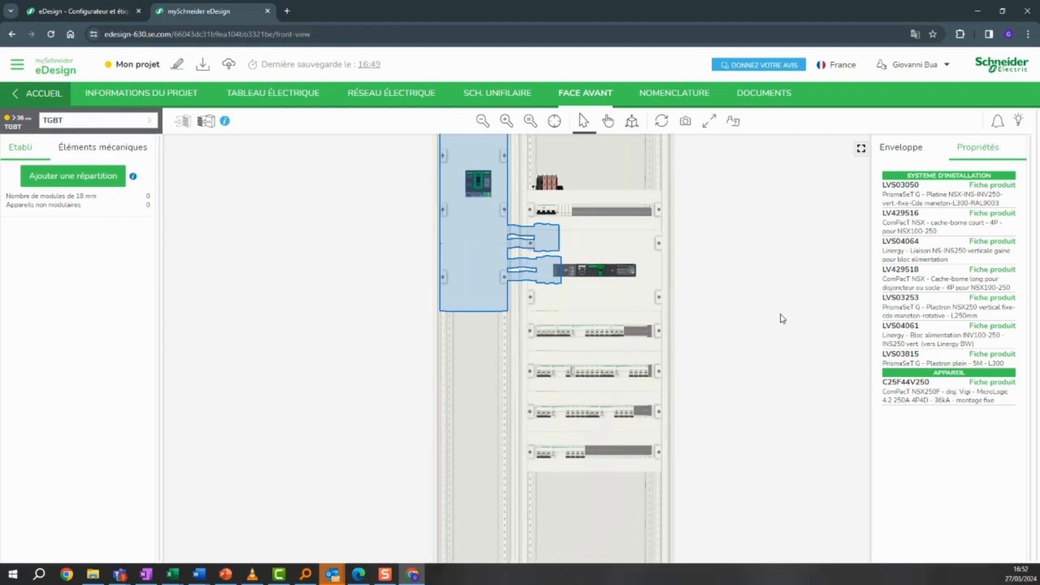
Add the finishing plastrons to complete the front face of both enclosures.
{"action": "left_click", "coordinate": [902, 147]}
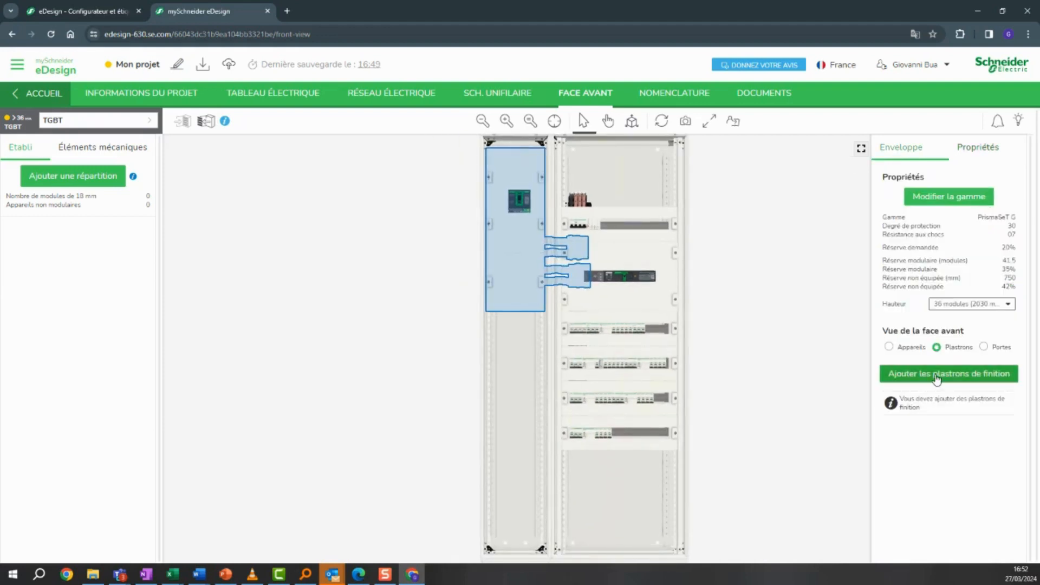
{"action": "left_click", "coordinate": [937, 379]}
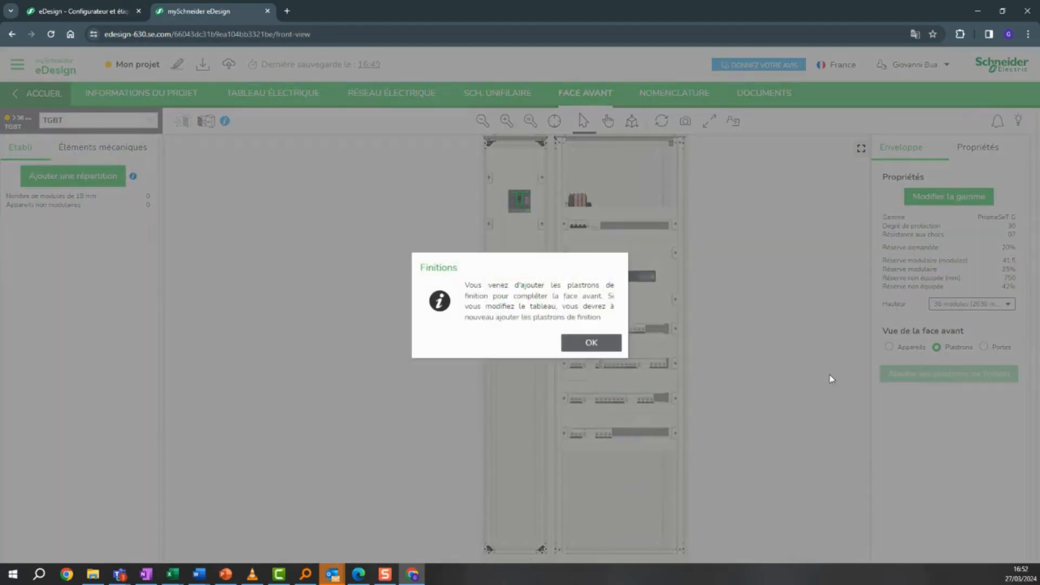
{"action": "left_click", "coordinate": [593, 343]}
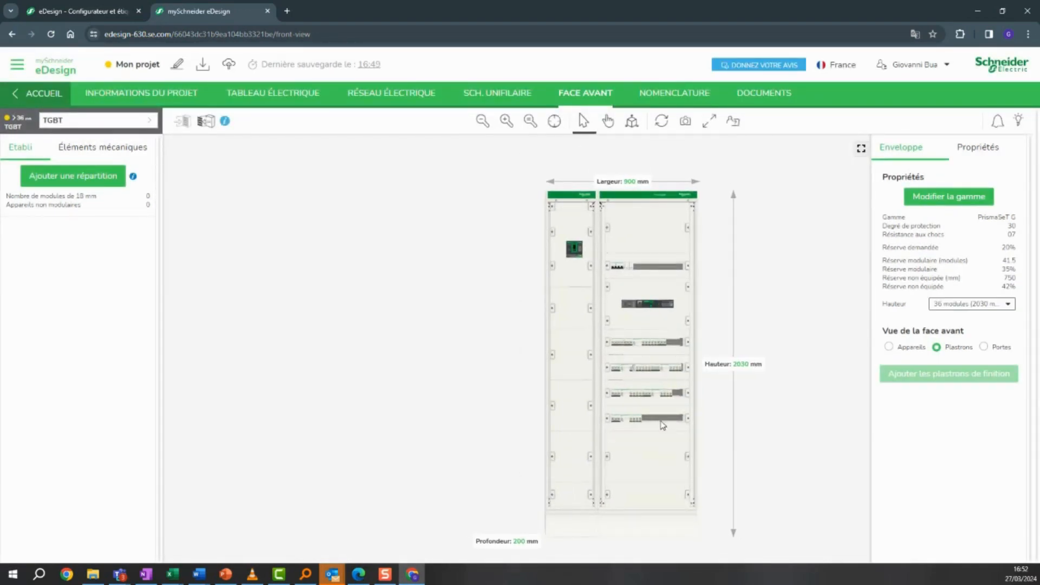
View the mechanical elements available for the enclosure, such as rails, earth collector and plastrons.
{"action": "left_click", "coordinate": [66, 148]}
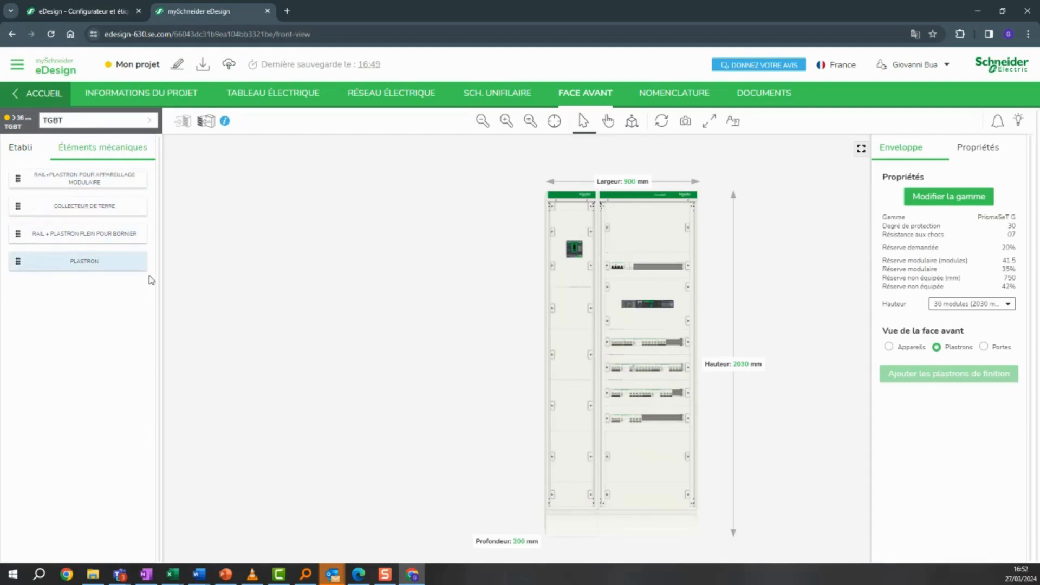
{"action": "scroll", "coordinate": [634, 312], "scroll_direction": "up", "scroll_amount": 1}
{"action": "scroll", "coordinate": [635, 314], "scroll_direction": "up", "scroll_amount": 1}
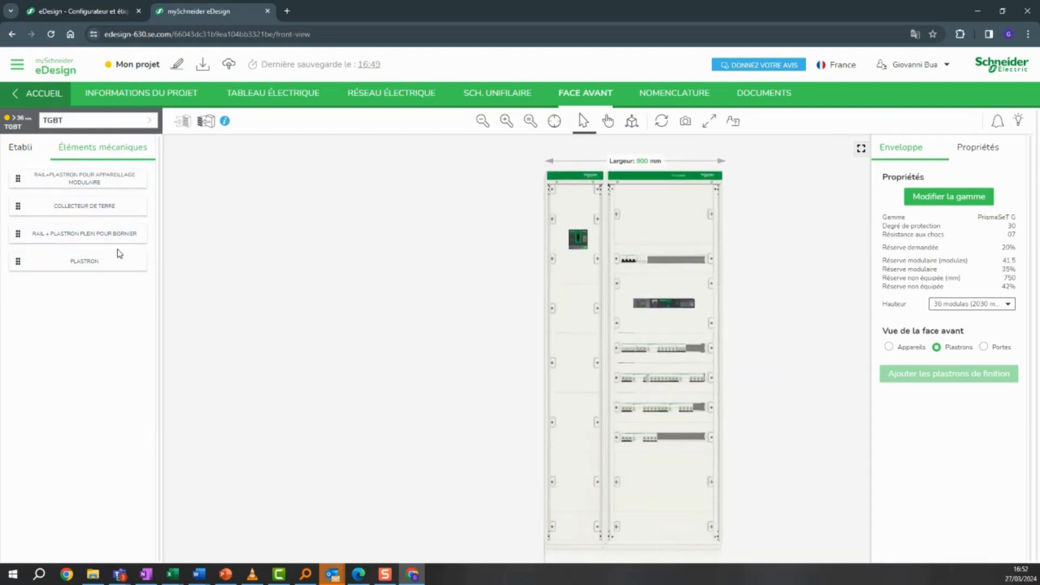
Review the full material list in the nomenclature and add an empty product line under TGBT in Divers.
{"action": "left_click", "coordinate": [663, 95]}
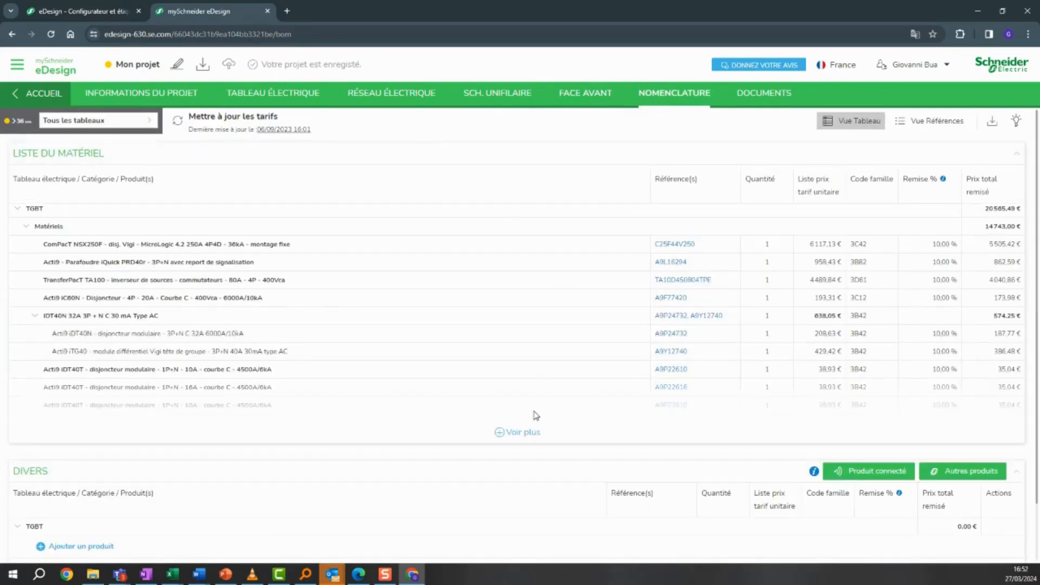
{"action": "left_click", "coordinate": [529, 432]}
{"action": "scroll", "coordinate": [260, 268], "scroll_direction": "down", "scroll_amount": 2}
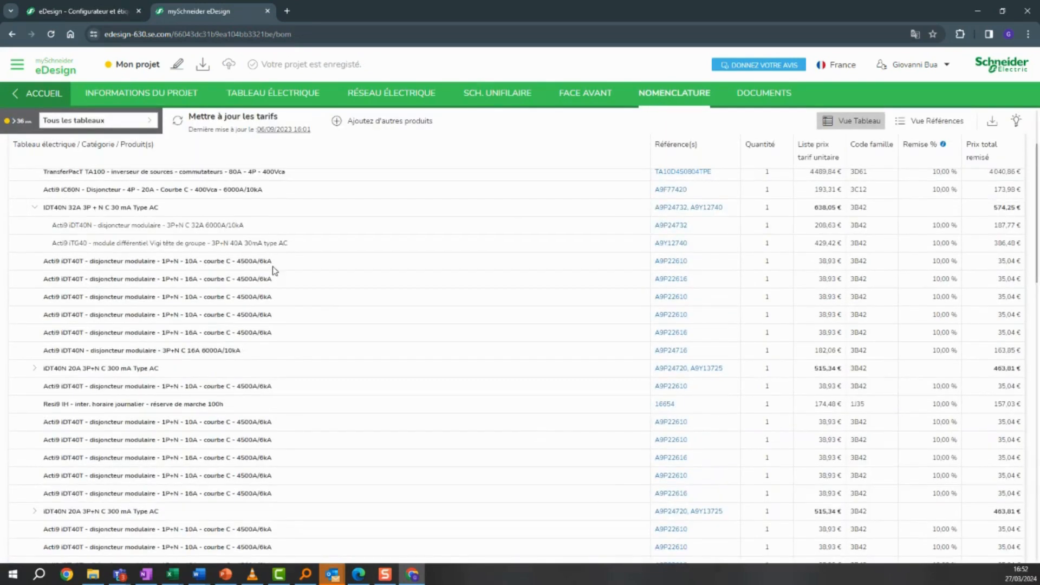
{"action": "scroll", "coordinate": [303, 244], "scroll_direction": "down", "scroll_amount": 10}
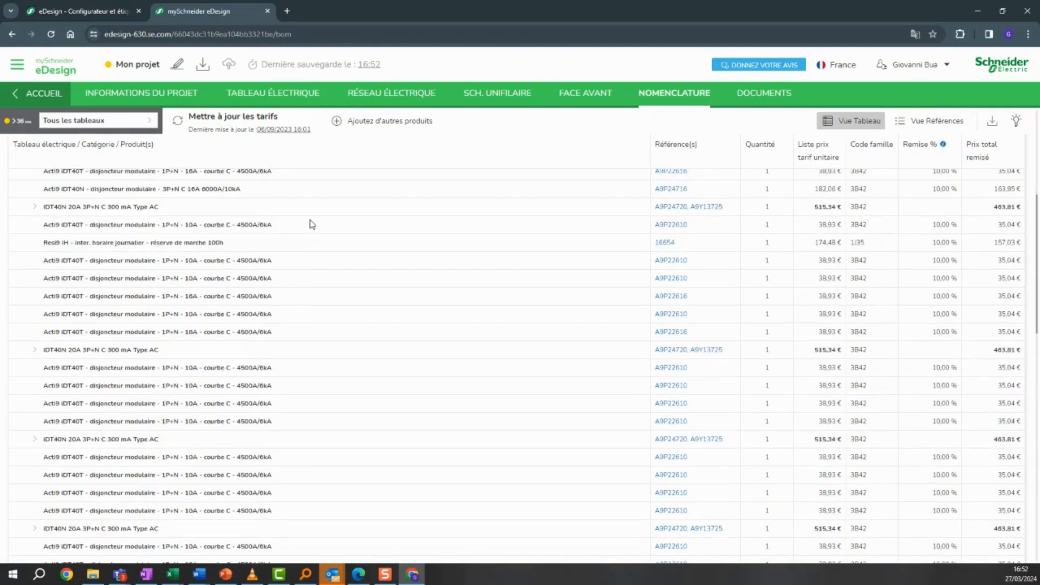
{"action": "scroll", "coordinate": [359, 252], "scroll_direction": "down", "scroll_amount": 5}
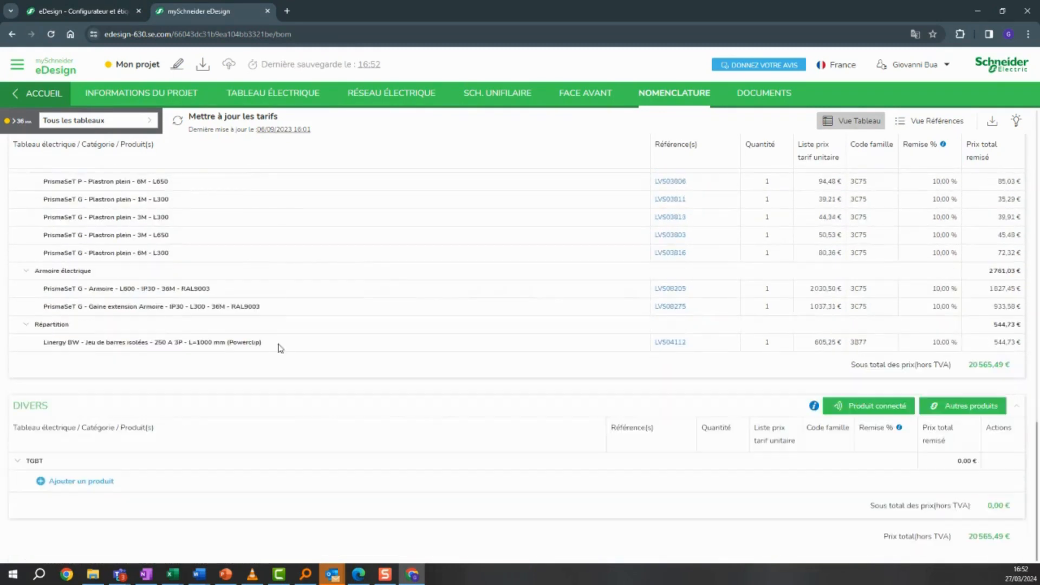
{"action": "left_click", "coordinate": [107, 485]}
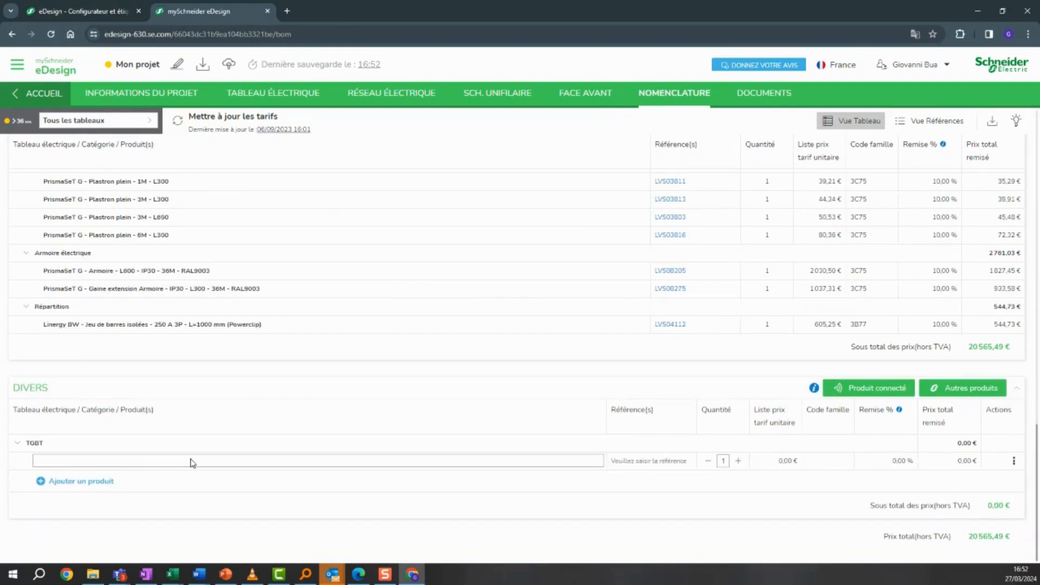
Generate the schéma unifilaire document for the TGBT board and dismiss the feedback request.
{"action": "left_click", "coordinate": [758, 93]}
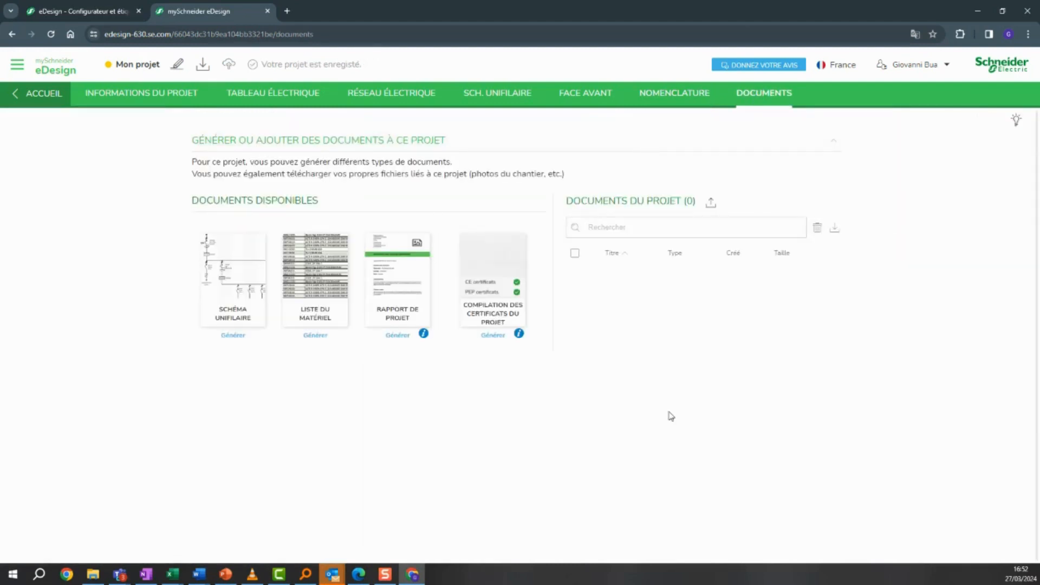
{"action": "left_click", "coordinate": [233, 335]}
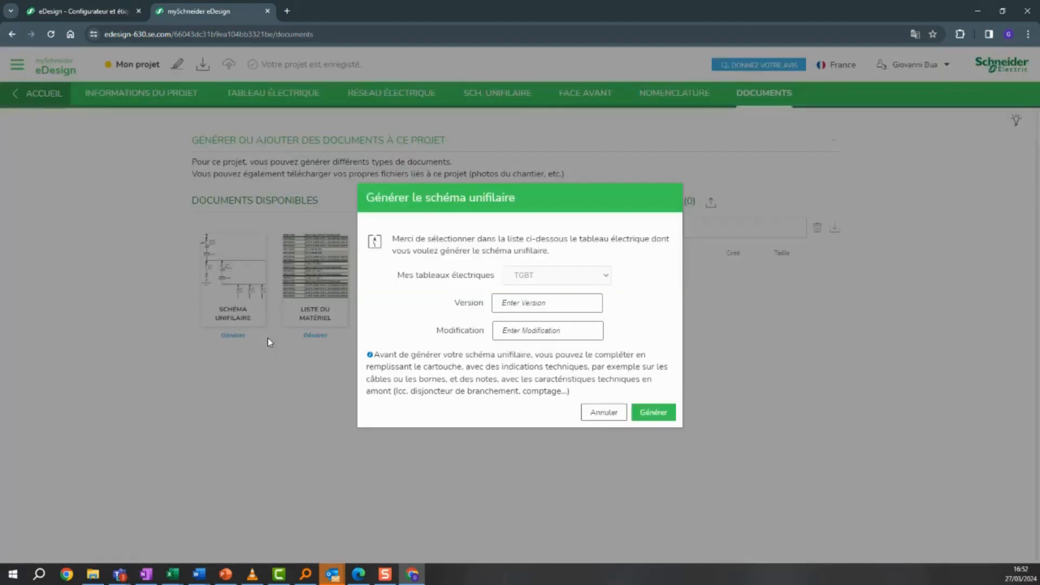
{"action": "left_click", "coordinate": [647, 413]}
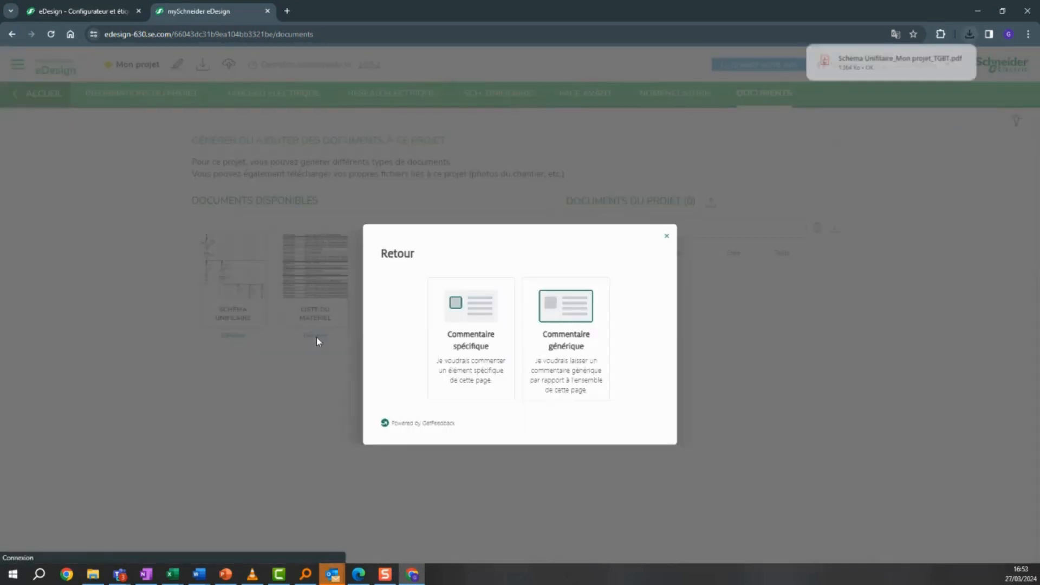
{"action": "left_click", "coordinate": [667, 236]}
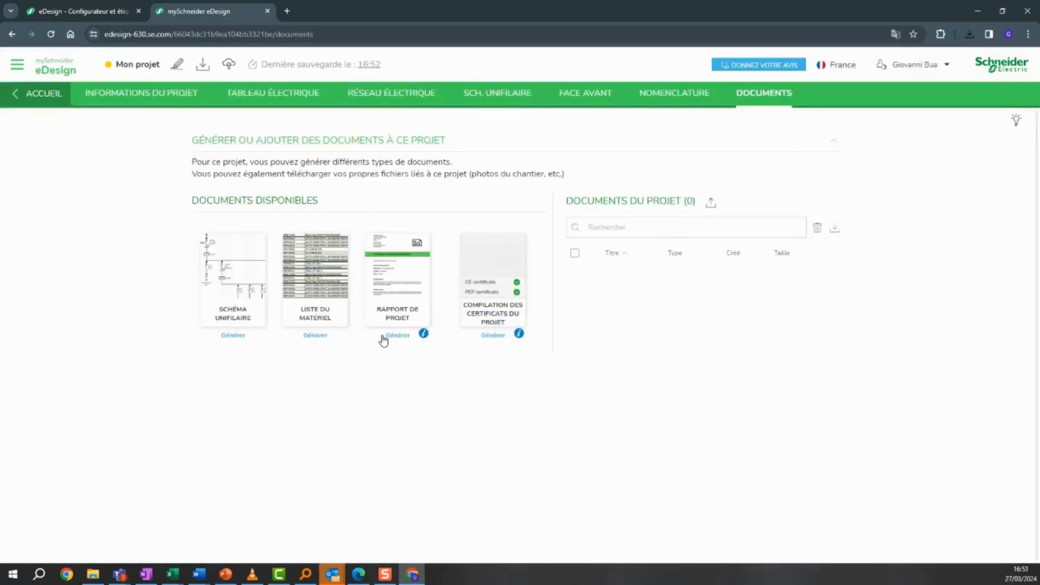
Generate the liste du matériel and the rapport de projet documents for the project.
{"action": "left_click", "coordinate": [316, 335]}
{"action": "left_click", "coordinate": [650, 394]}
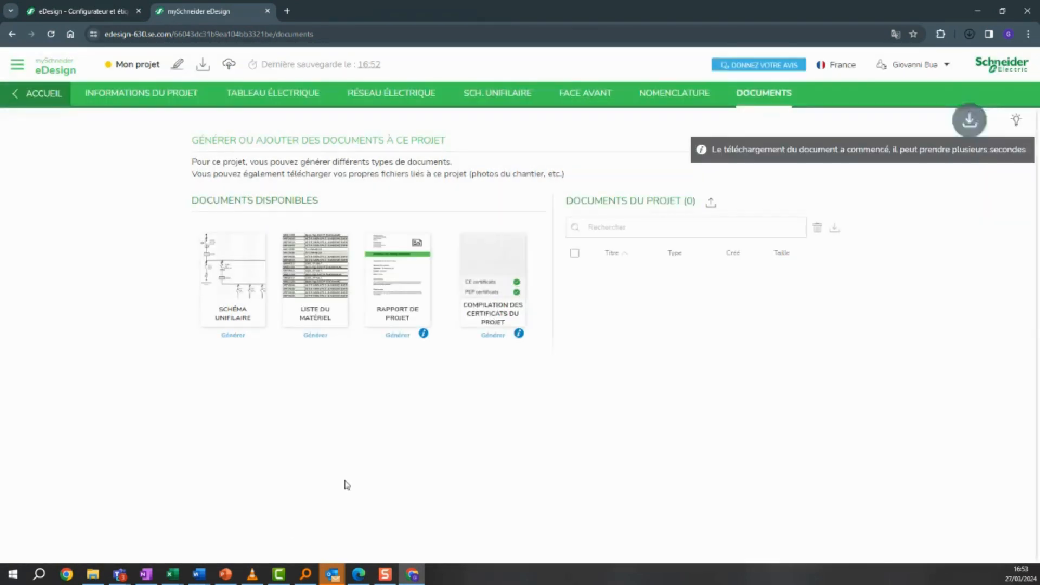
{"action": "left_click", "coordinate": [397, 334]}
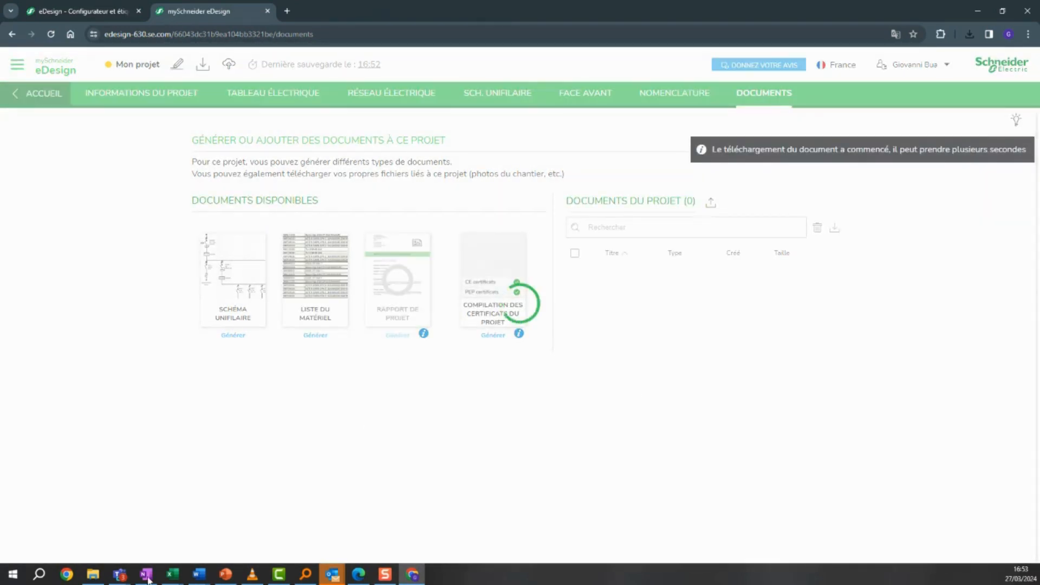
Open the downloaded BoM workbook full screen in Excel and examine the boards, references, designations and quantities in Liste par tableau électrique.
{"action": "left_click", "coordinate": [93, 575]}
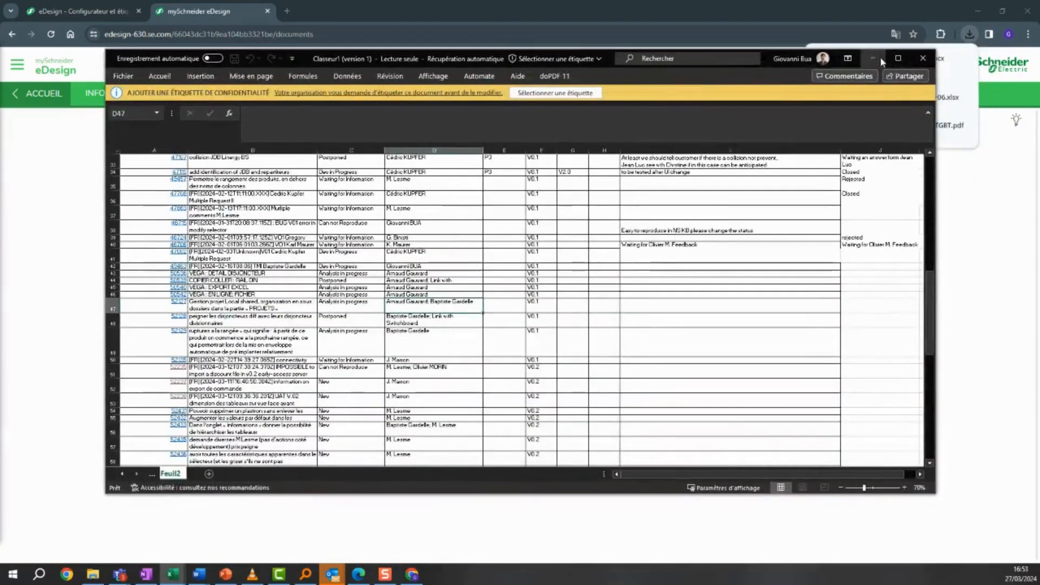
{"action": "left_click", "coordinate": [879, 58]}
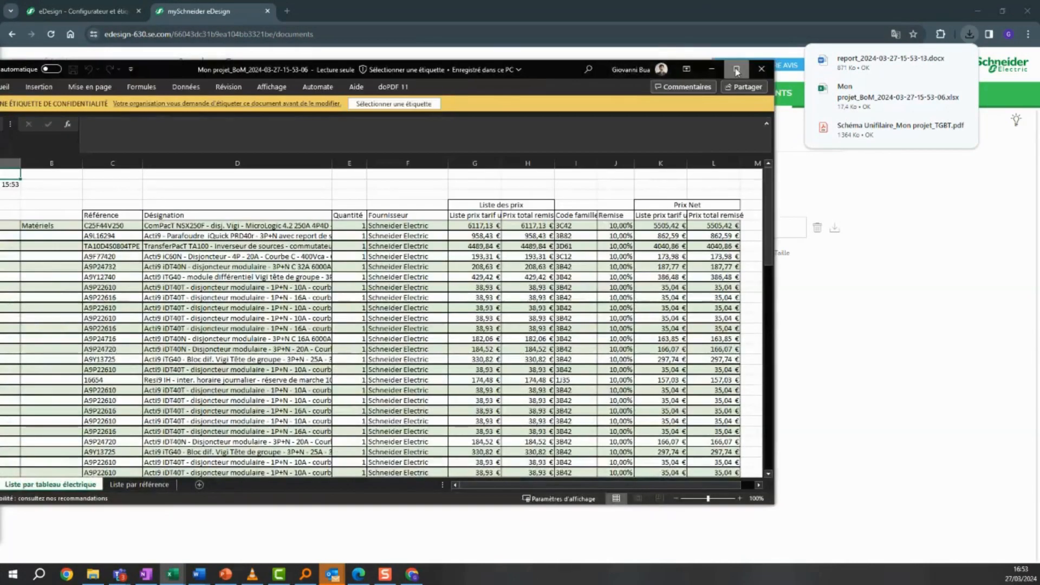
{"action": "left_click", "coordinate": [737, 71]}
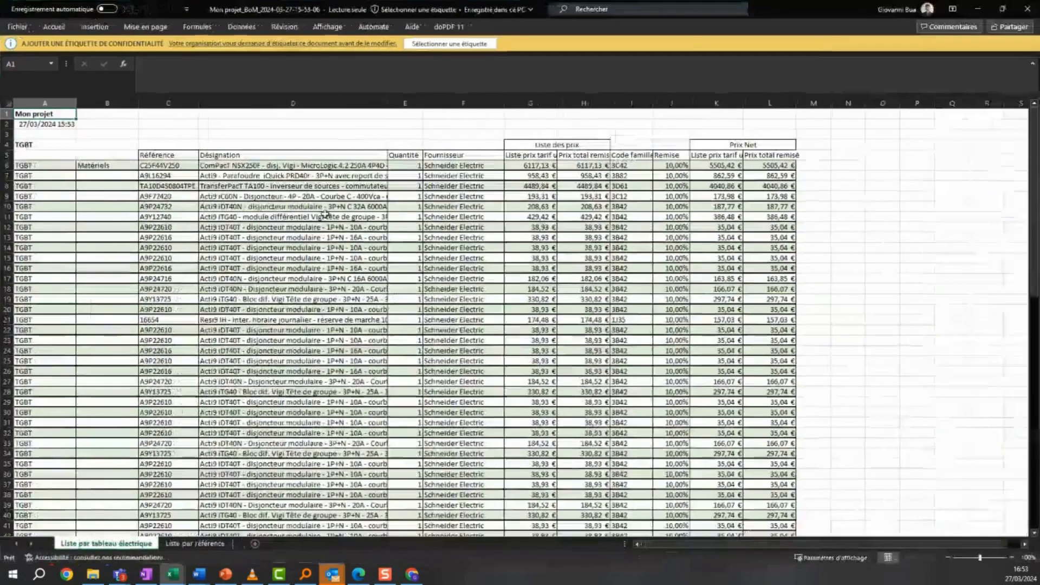
{"action": "scroll", "coordinate": [63, 218], "scroll_direction": "down", "scroll_amount": 1}
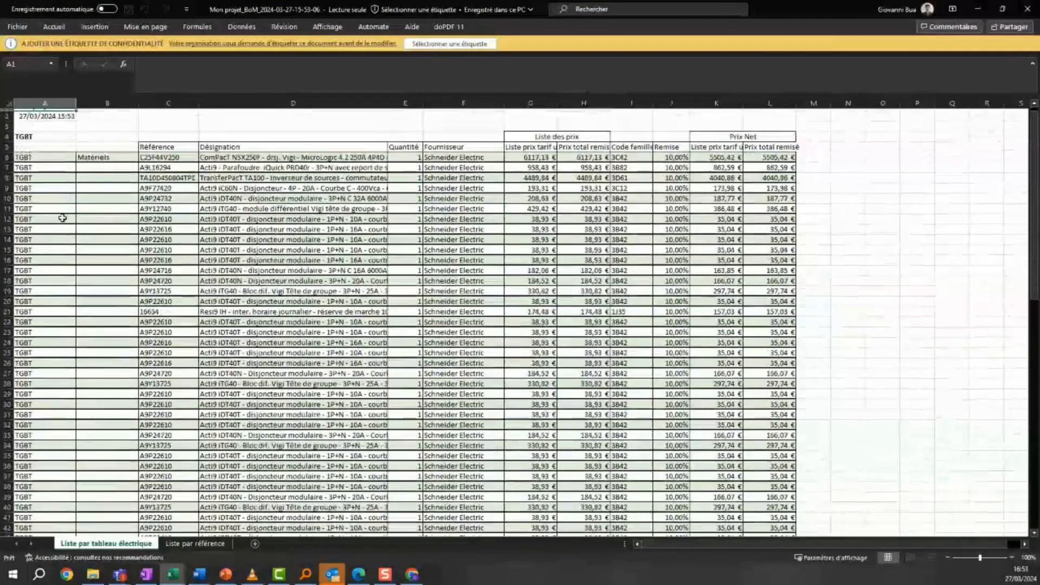
{"action": "scroll", "coordinate": [62, 217], "scroll_direction": "up", "scroll_amount": 1}
{"action": "left_click_drag", "start_coordinate": [47, 165], "coordinate": [41, 288]}
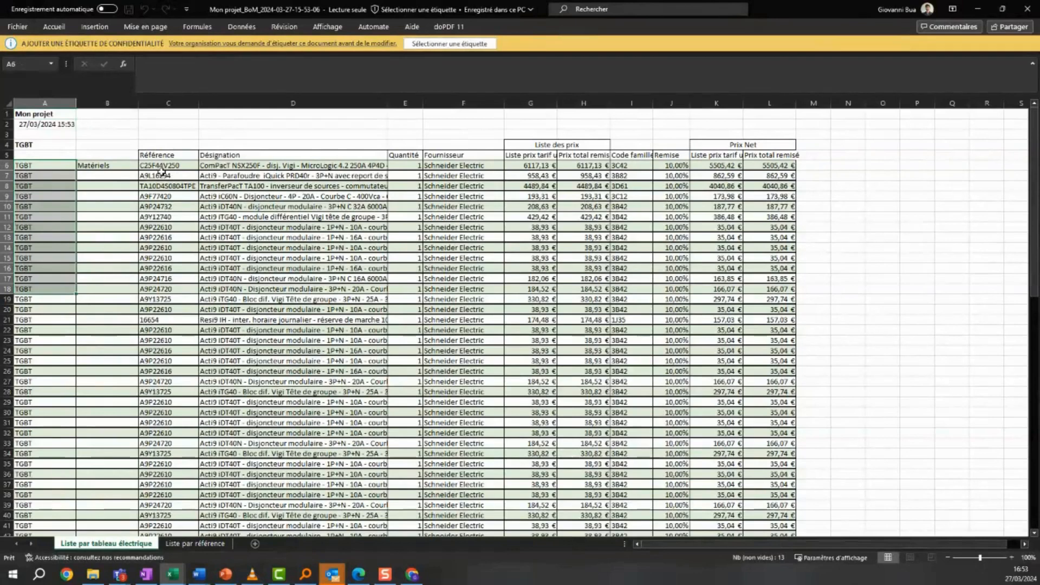
{"action": "left_click", "coordinate": [260, 169]}
{"action": "left_click_drag", "start_coordinate": [404, 165], "coordinate": [405, 330]}
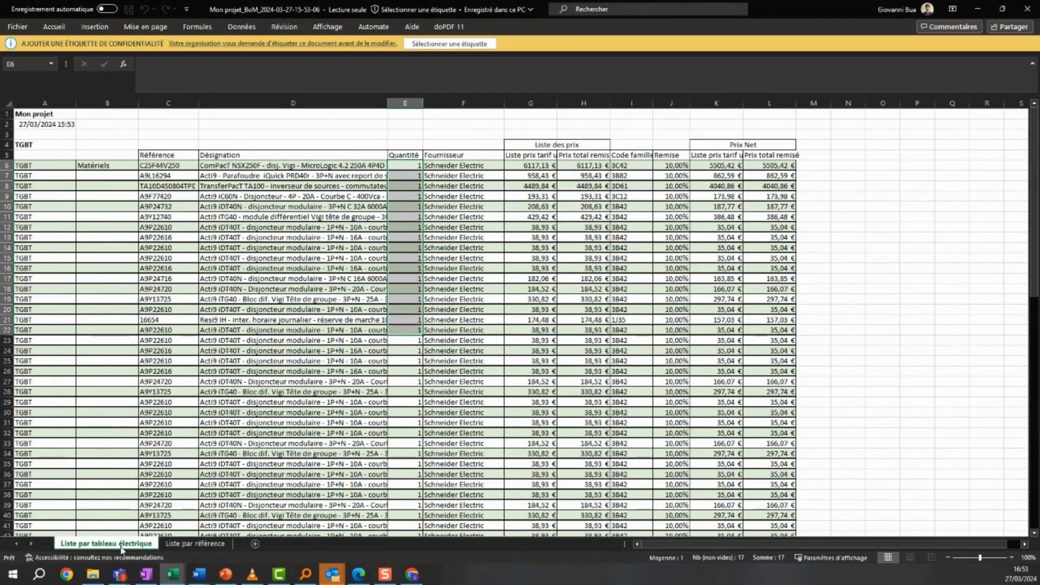
Examine the quantities grouped by product in the Liste par référence sheet, including the one for A9P22610.
{"action": "left_click", "coordinate": [178, 544]}
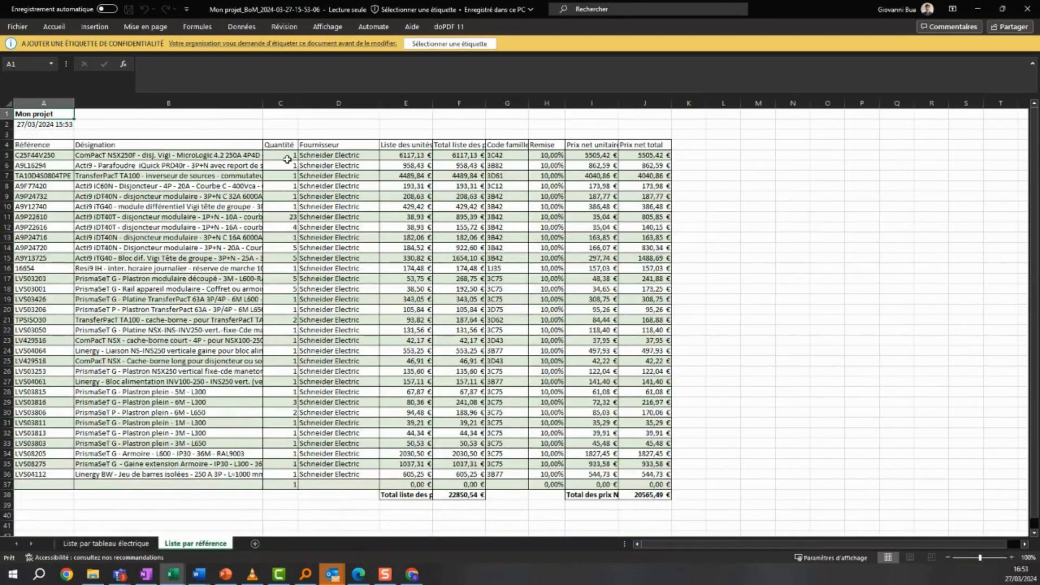
{"action": "left_click_drag", "start_coordinate": [287, 159], "coordinate": [281, 394]}
{"action": "left_click", "coordinate": [282, 218]}
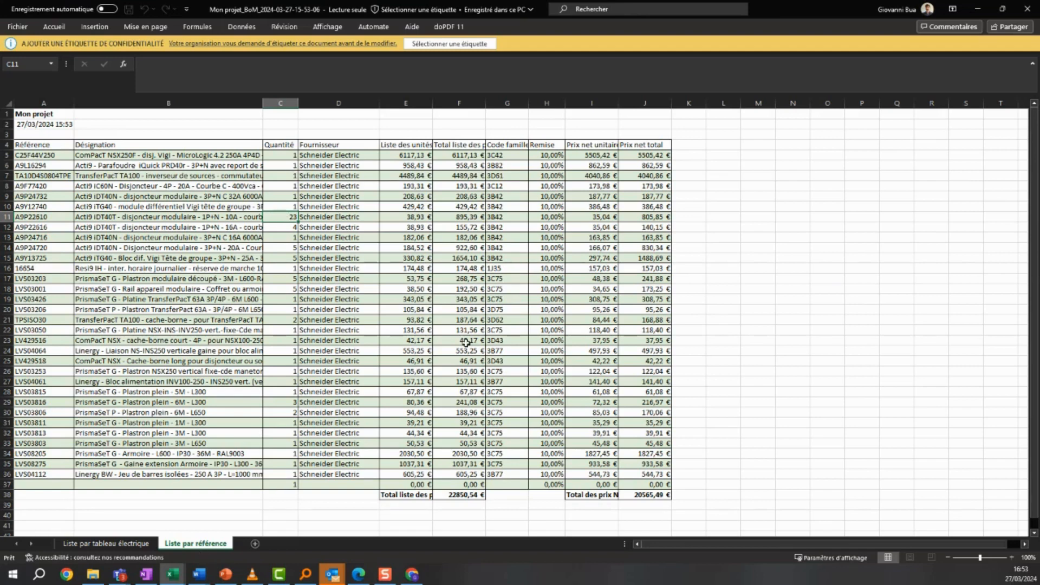
Open the downloaded schéma unifilaire PDF, examine its cover table and circuit pages, and return to eDesign in the browser.
{"action": "left_click", "coordinate": [104, 579]}
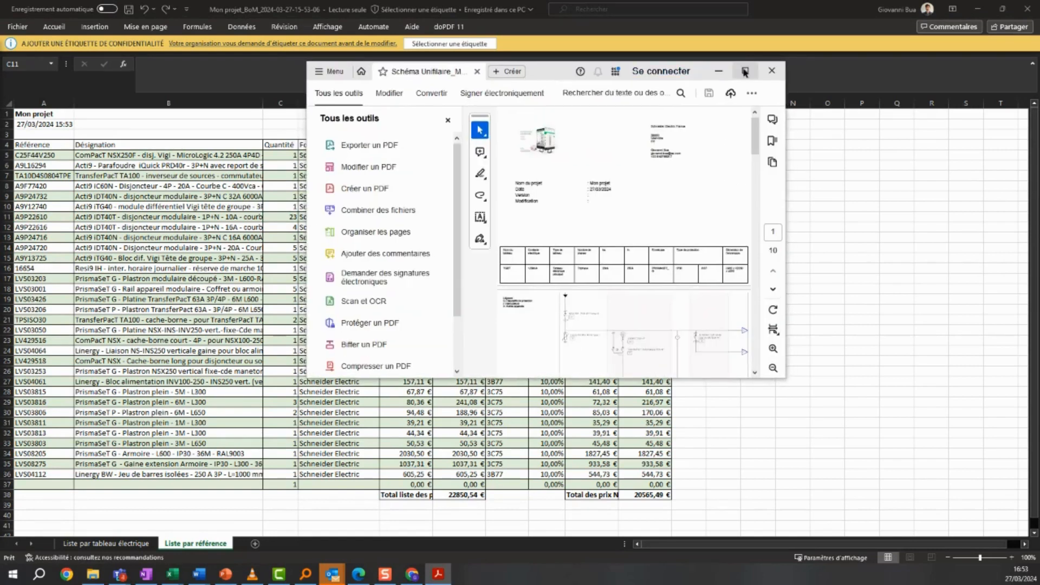
{"action": "scroll", "coordinate": [720, 232], "scroll_direction": "down", "scroll_amount": 10}
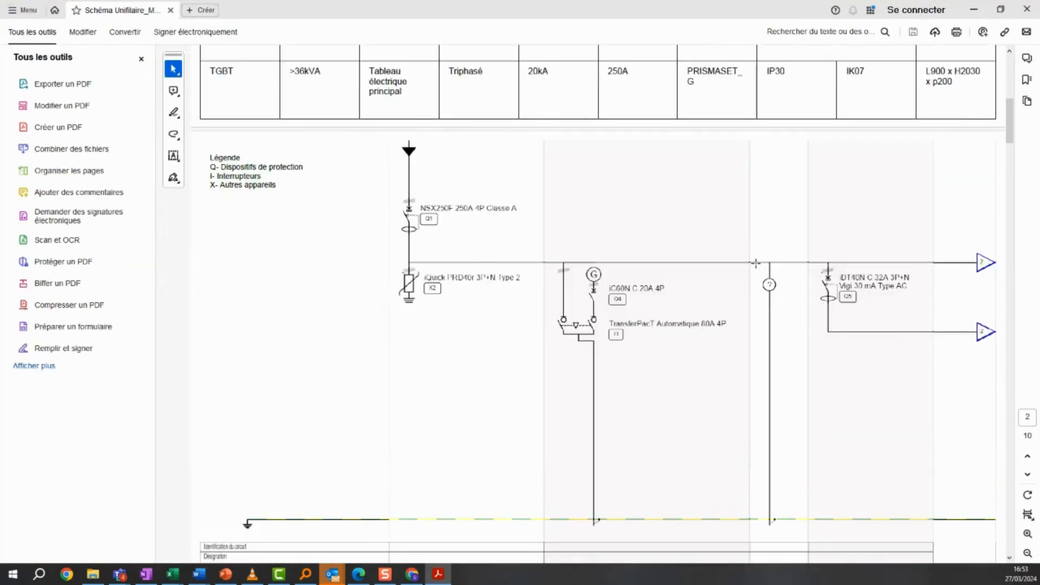
{"action": "scroll", "coordinate": [756, 263], "scroll_direction": "down", "scroll_amount": 10}
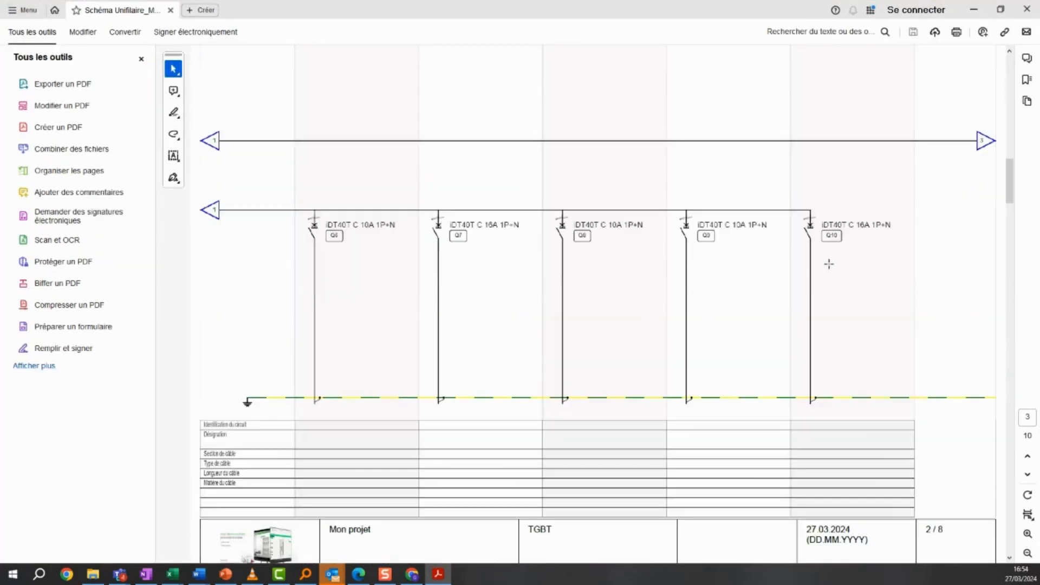
{"action": "left_click", "coordinate": [977, 14]}
{"action": "left_click", "coordinate": [977, 14]}
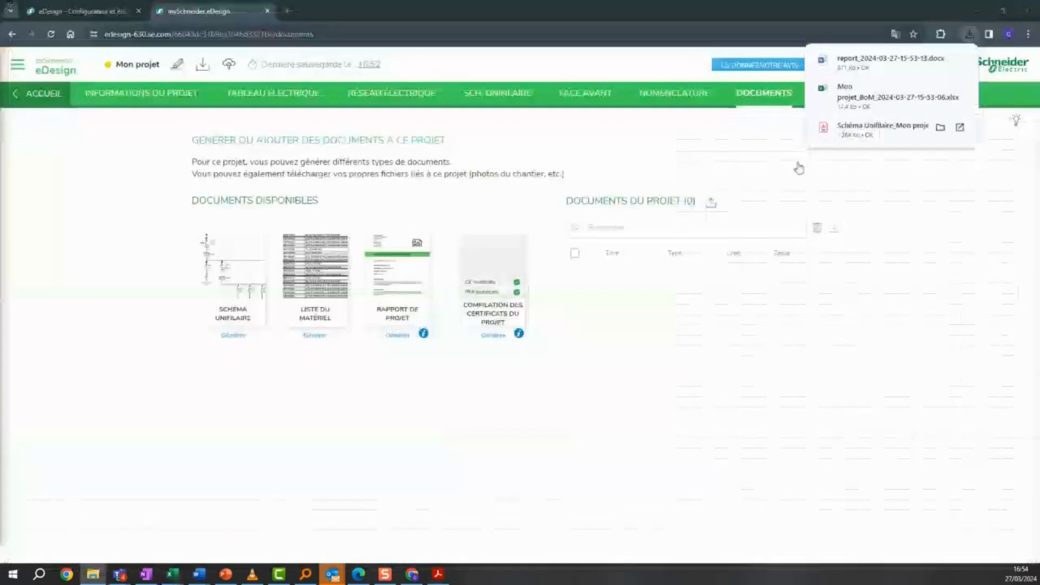
Dismiss the list of downloads and reopen the front-face view of the enclosure.
{"action": "left_click", "coordinate": [771, 313]}
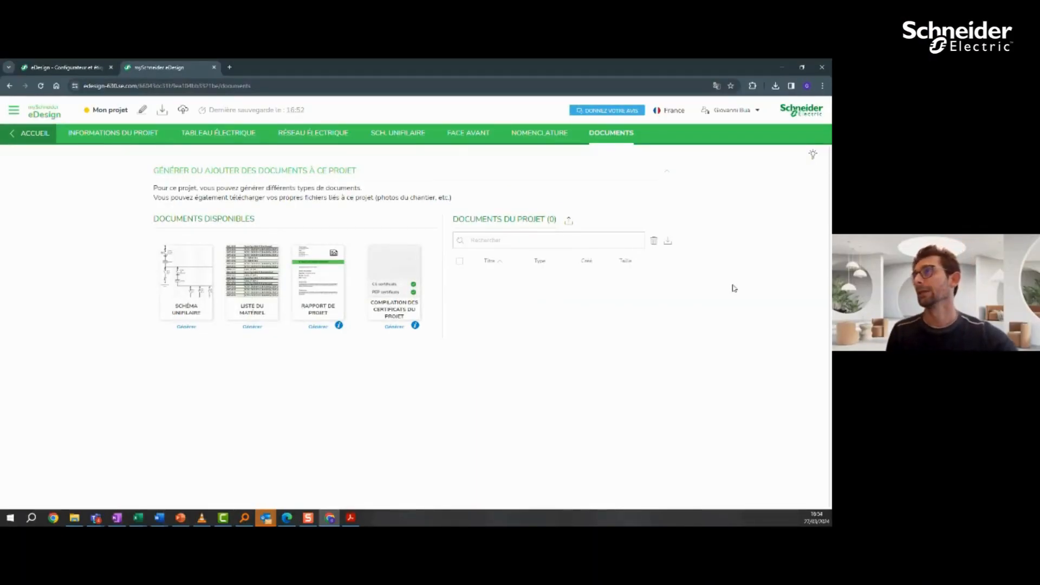
{"action": "left_click", "coordinate": [468, 132]}
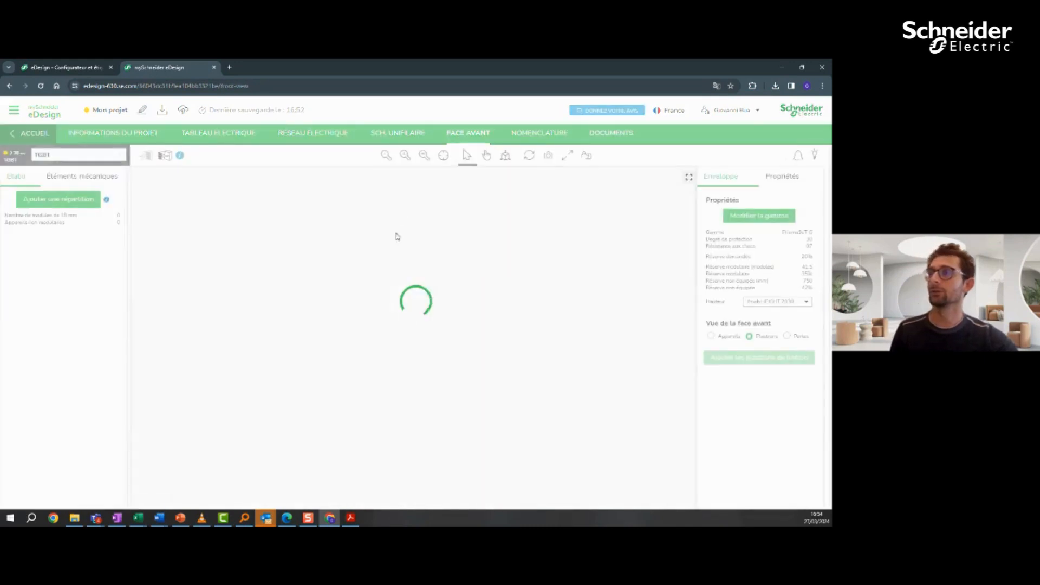